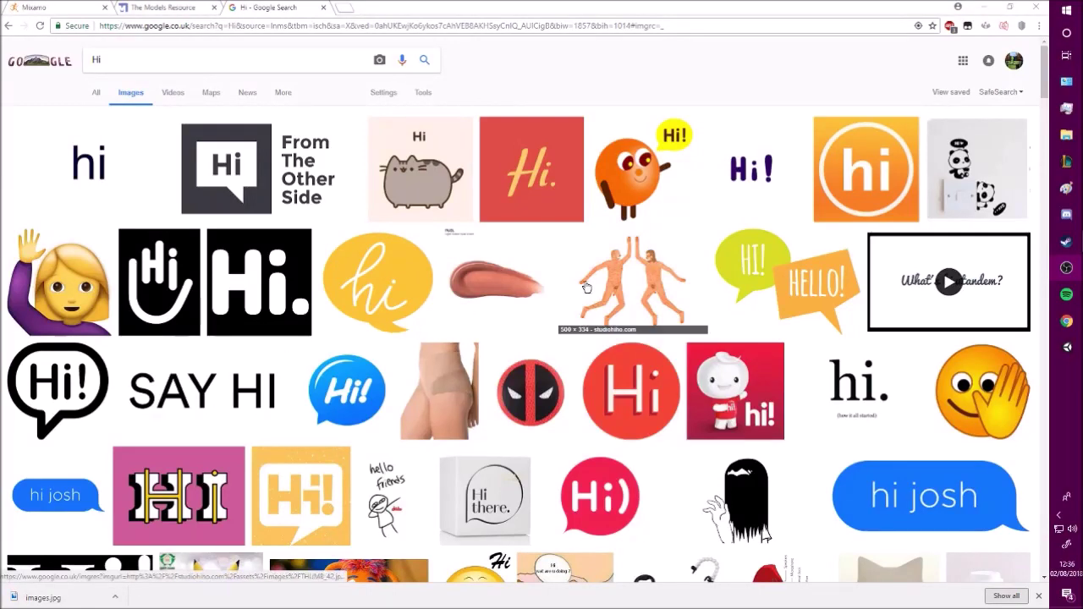
# Scroll to the end of the Hi image results and load more results
pyautogui.scroll(-6, 896, 247)
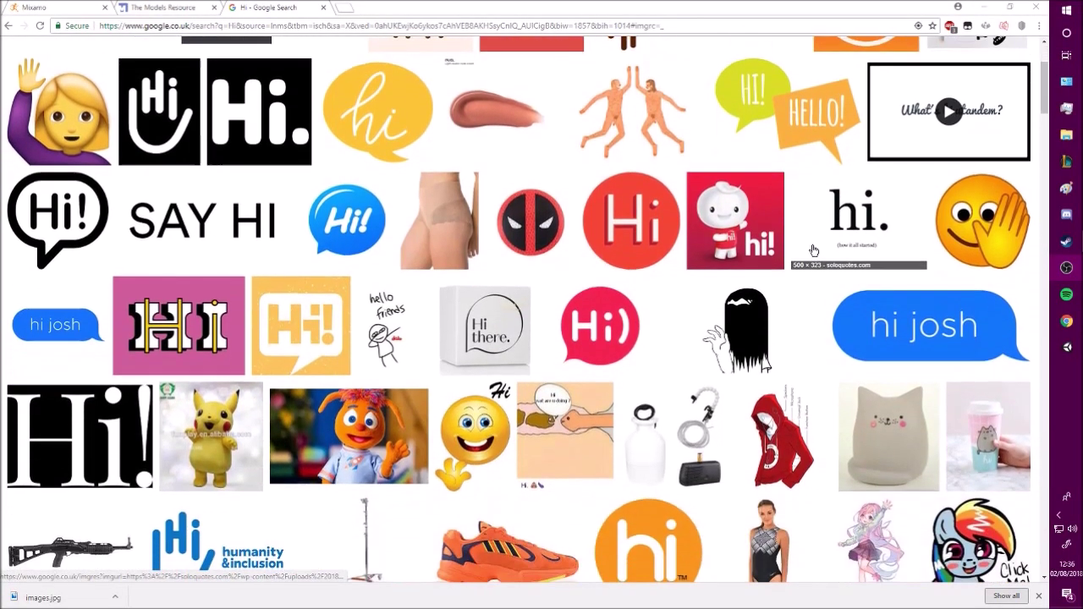
pyautogui.scroll(-4, 813, 250)
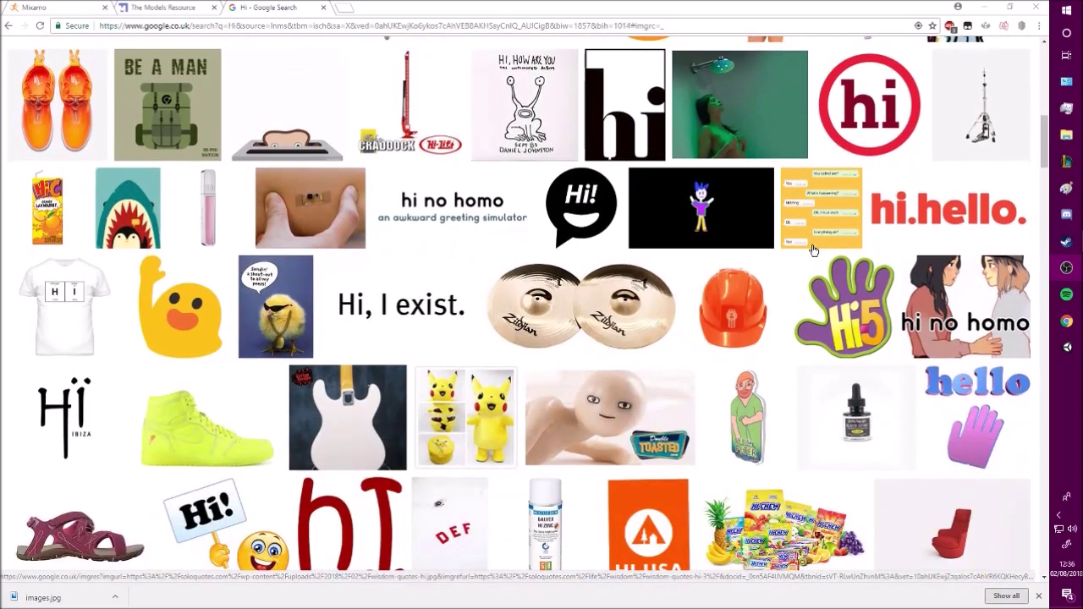
pyautogui.scroll(-6, 542, 305)
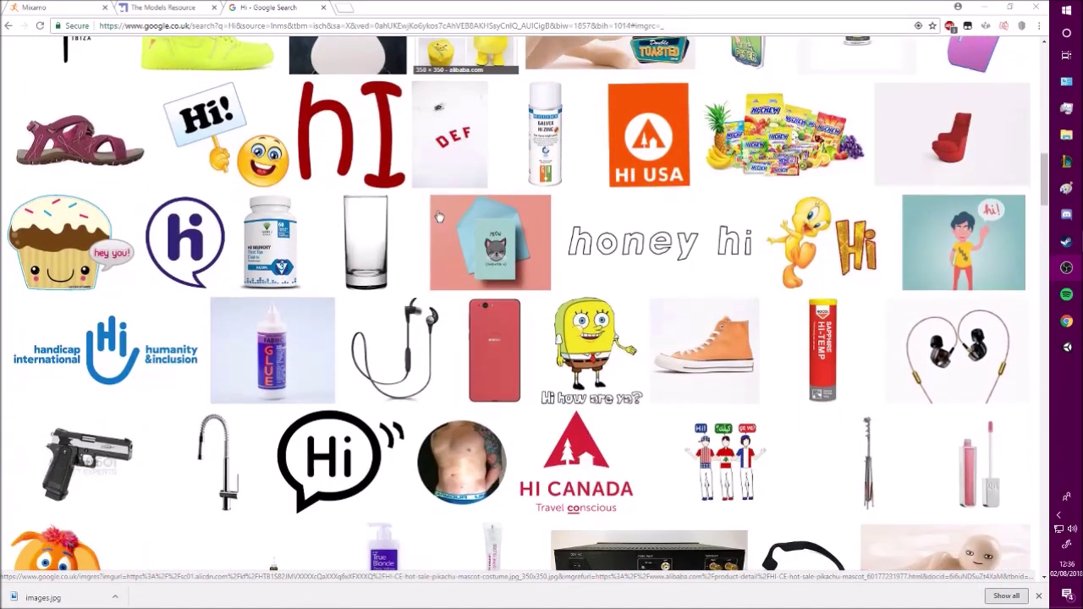
pyautogui.scroll(-4, 439, 217)
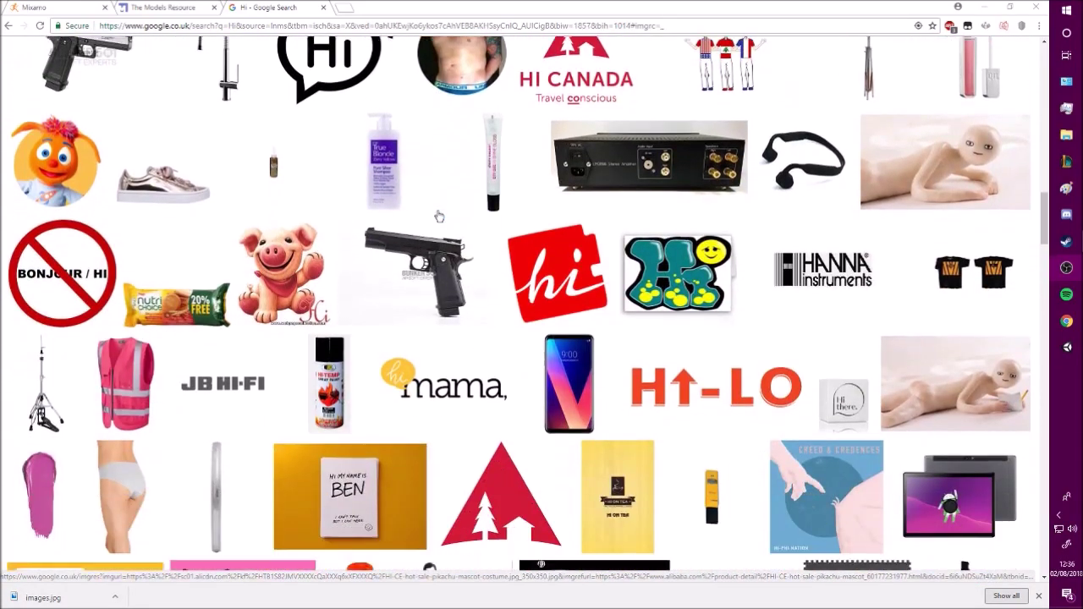
pyautogui.scroll(-6, 439, 216)
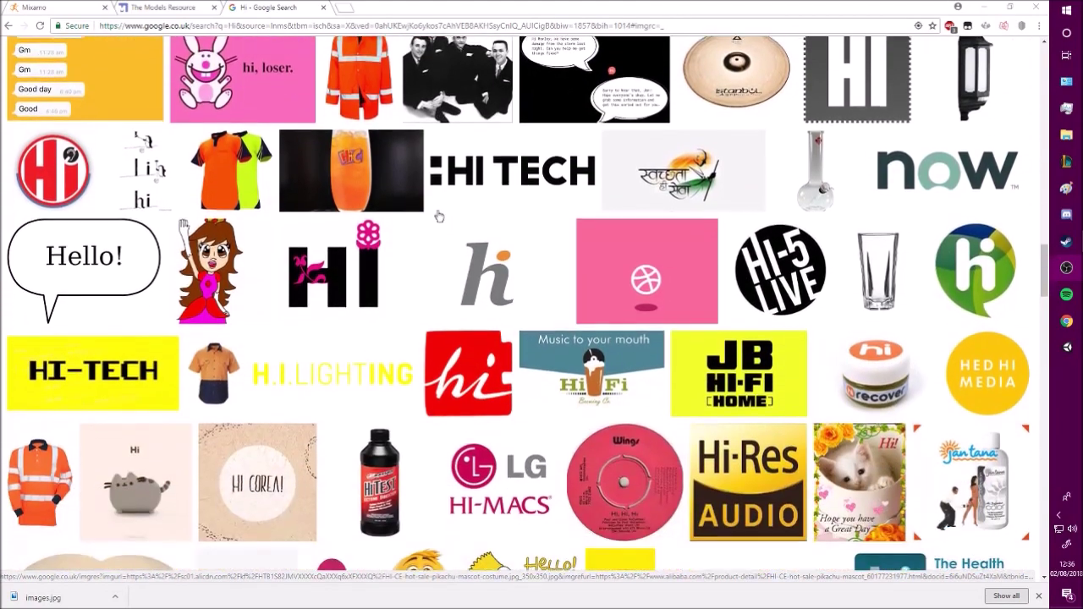
pyautogui.scroll(-2, 439, 216)
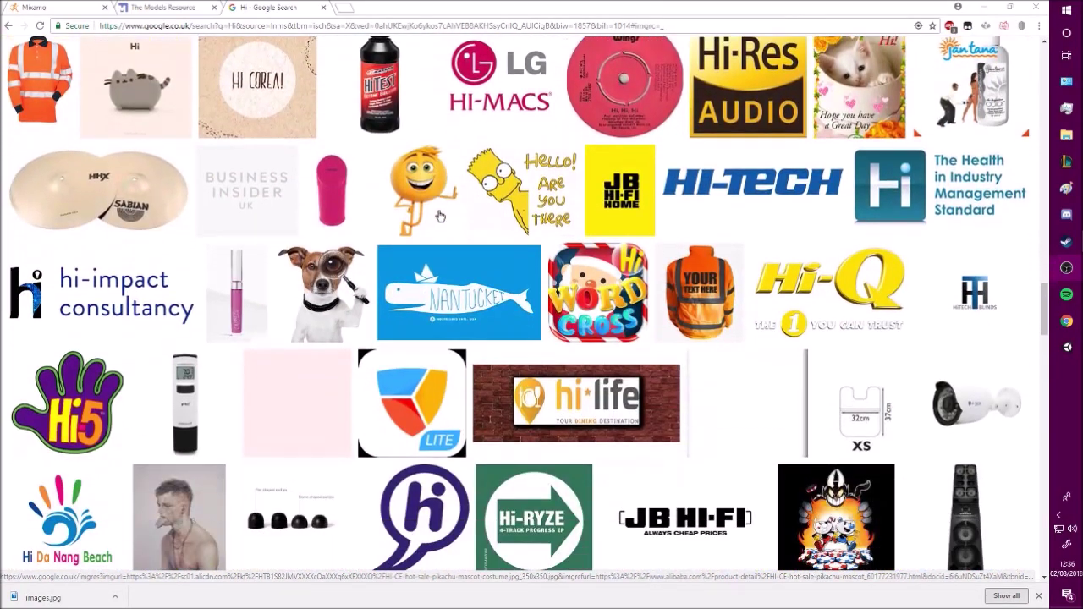
pyautogui.scroll(-5, 469, 197)
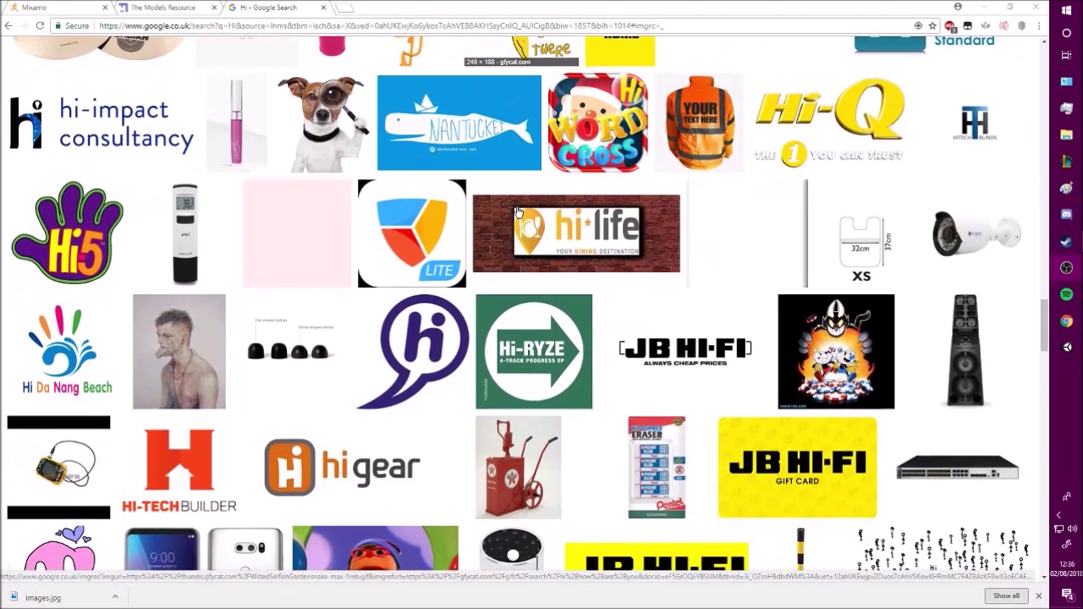
pyautogui.scroll(-7, 797, 319)
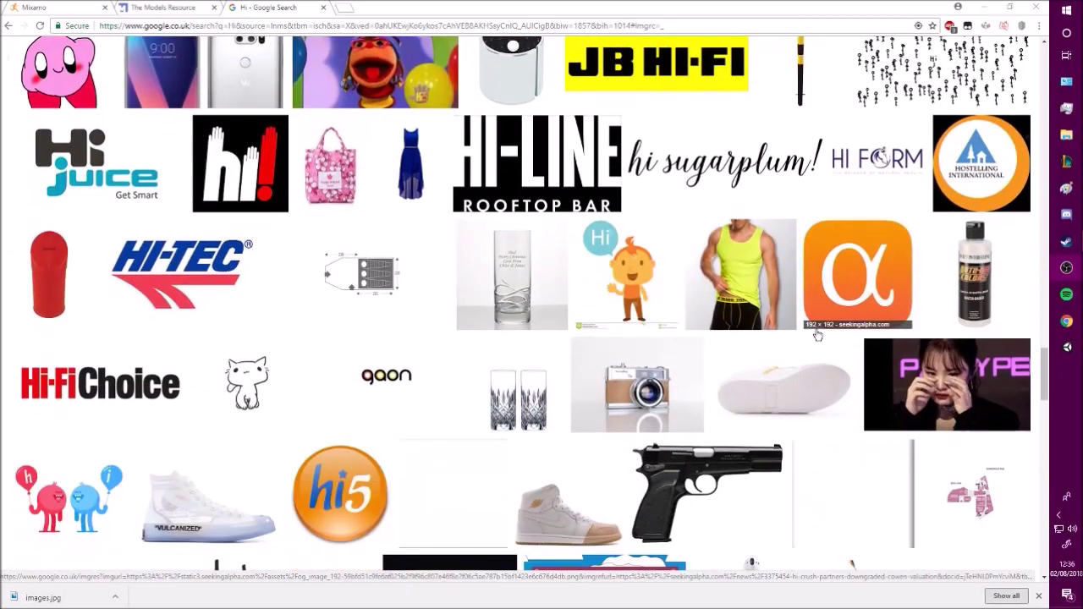
pyautogui.scroll(-9, 817, 336)
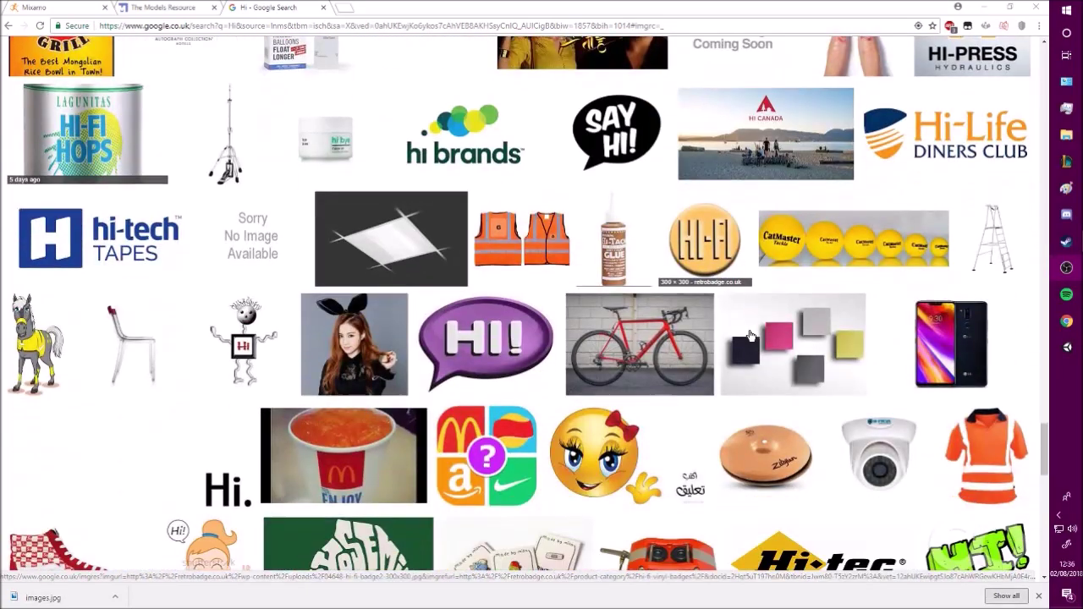
pyautogui.scroll(-8, 747, 336)
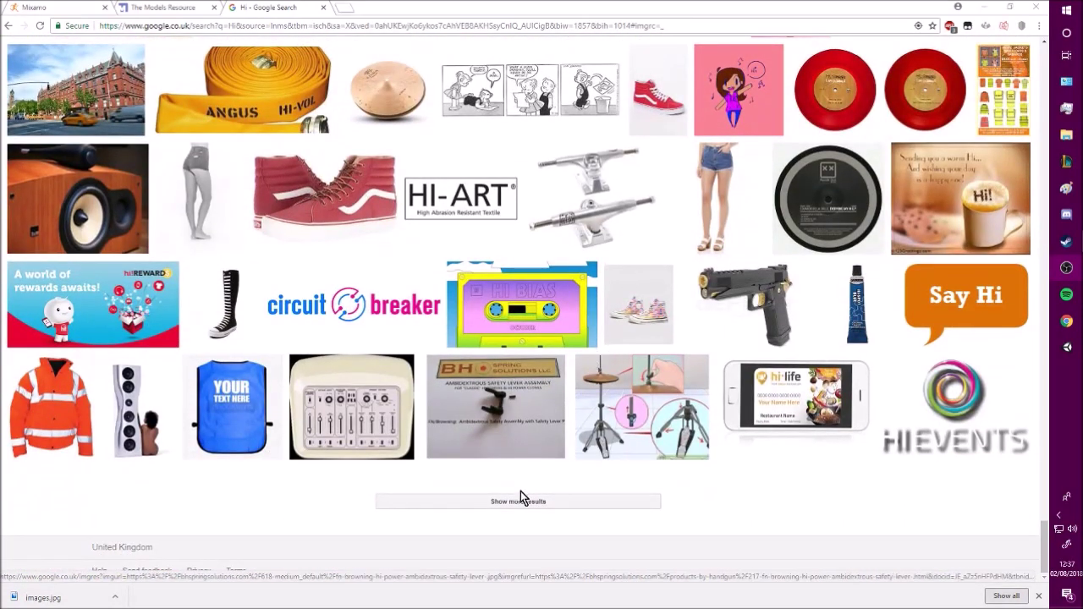
pyautogui.click(521, 500)
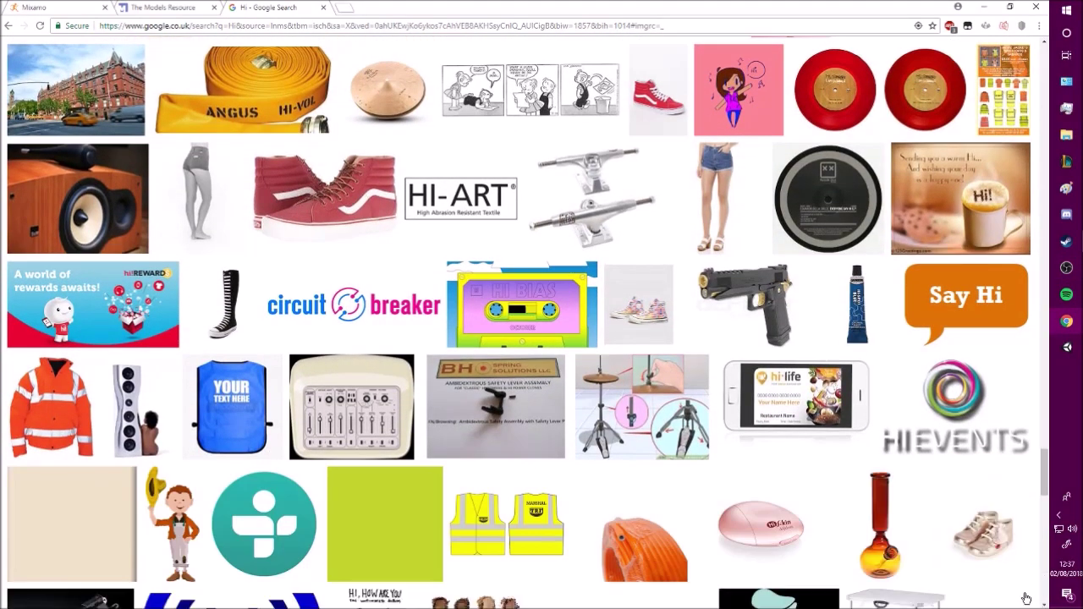
# Browse down through the newly loaded Hi images, then return up the page
pyautogui.scroll(-5, 535, 353)
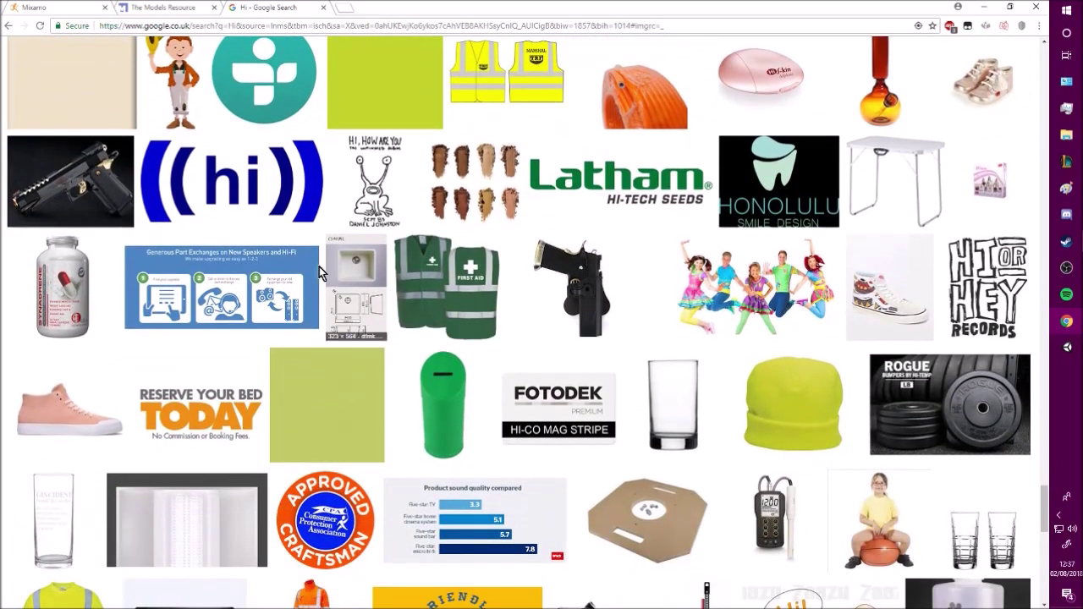
pyautogui.scroll(-3, 319, 266)
pyautogui.scroll(-5, 231, 260)
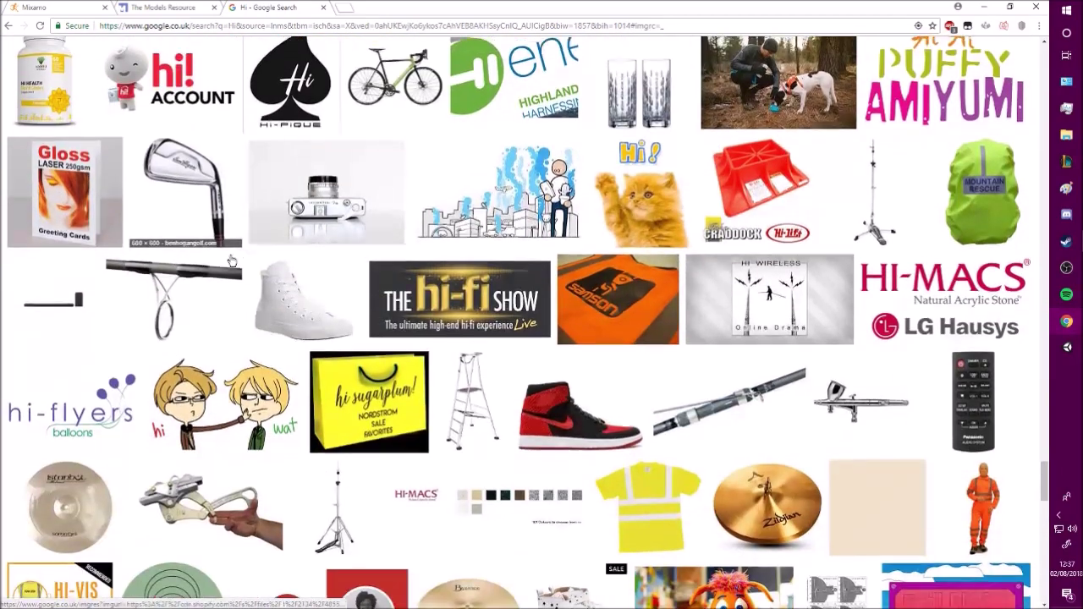
pyautogui.scroll(-7, 406, 339)
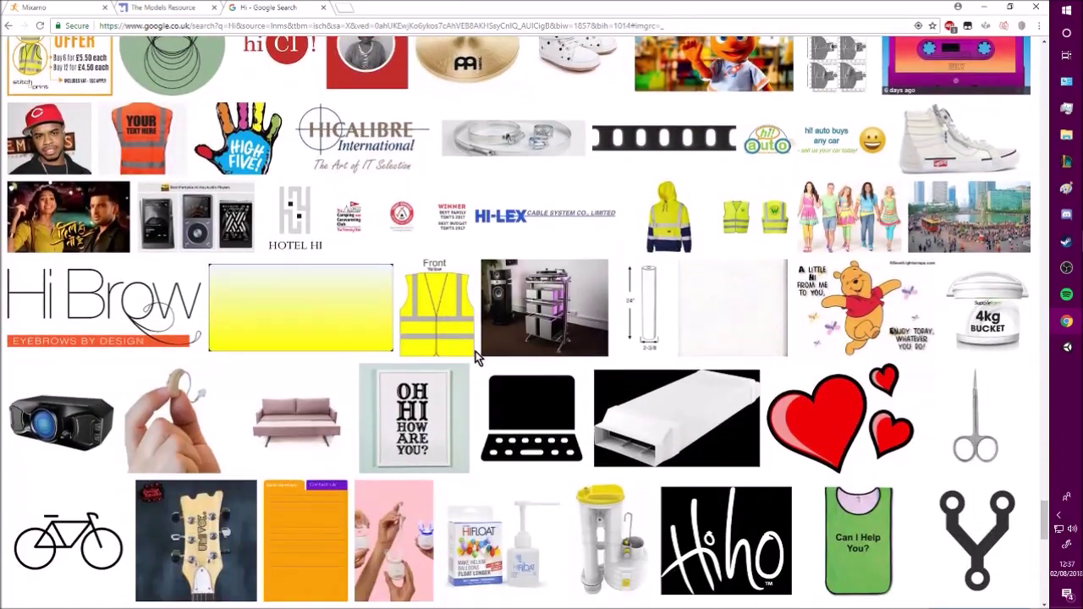
pyautogui.scroll(-3, 478, 359)
pyautogui.scroll(-7, 484, 362)
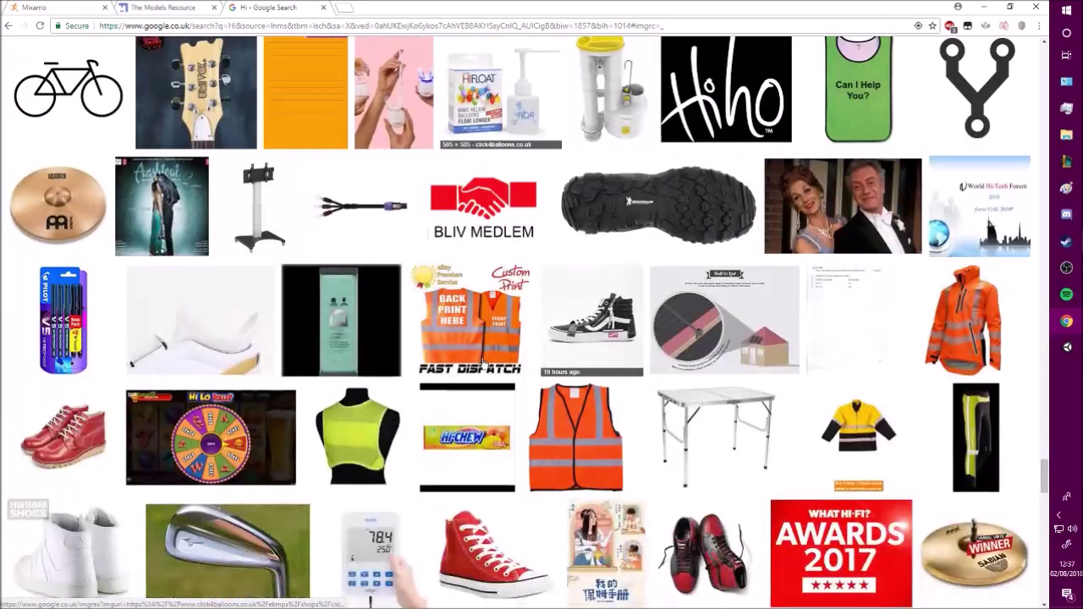
pyautogui.scroll(-7, 496, 364)
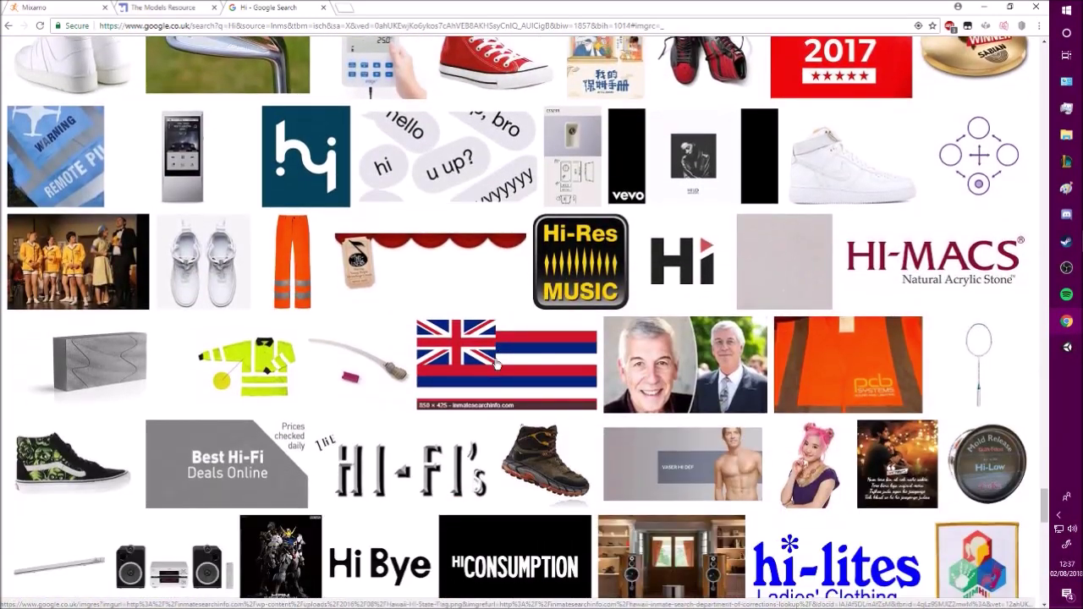
pyautogui.scroll(-6, 496, 364)
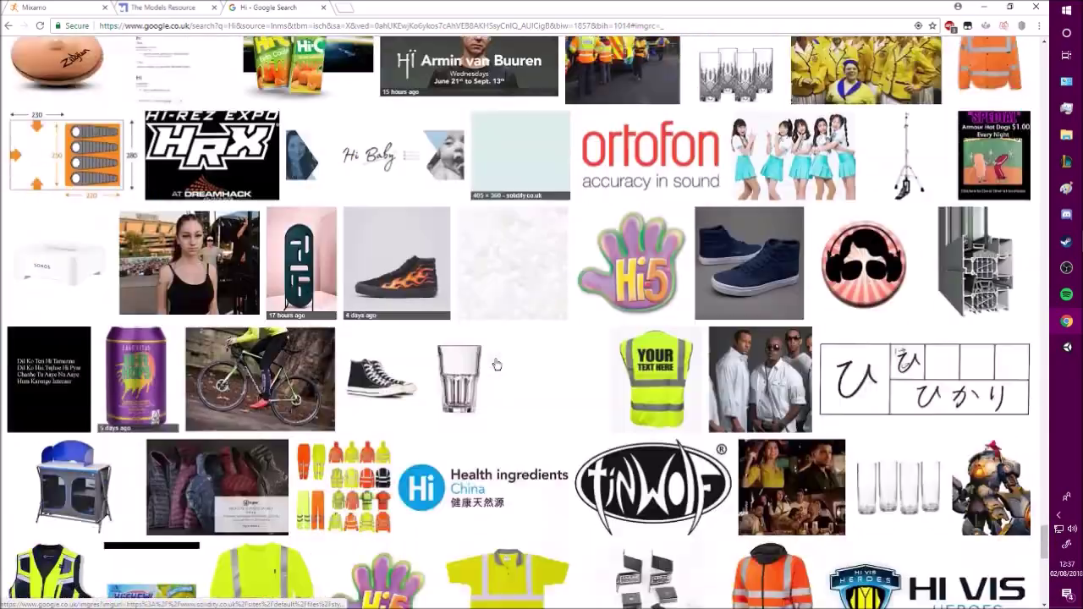
pyautogui.scroll(-9, 502, 362)
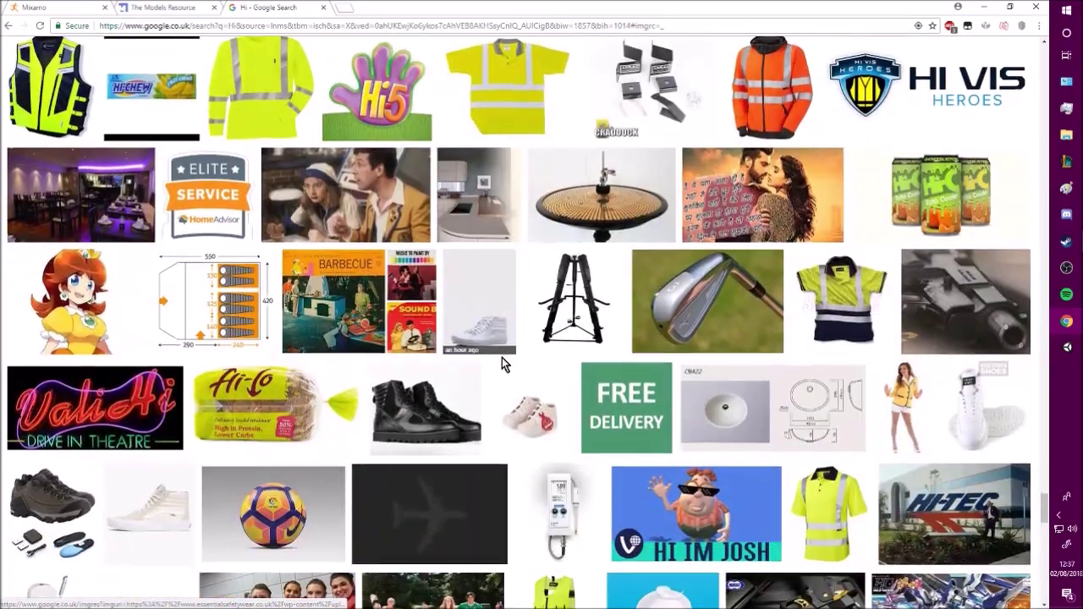
pyautogui.scroll(-10, 502, 362)
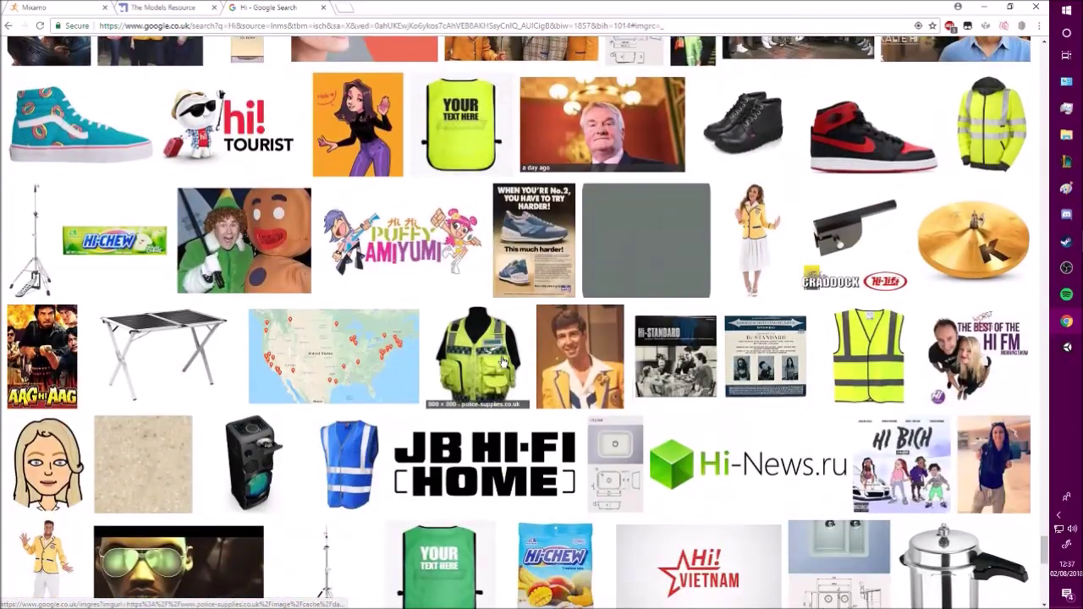
pyautogui.scroll(-7, 502, 362)
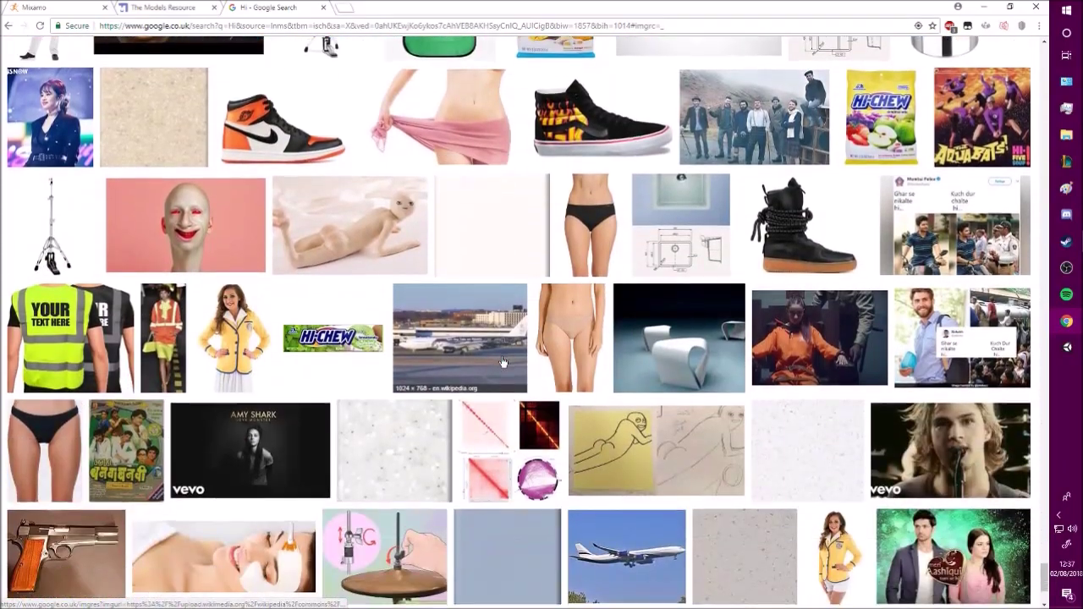
pyautogui.scroll(-3, 502, 362)
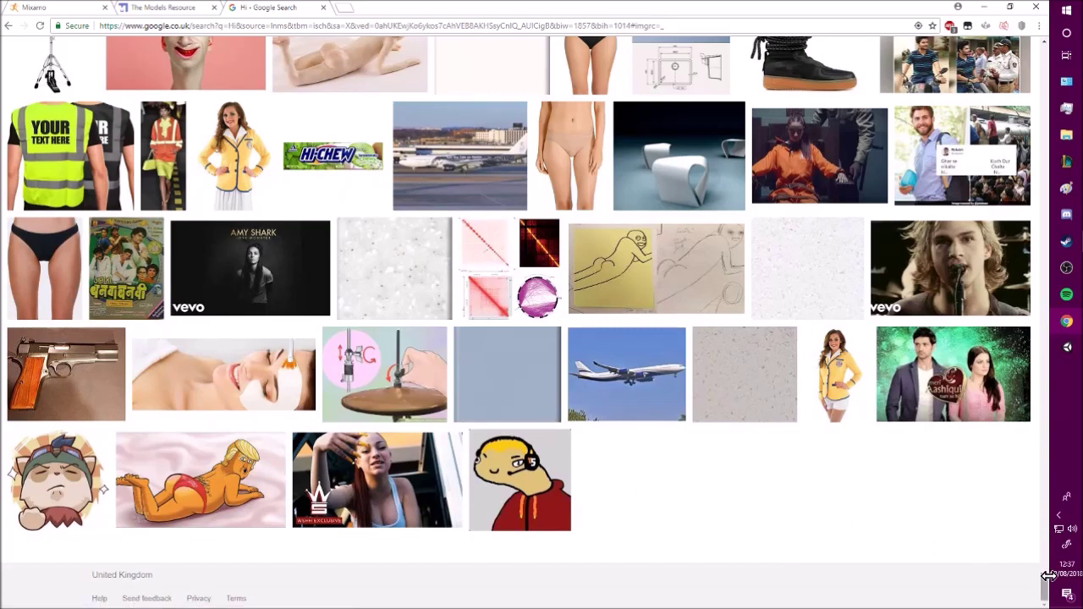
pyautogui.moveTo(1049, 590); pyautogui.dragTo(1049, 241)
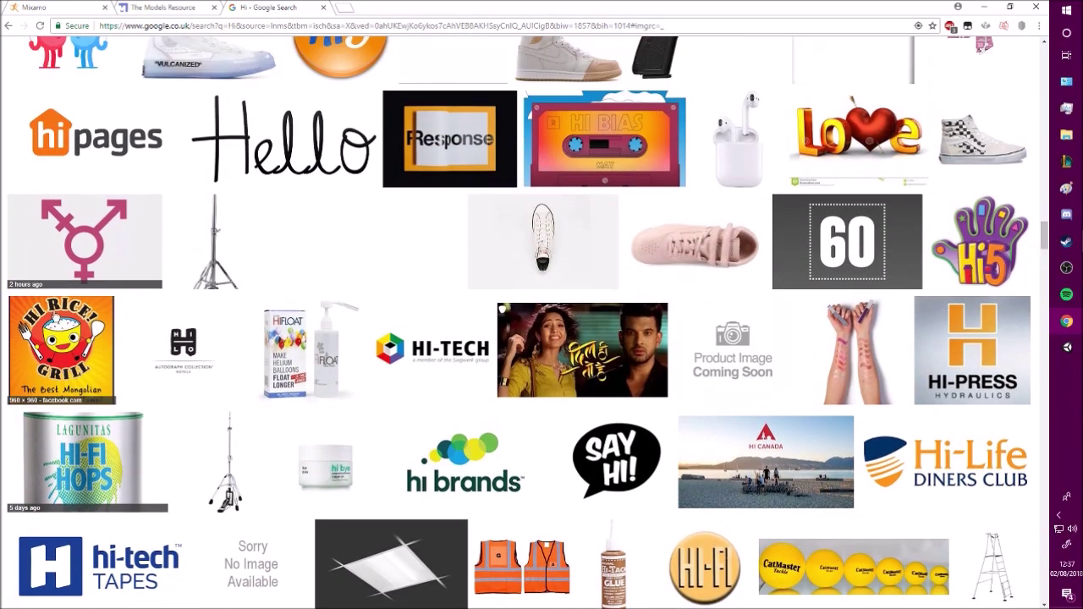
# Save the Hi Rice Grill picture to the Desktop as images.jpg
pyautogui.click(73, 333)
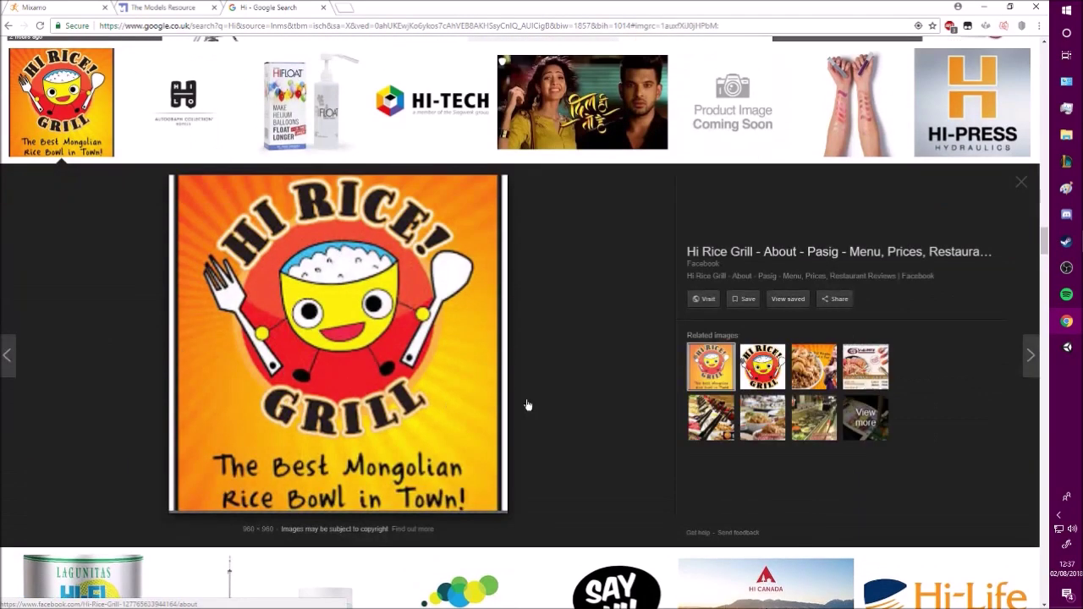
pyautogui.rightClick(370, 345)
pyautogui.click(428, 439)
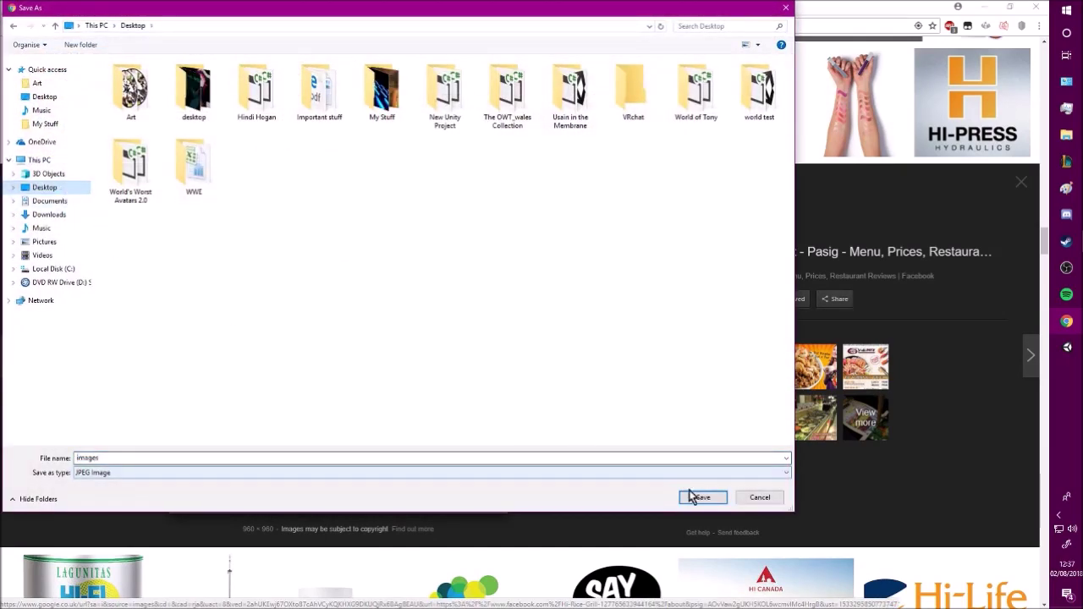
pyautogui.click(699, 498)
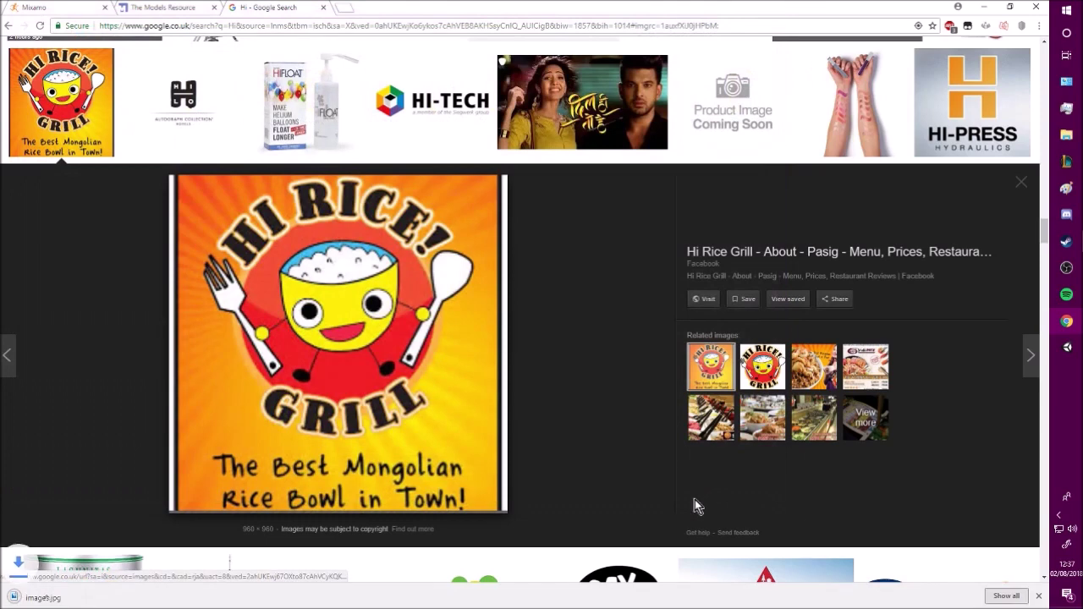
pyautogui.click(1039, 597)
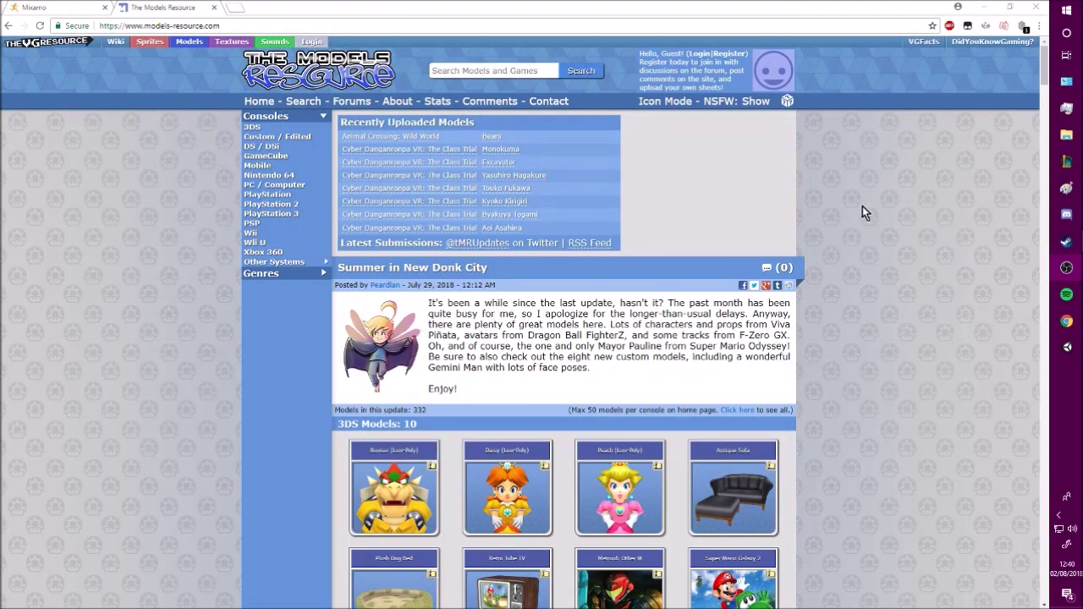
# Browse the Mobile and Nintendo 64 model sections, then bring up a random model page
pyautogui.scroll(-7, 900, 423)
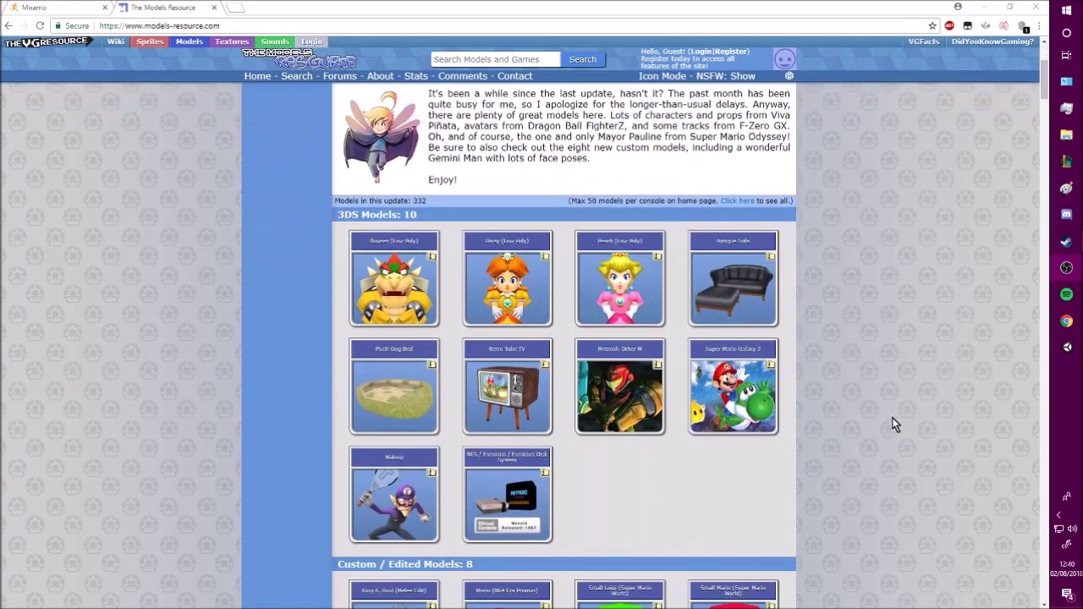
pyautogui.scroll(-15, 880, 405)
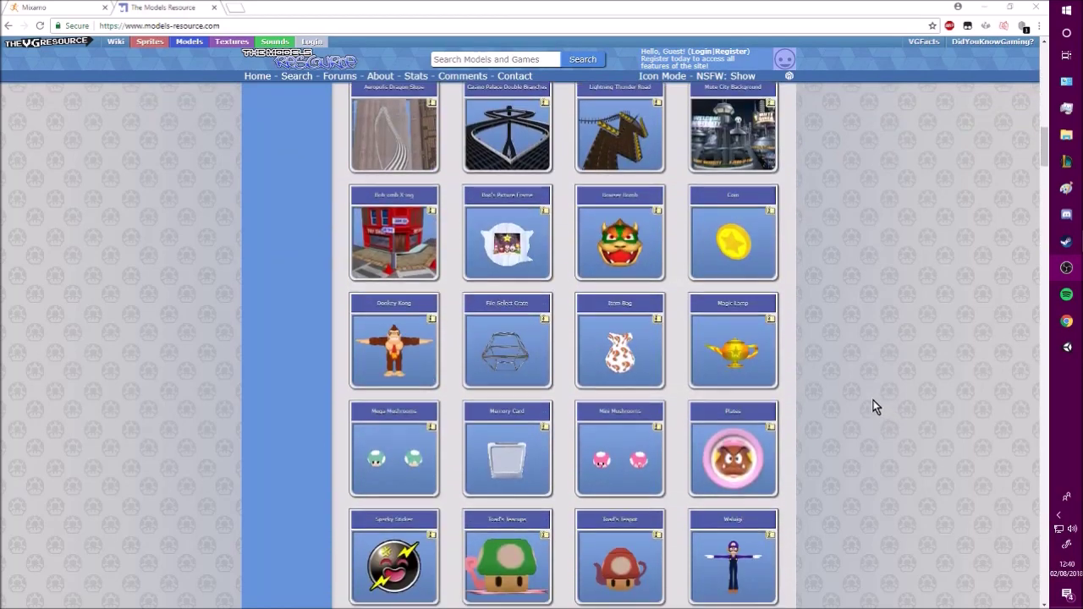
pyautogui.scroll(-15, 871, 402)
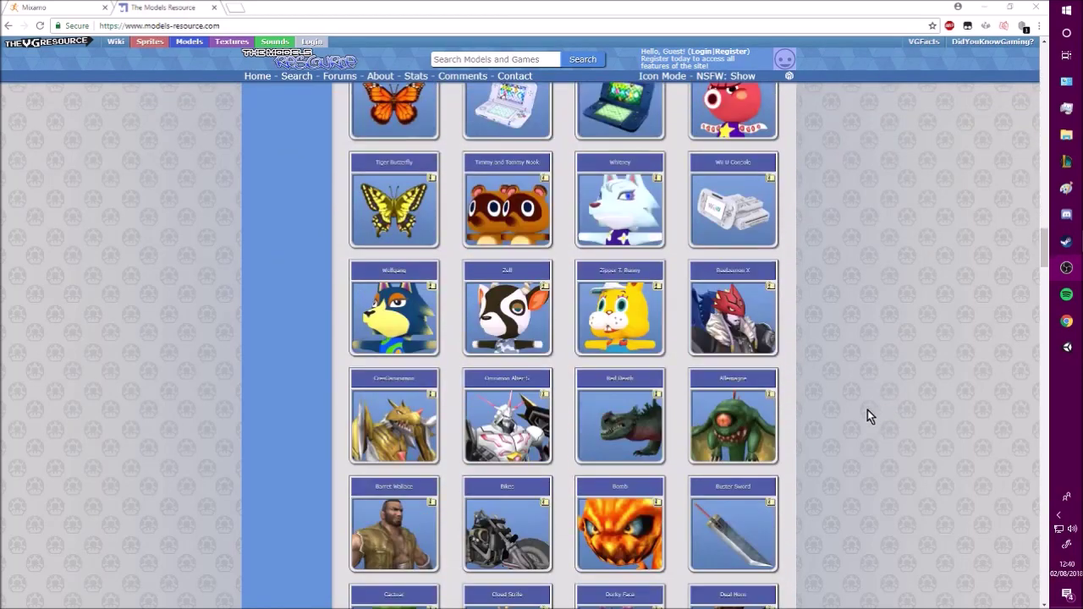
pyautogui.scroll(20, 868, 410)
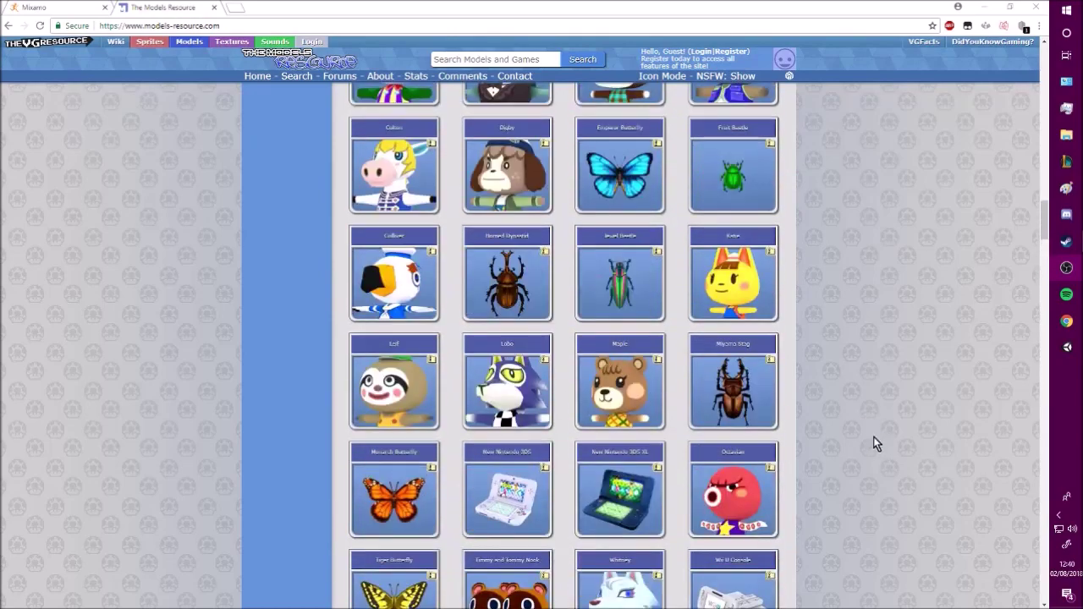
pyautogui.scroll(10, 854, 462)
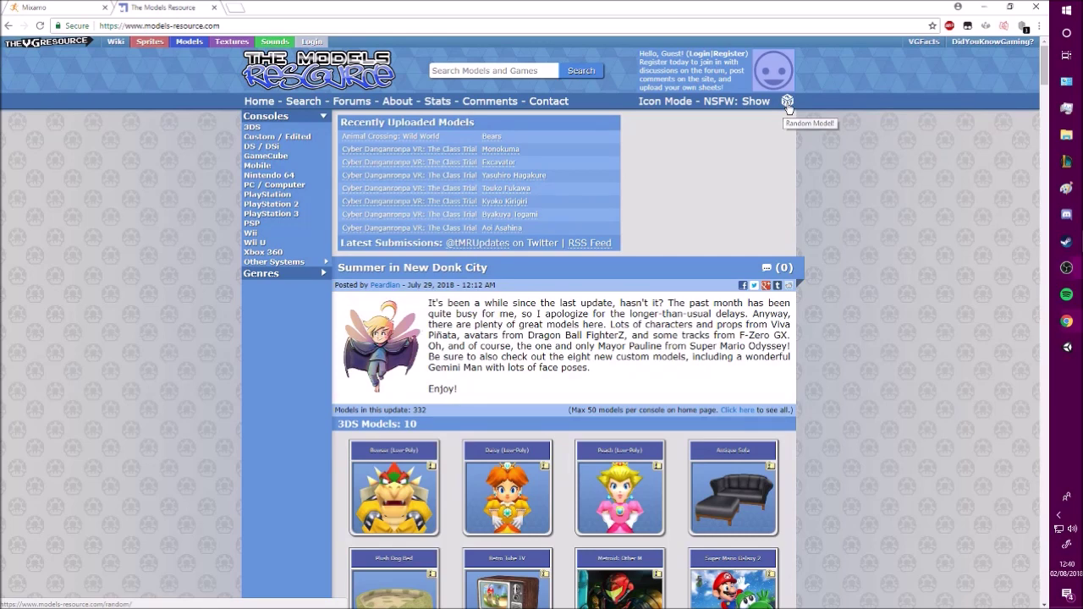
pyautogui.click(787, 103)
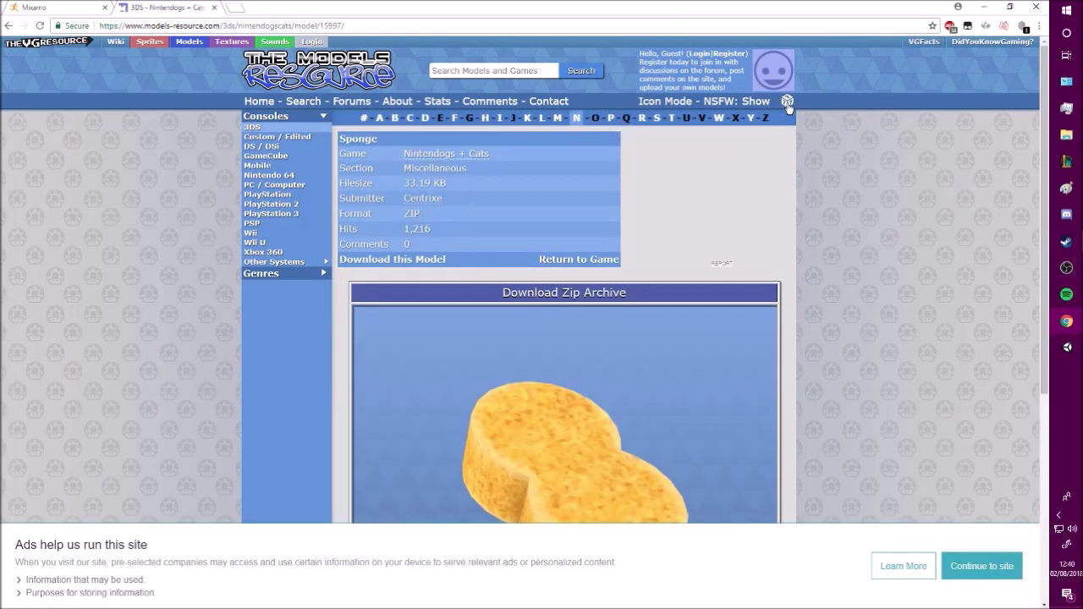
# Dismiss the ads consent banner and cycle through random model pages
pyautogui.click(787, 102)
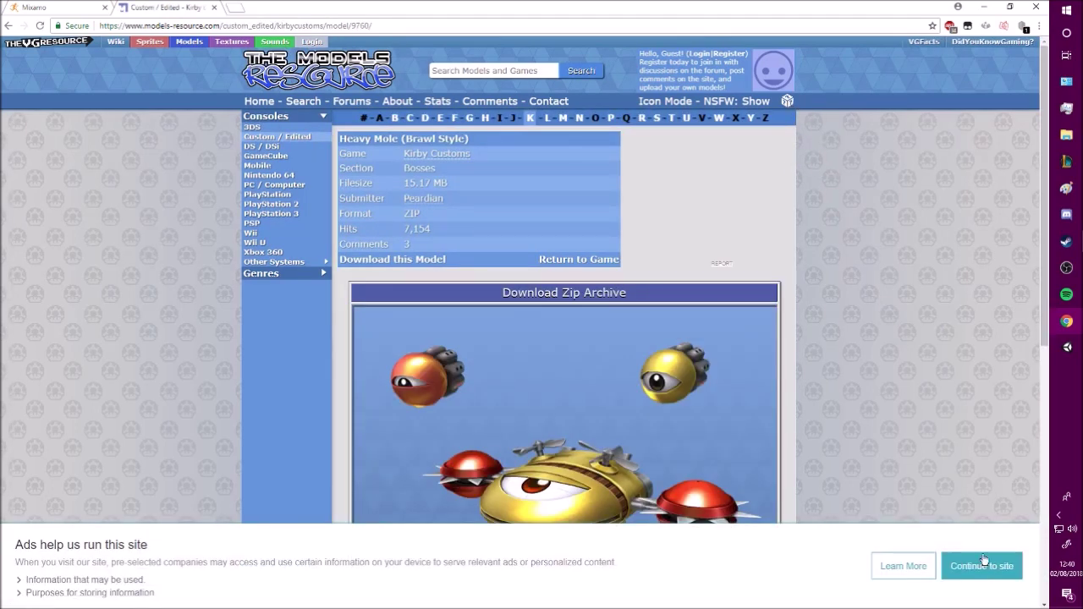
pyautogui.click(983, 562)
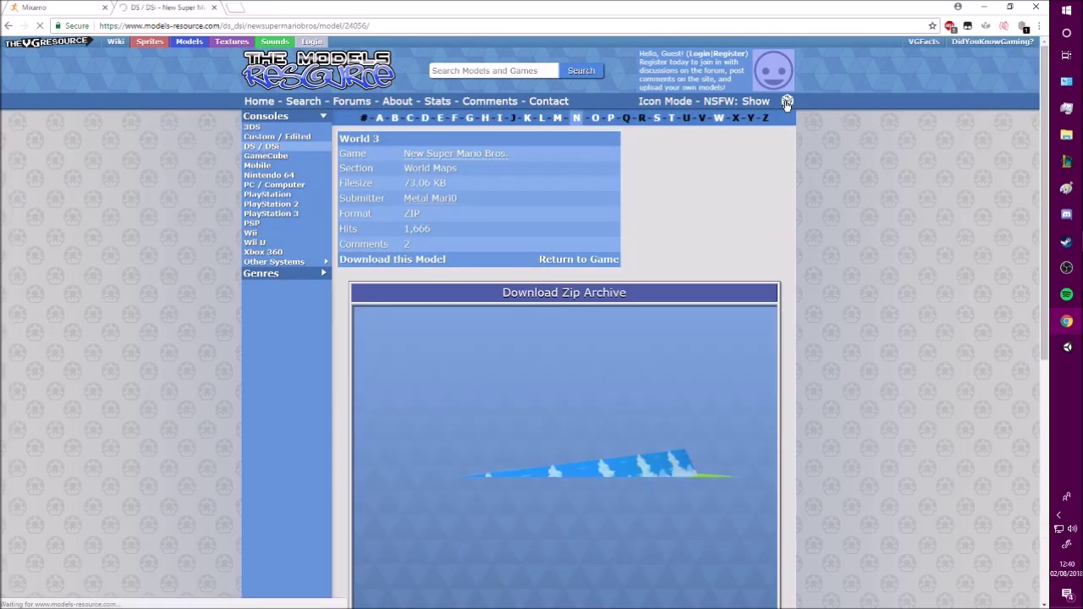
pyautogui.click(787, 102)
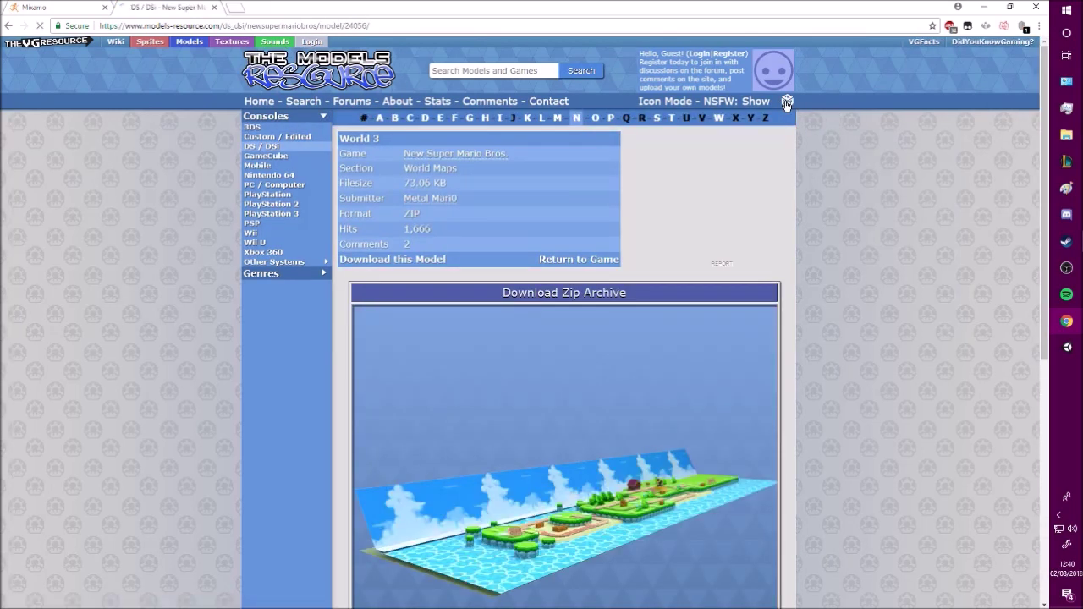
pyautogui.click(787, 102)
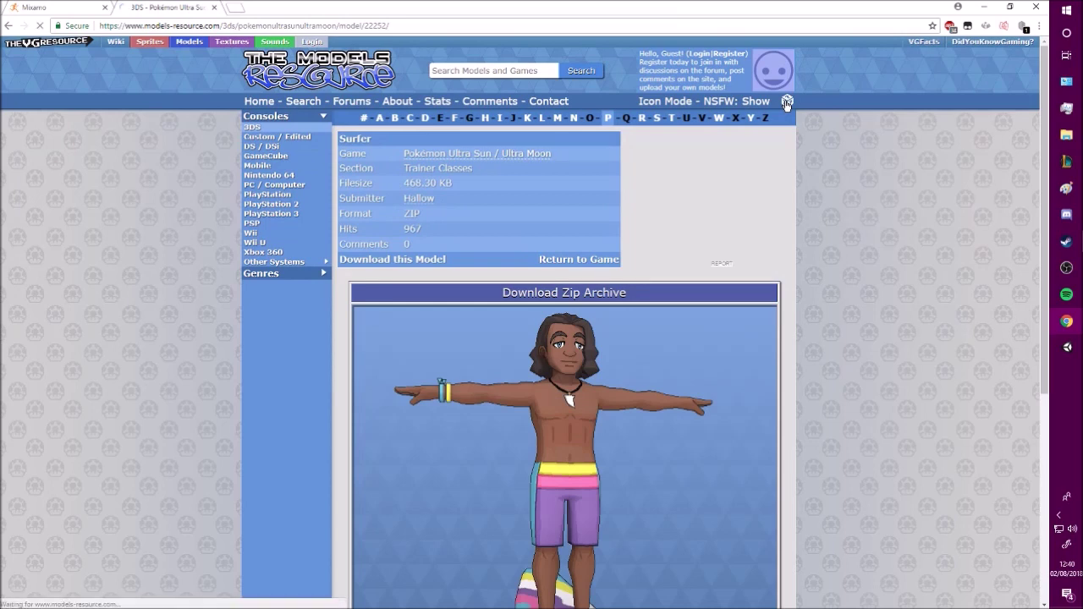
pyautogui.click(787, 102)
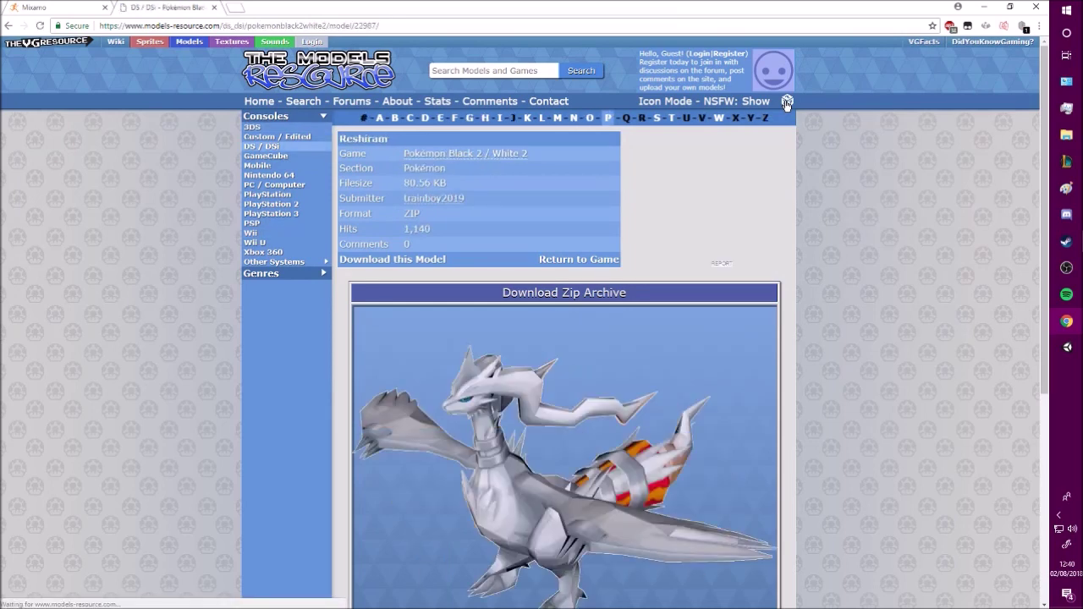
pyautogui.click(790, 103)
pyautogui.click(787, 102)
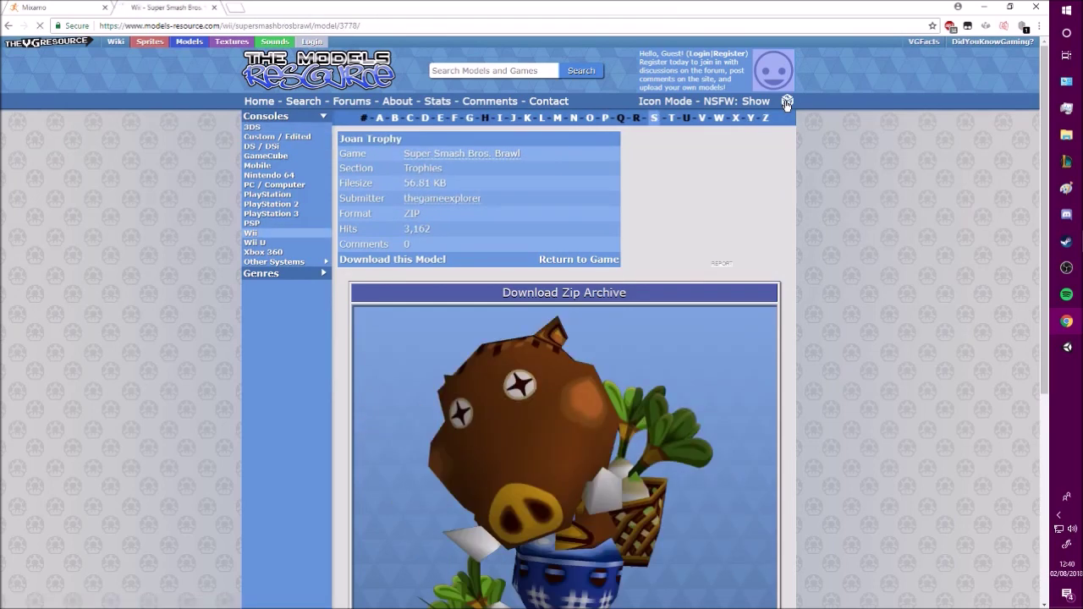
pyautogui.click(787, 102)
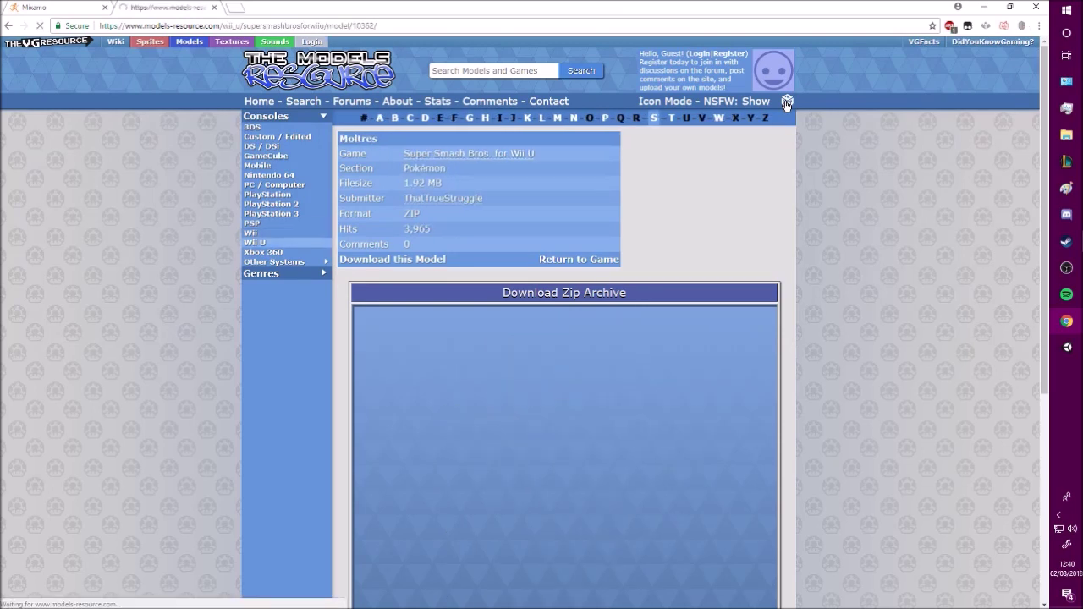
pyautogui.click(787, 102)
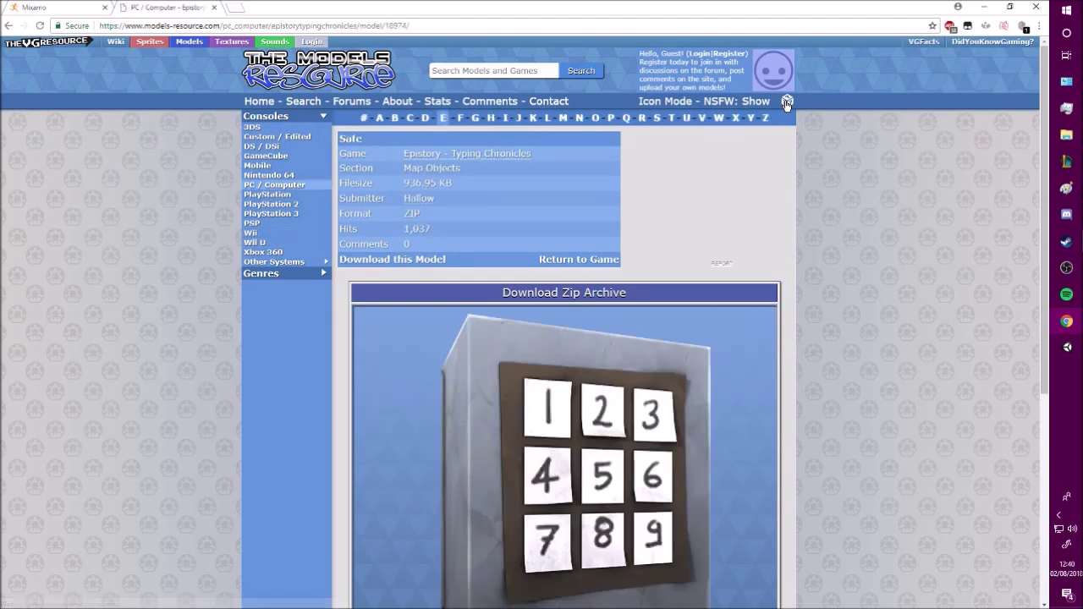
pyautogui.click(787, 102)
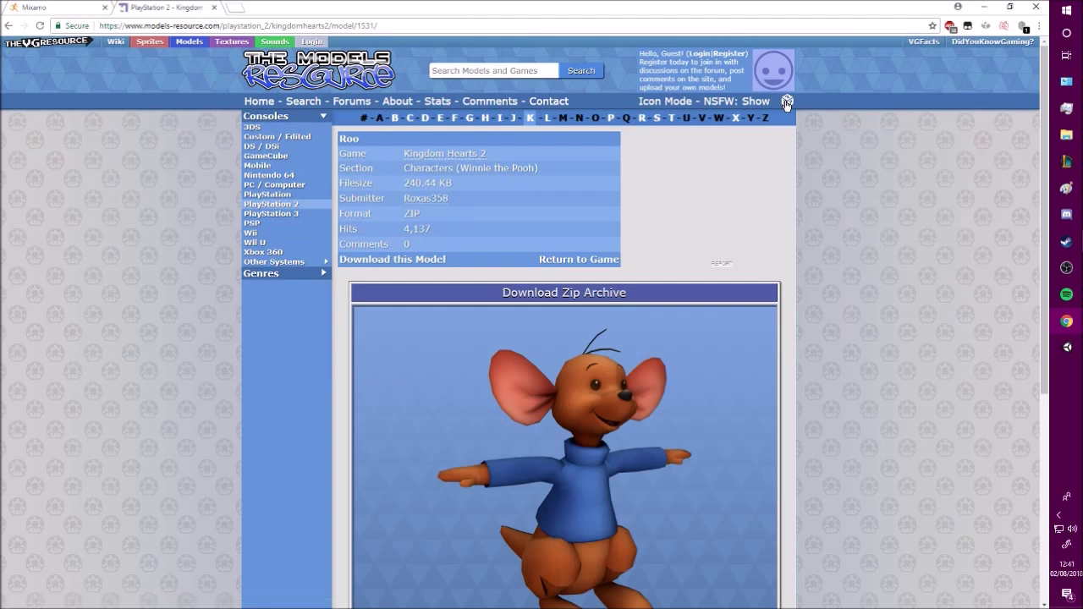
pyautogui.click(787, 102)
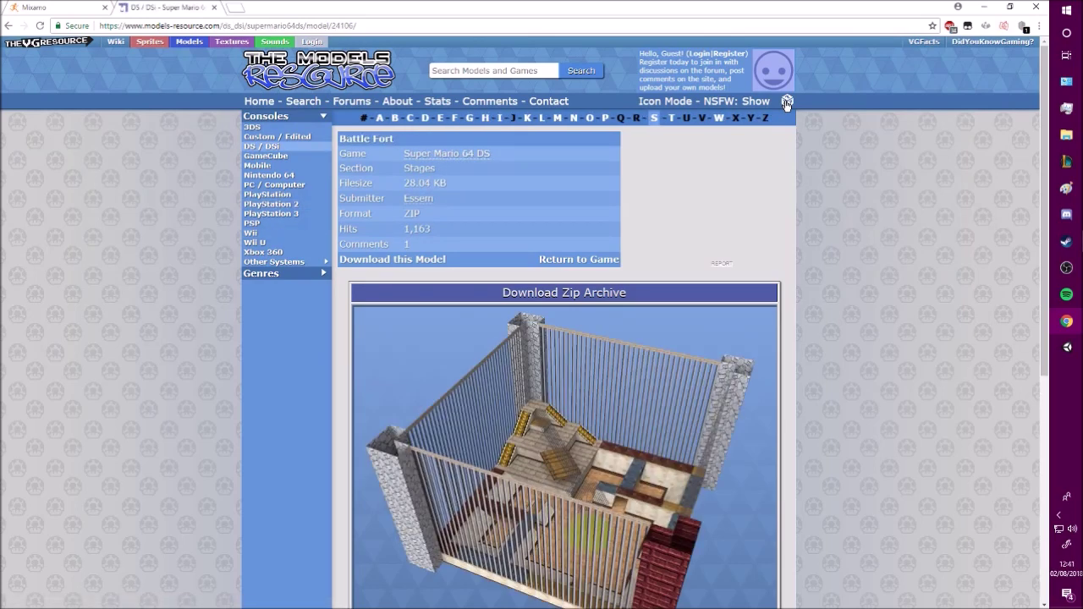
# Reach the Killer Snail model page and download its ZIP archive
pyautogui.click(787, 103)
pyautogui.scroll(-1, 786, 102)
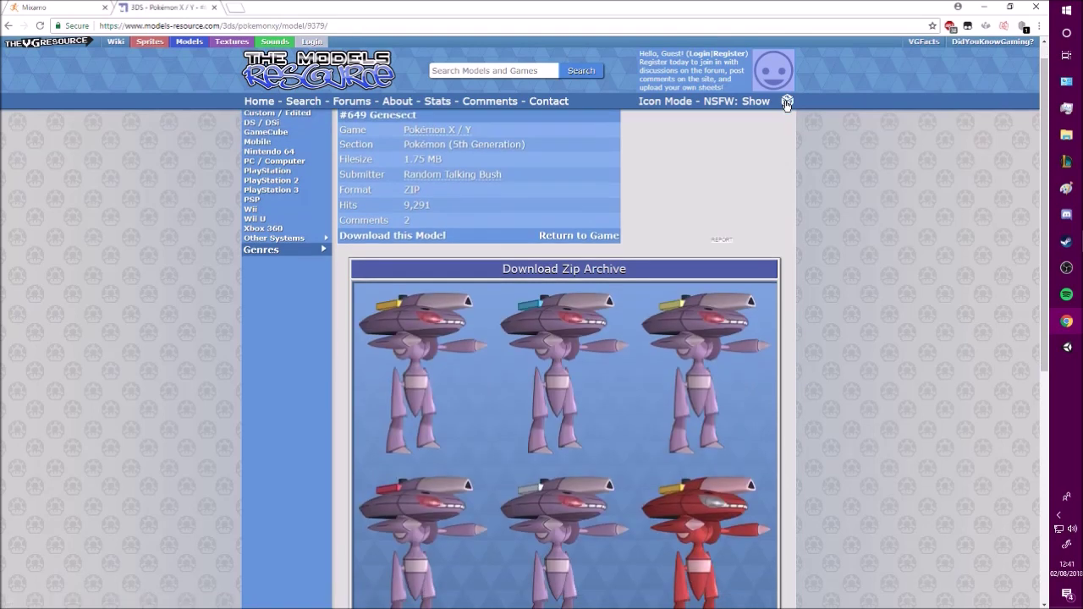
pyautogui.click(787, 102)
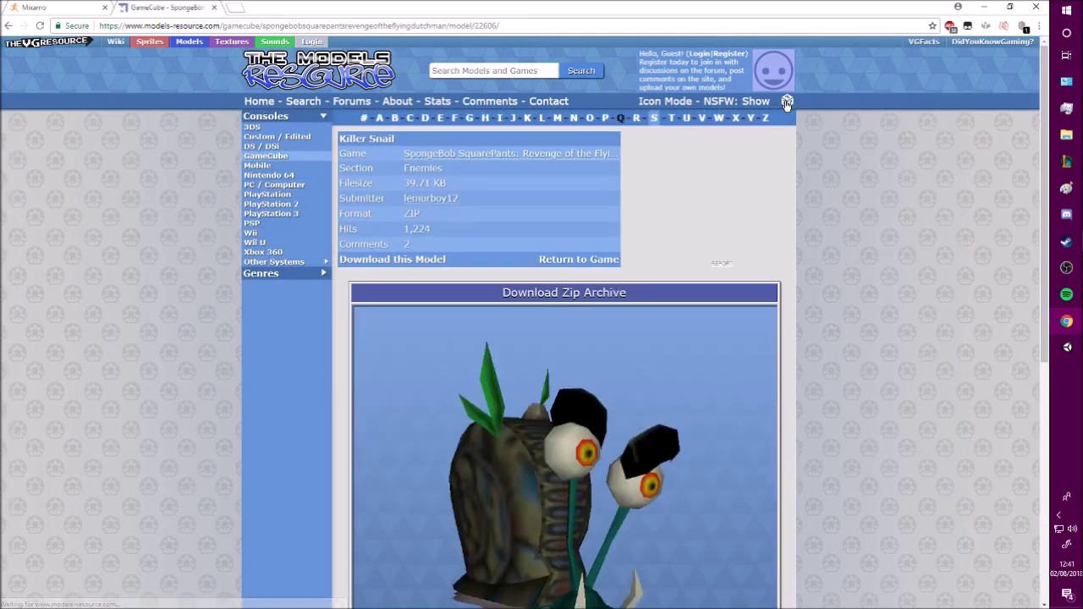
pyautogui.scroll(-1, 922, 317)
pyautogui.scroll(-1, 920, 311)
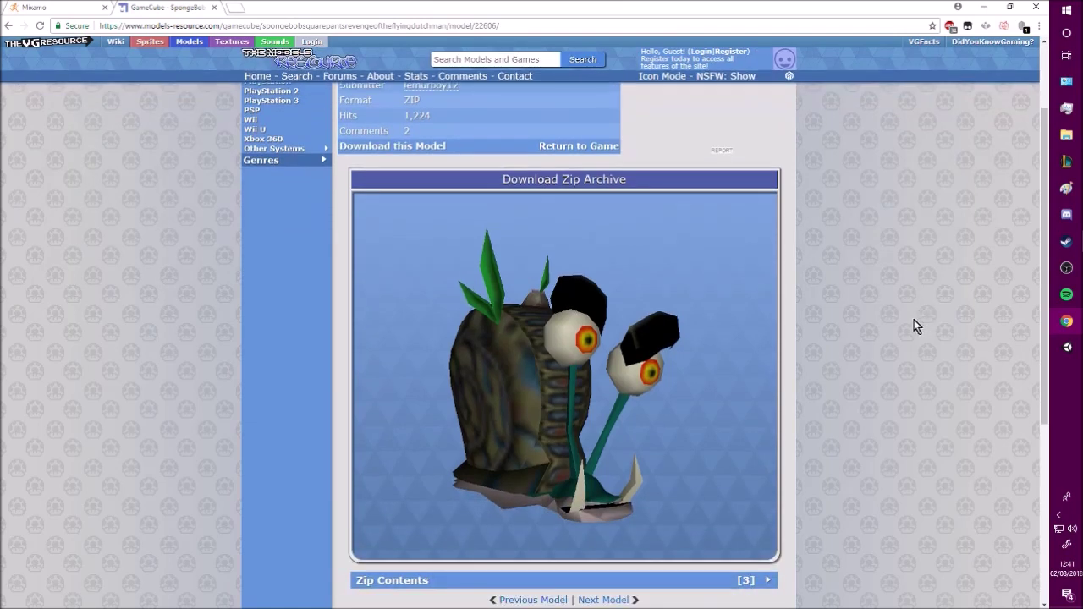
pyautogui.click(429, 150)
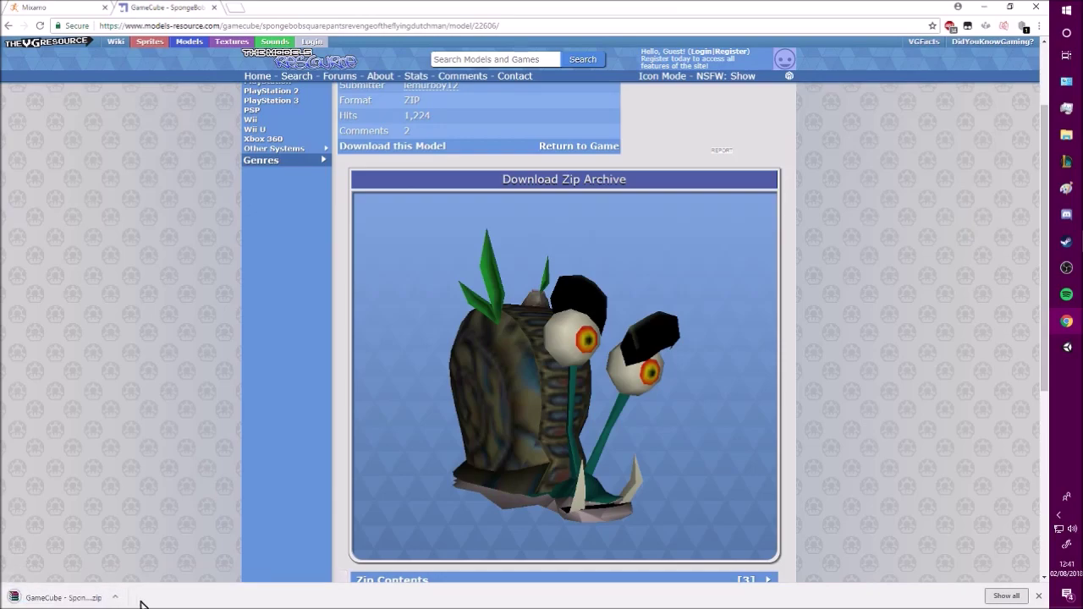
pyautogui.click(111, 598)
# Move the downloaded SpongeBob GameCube ZIP from Downloads onto the Desktop
pyautogui.click(145, 559)
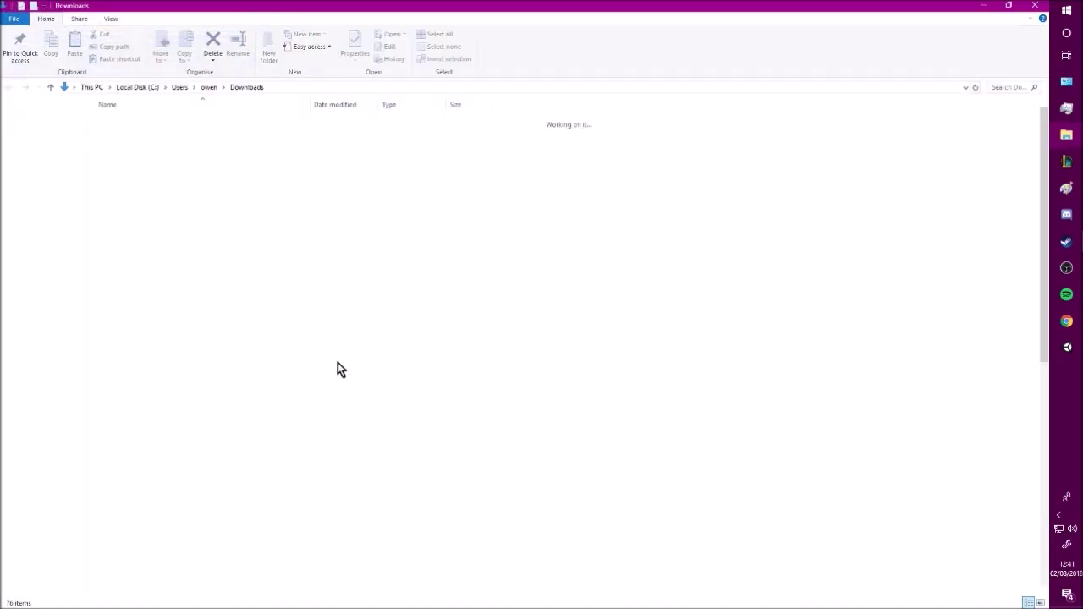
pyautogui.moveTo(144, 385); pyautogui.dragTo(58, 235)
pyautogui.click(38, 231)
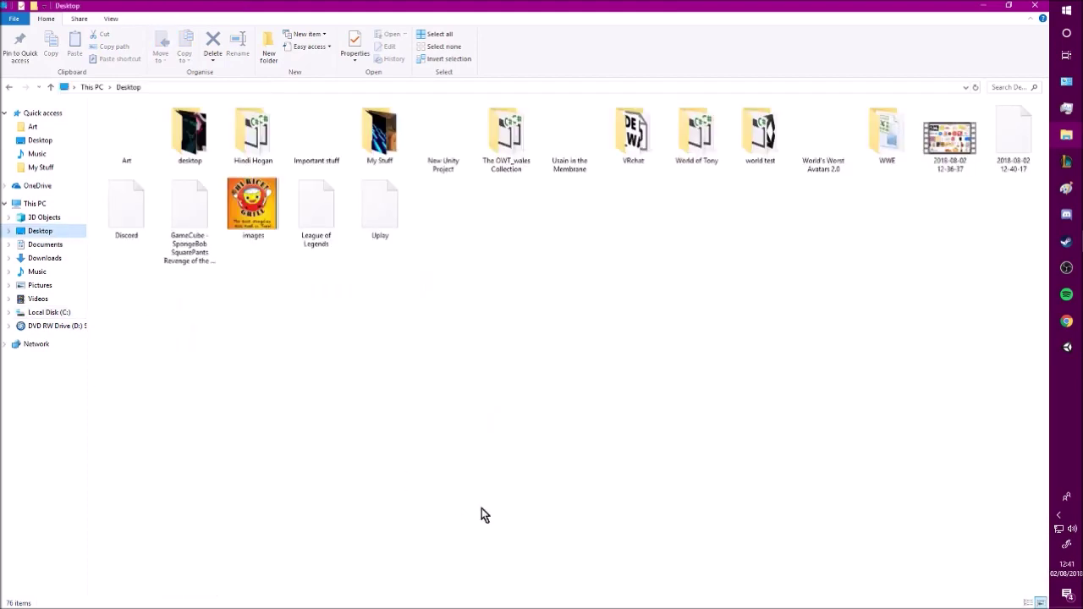
# Upload the GameCube SpongeBob ZIP from the Desktop as a new Mixamo character
pyautogui.click(1040, 7)
pyautogui.click(85, 7)
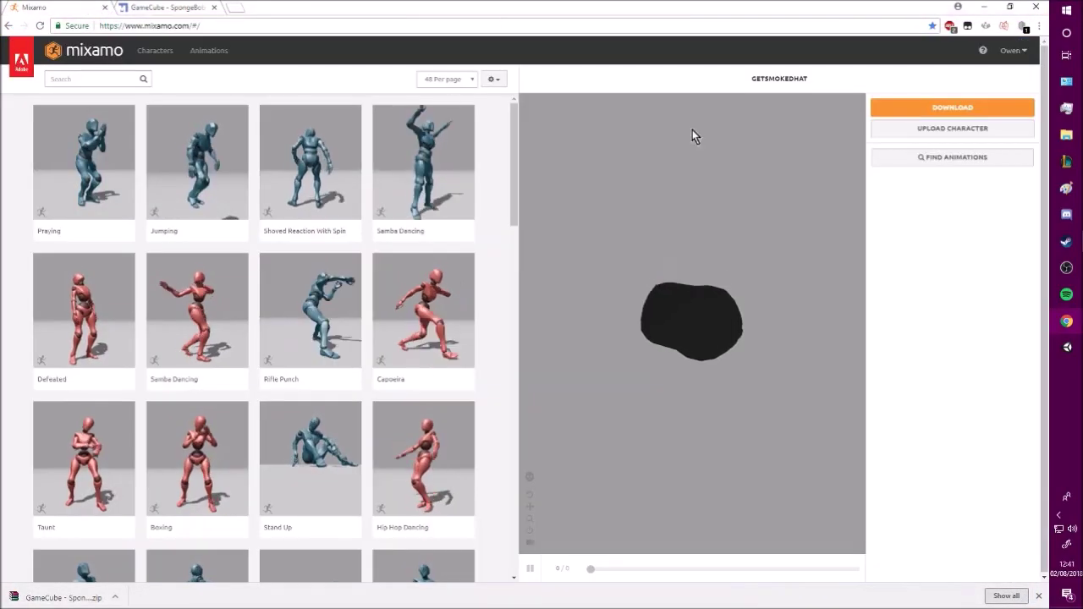
pyautogui.click(952, 129)
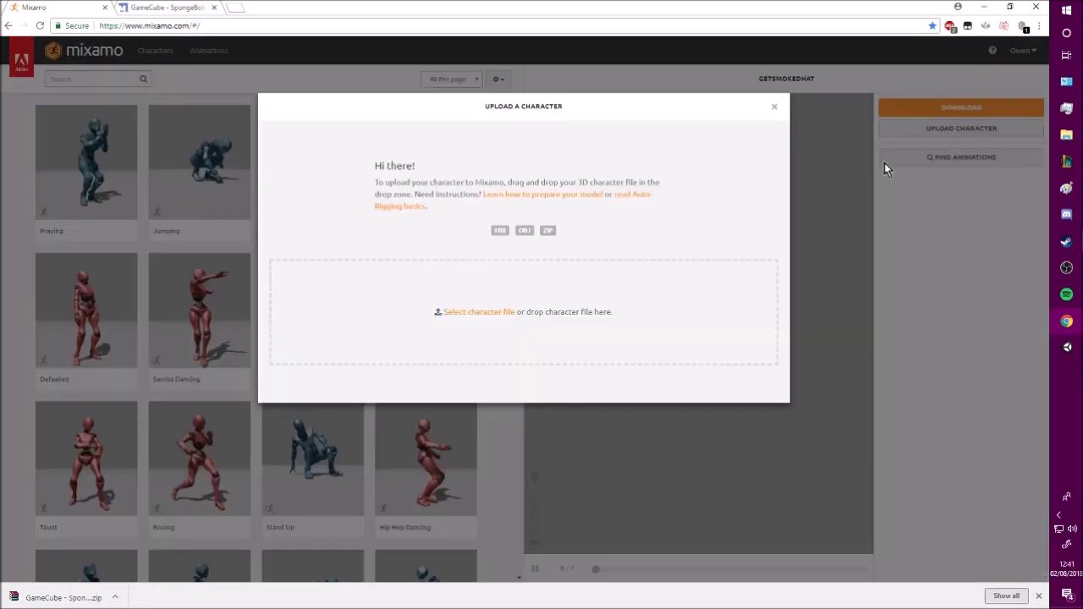
pyautogui.click(478, 313)
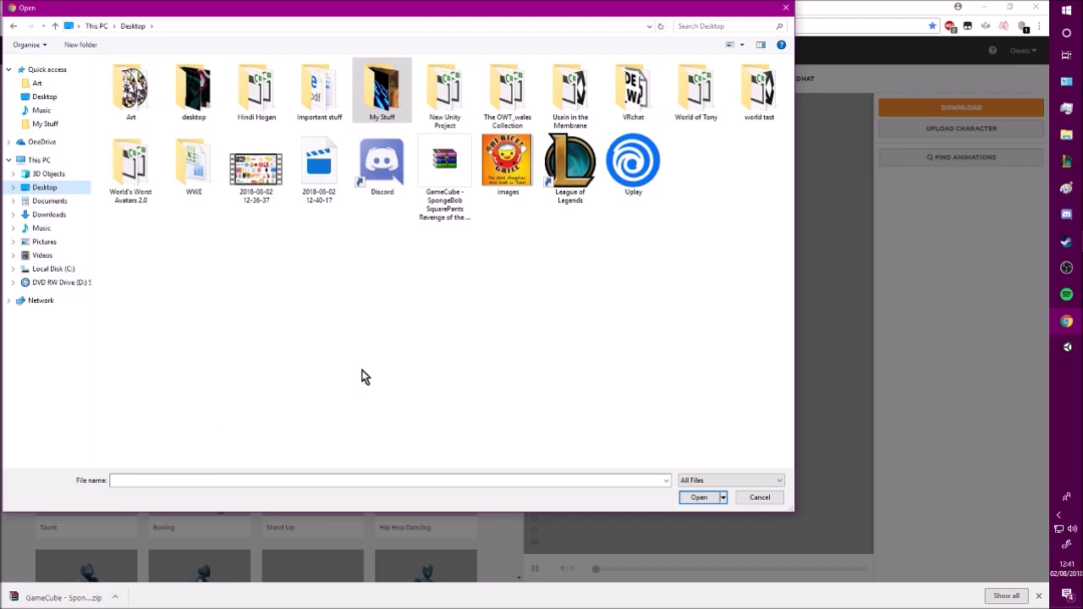
pyautogui.click(449, 175)
pyautogui.doubleClick(450, 176)
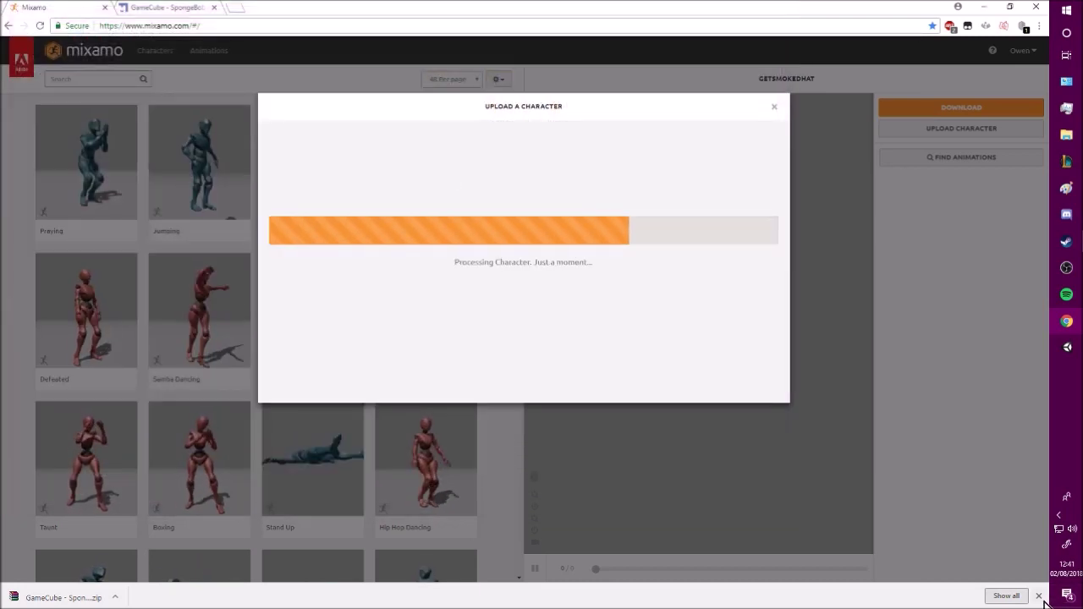
pyautogui.click(1038, 596)
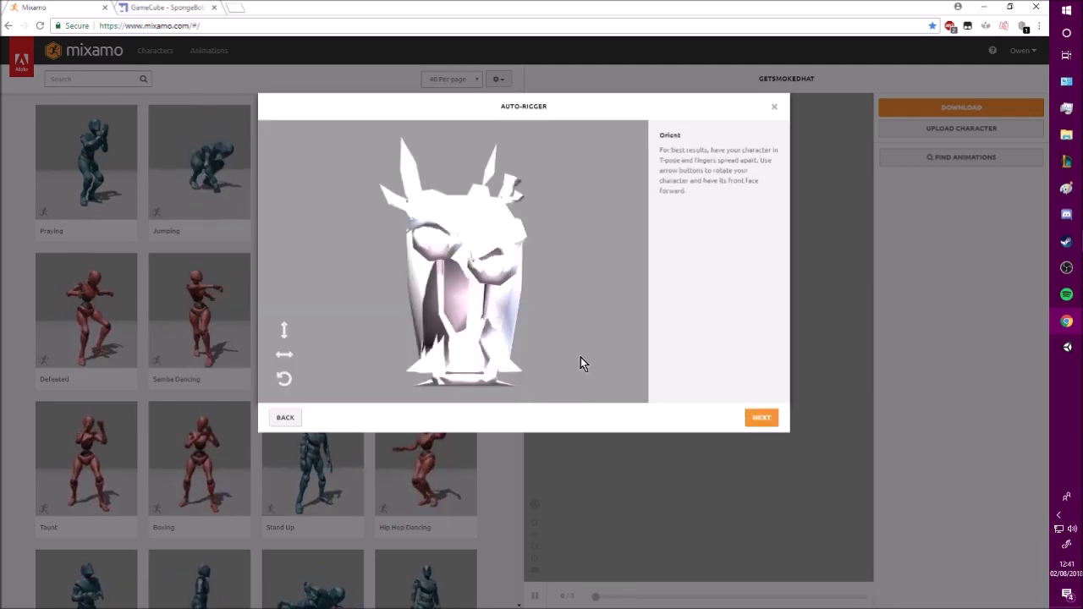
# Rotate the snail model on the Y-axis to face front and confirm orientation
pyautogui.click(284, 353)
pyautogui.click(285, 354)
pyautogui.click(285, 354)
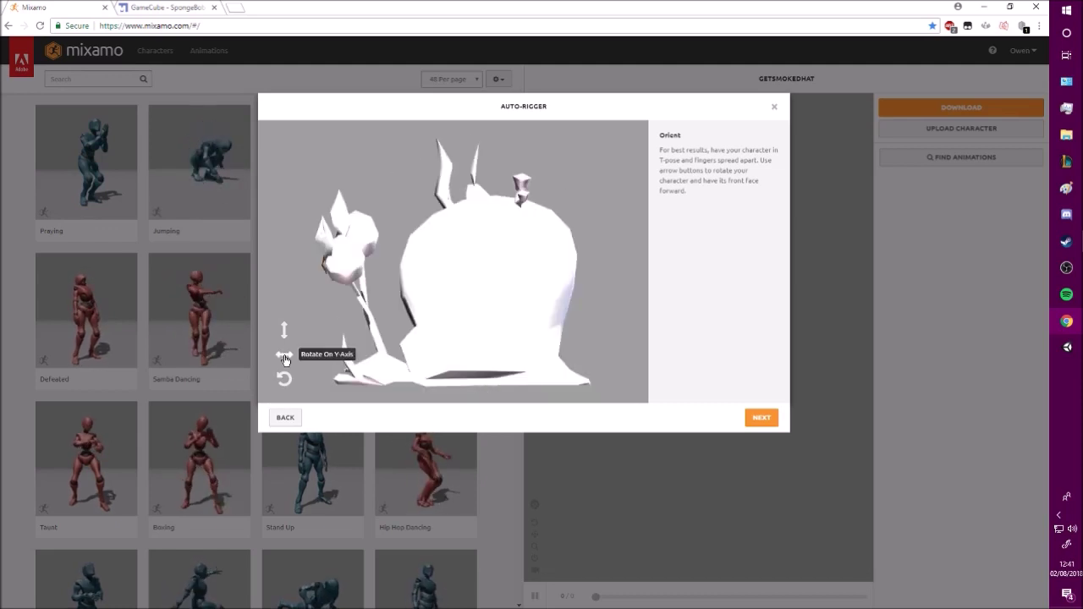
pyautogui.click(284, 354)
pyautogui.click(761, 416)
# Place the chin, wrist, elbow and knee markers, then start auto-rigging
pyautogui.moveTo(320, 261)
pyautogui.mouseDown()
pyautogui.moveTo(472, 242)
pyautogui.moveTo(452, 237)
pyautogui.mouseUp()
pyautogui.moveTo(348, 289); pyautogui.dragTo(488, 251)
pyautogui.moveTo(347, 318); pyautogui.dragTo(451, 262)
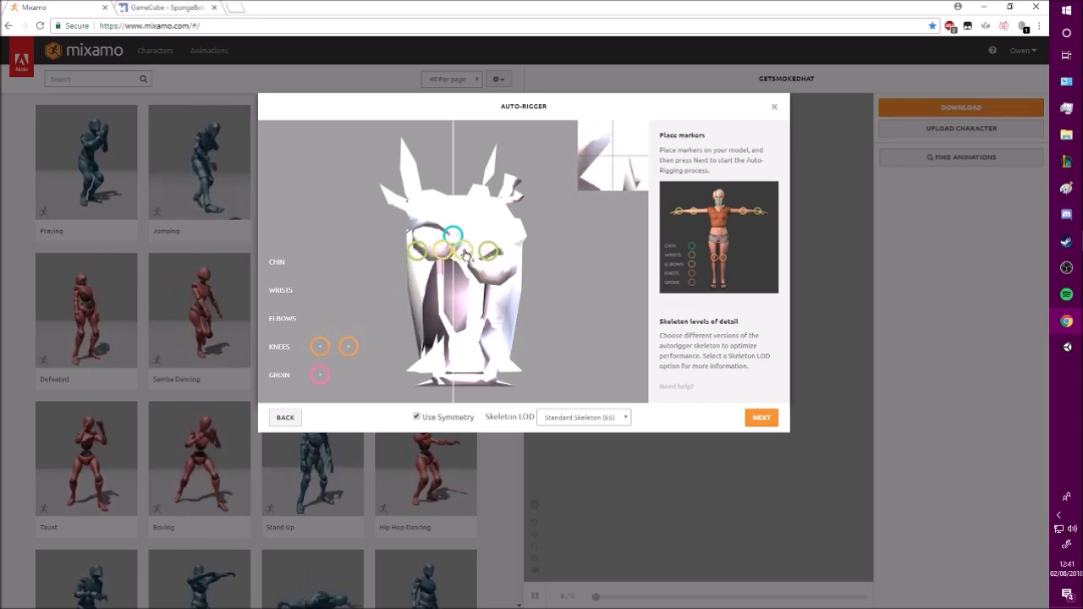
pyautogui.moveTo(348, 347); pyautogui.dragTo(479, 369)
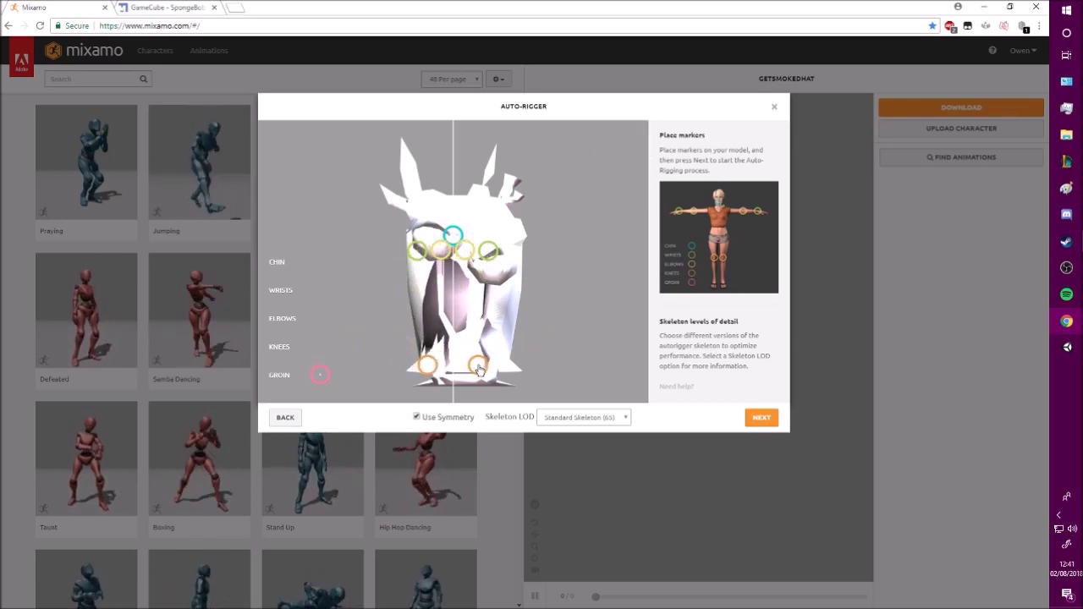
pyautogui.click(761, 418)
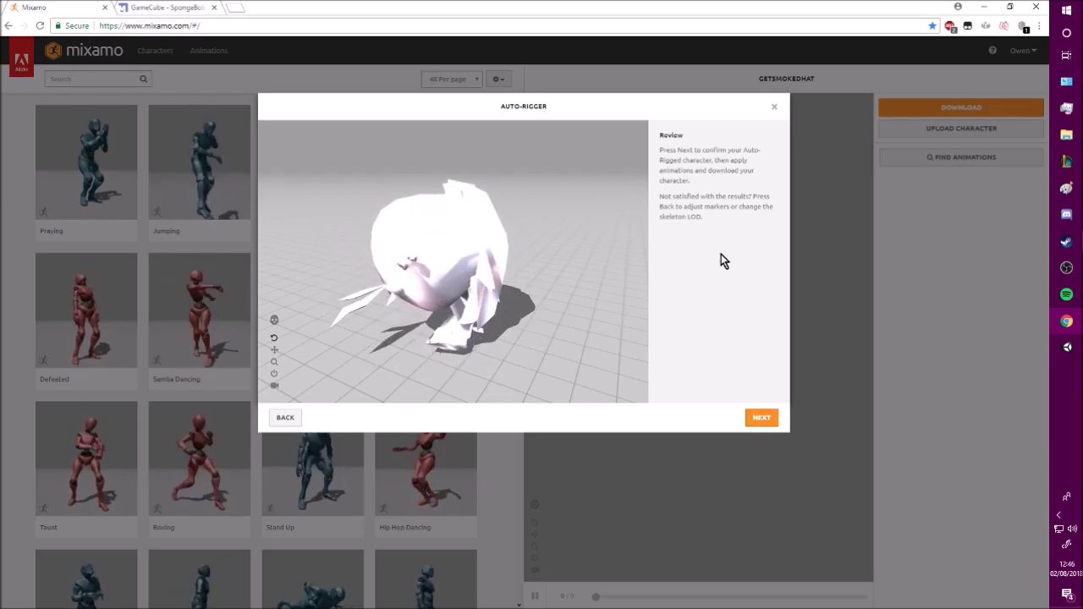
# Confirm the rigged Killer Snail as the new character, replacing the previous one
pyautogui.moveTo(471, 330); pyautogui.dragTo(555, 327)
pyautogui.click(761, 417)
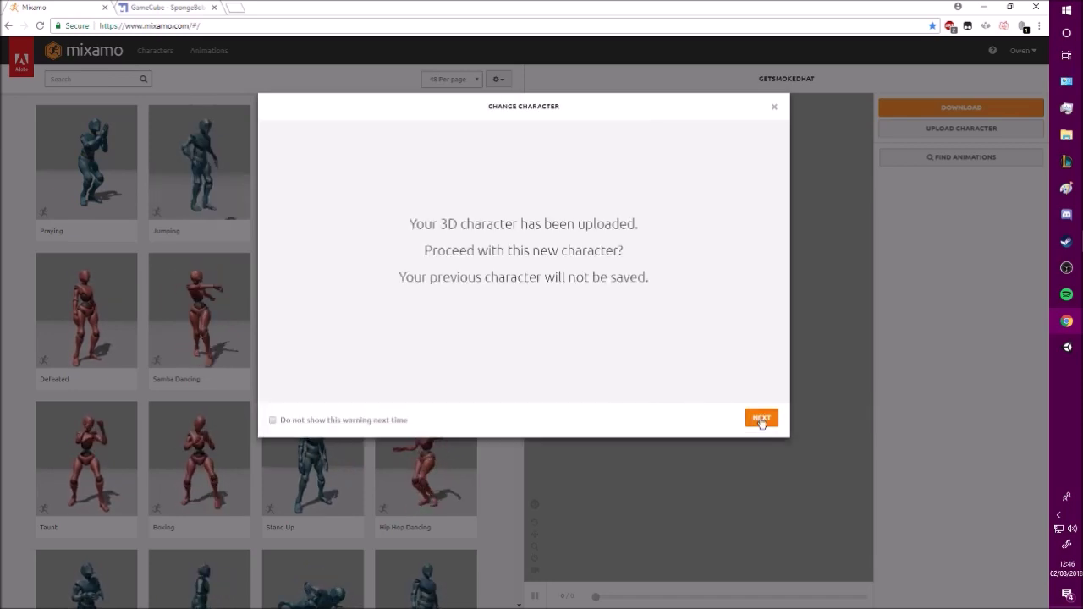
pyautogui.click(761, 418)
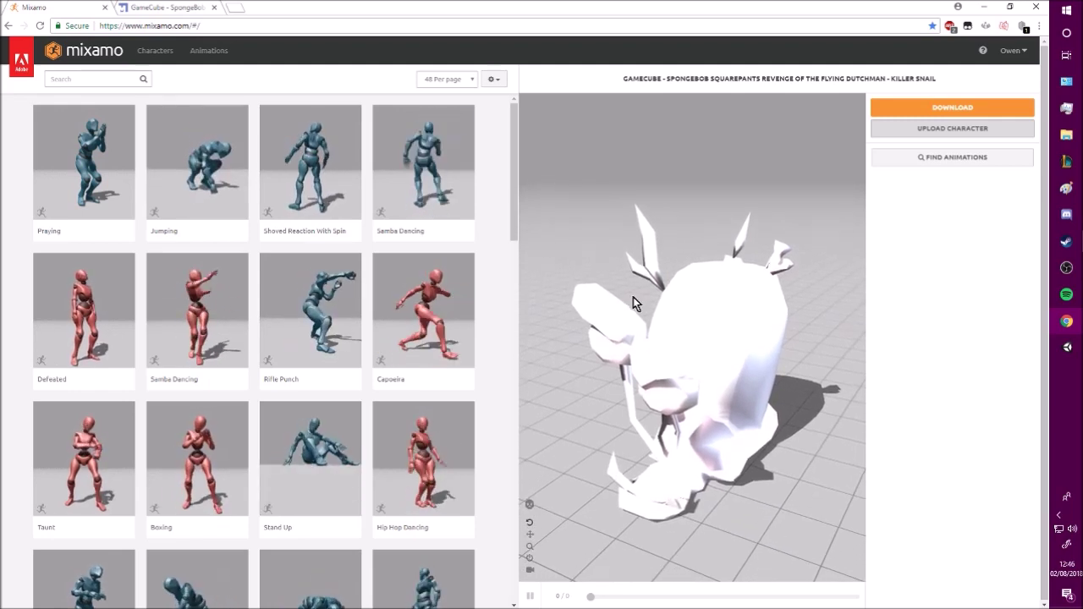
# Preview the Capoeira animation on the snail, then remove it
pyautogui.click(209, 53)
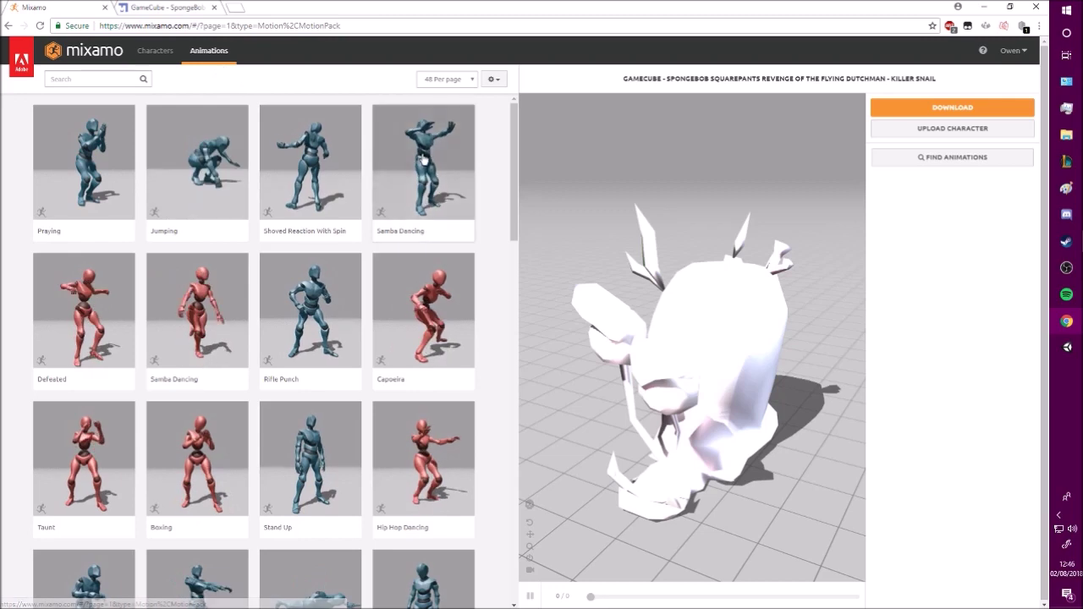
pyautogui.click(435, 372)
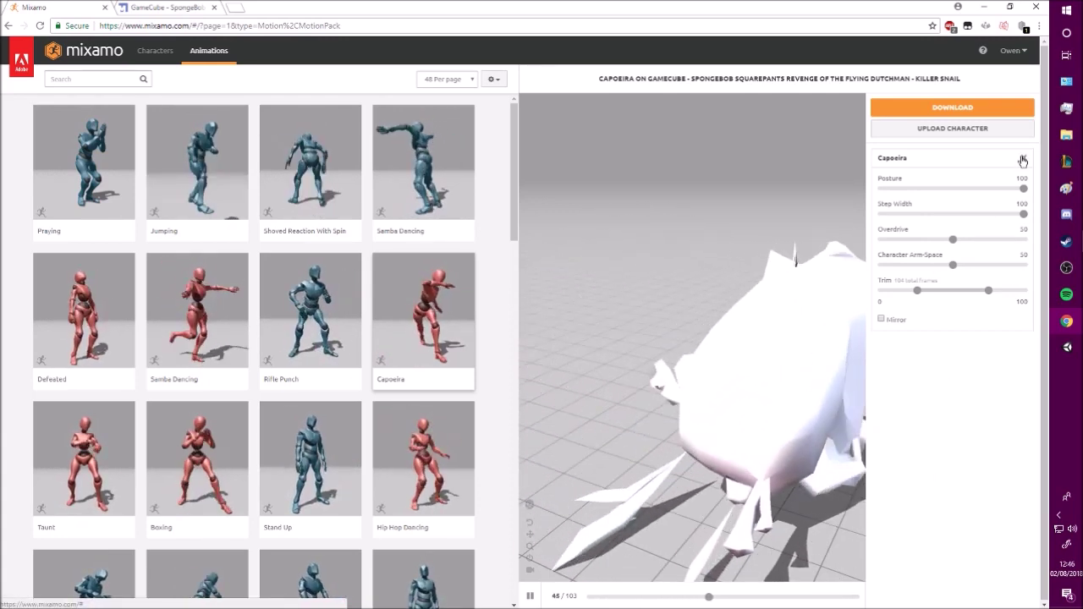
pyautogui.click(1023, 157)
# Find and preview the Dancing animation on the snail, then remove it
pyautogui.scroll(-4, 302, 503)
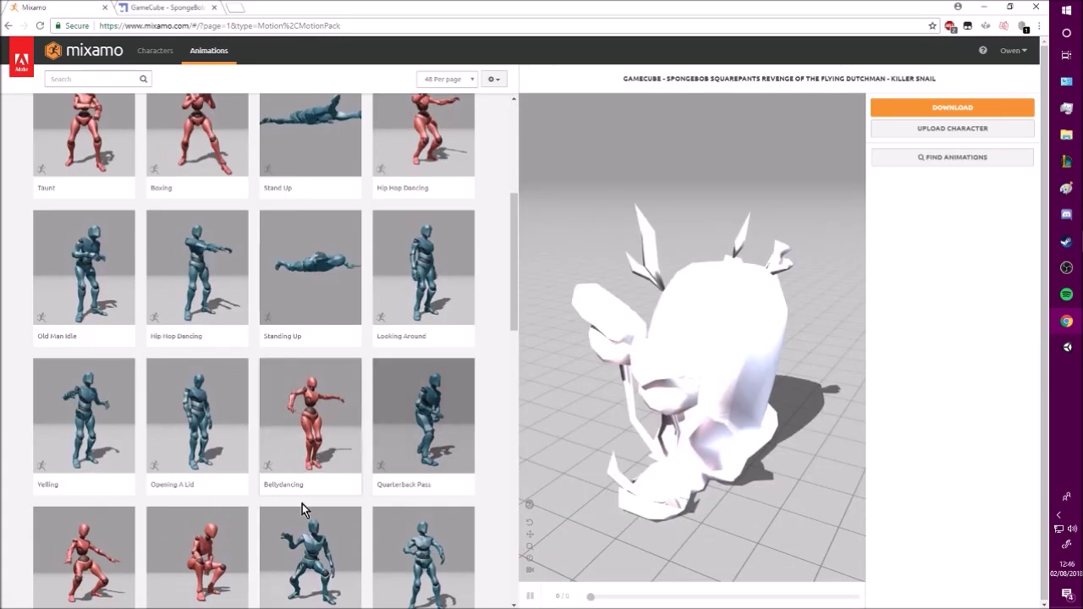
pyautogui.scroll(-1, 331, 512)
pyautogui.scroll(-3, 369, 496)
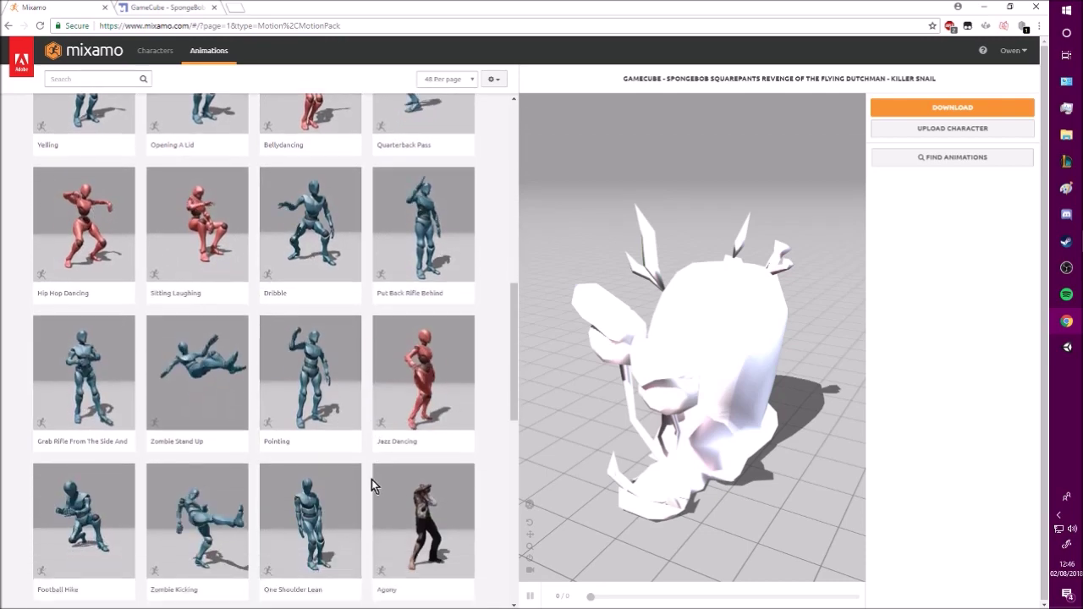
pyautogui.scroll(-3, 373, 481)
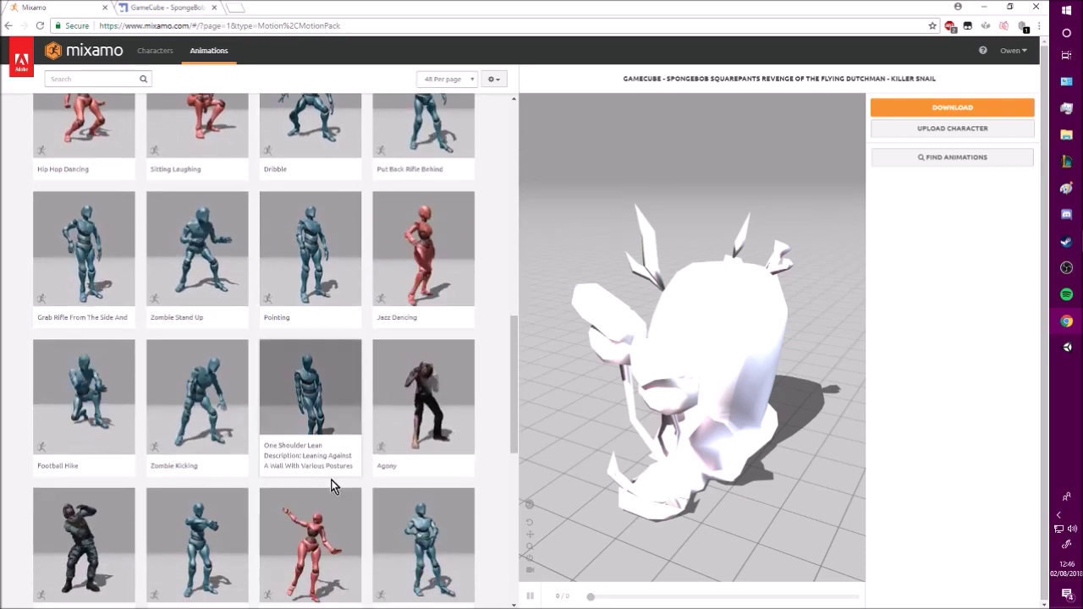
pyautogui.click(325, 423)
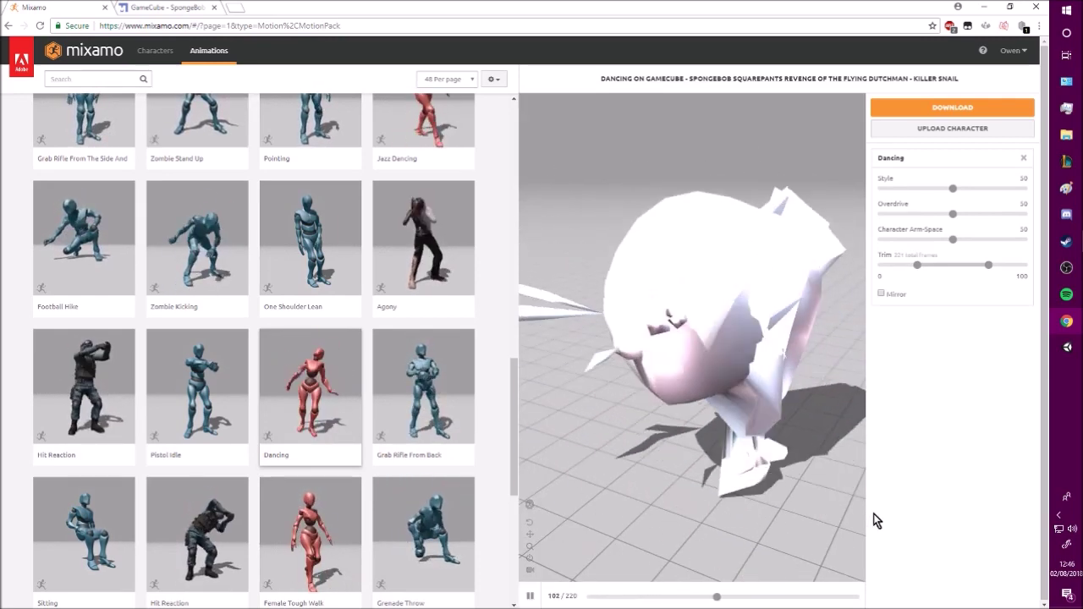
pyautogui.click(1025, 160)
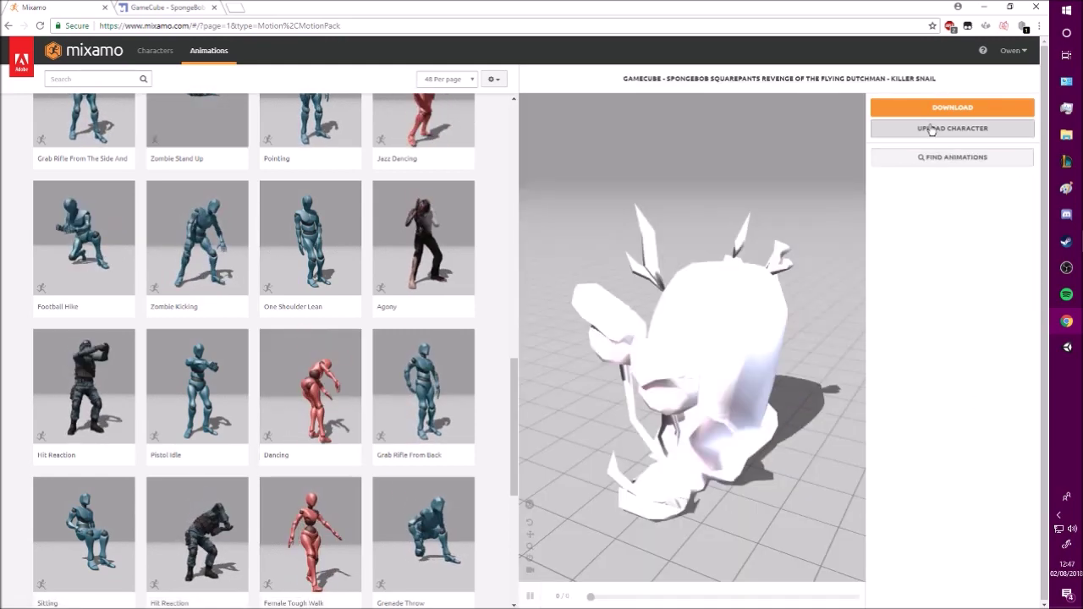
# Download the Killer Snail with Format set to Collada (.dae)
pyautogui.click(936, 108)
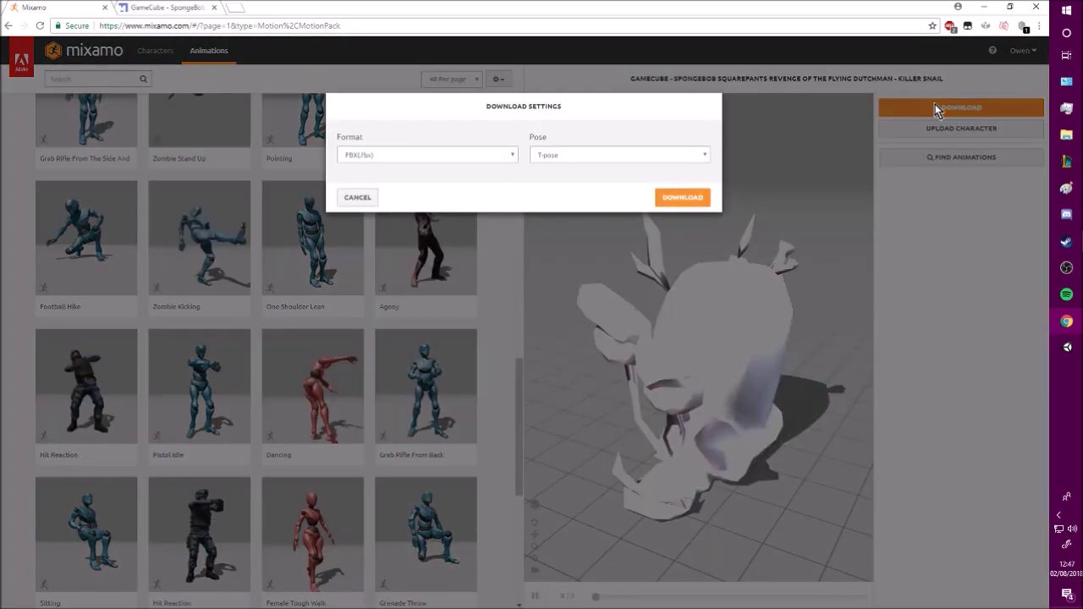
pyautogui.click(460, 154)
pyautogui.click(440, 185)
pyautogui.click(673, 198)
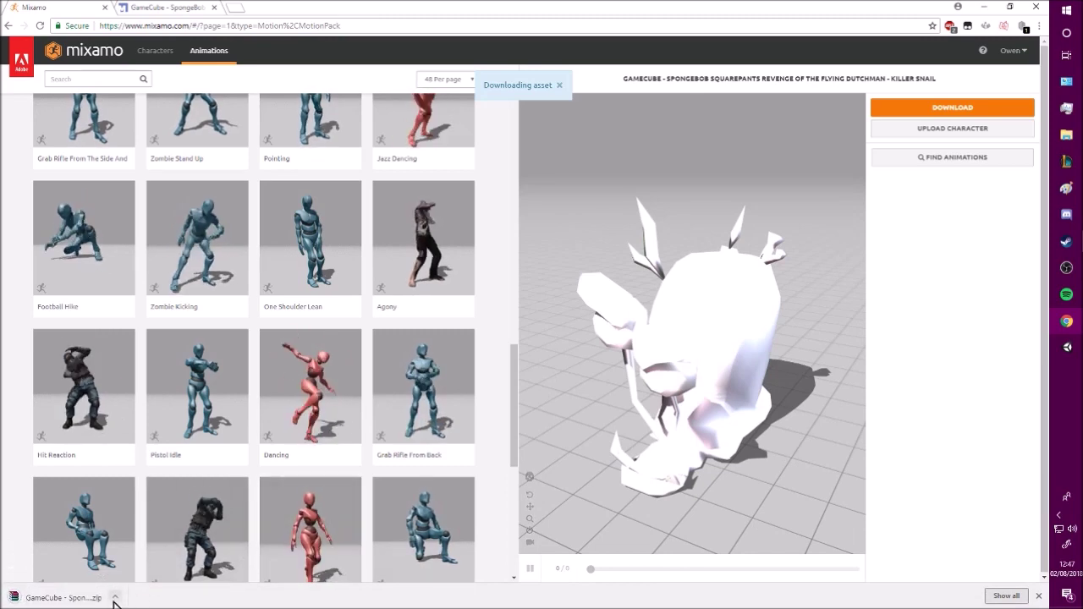
pyautogui.click(115, 596)
# Move the downloaded GameCube Killer Snail zip from Downloads to the Desktop, replacing the older copy
pyautogui.click(148, 559)
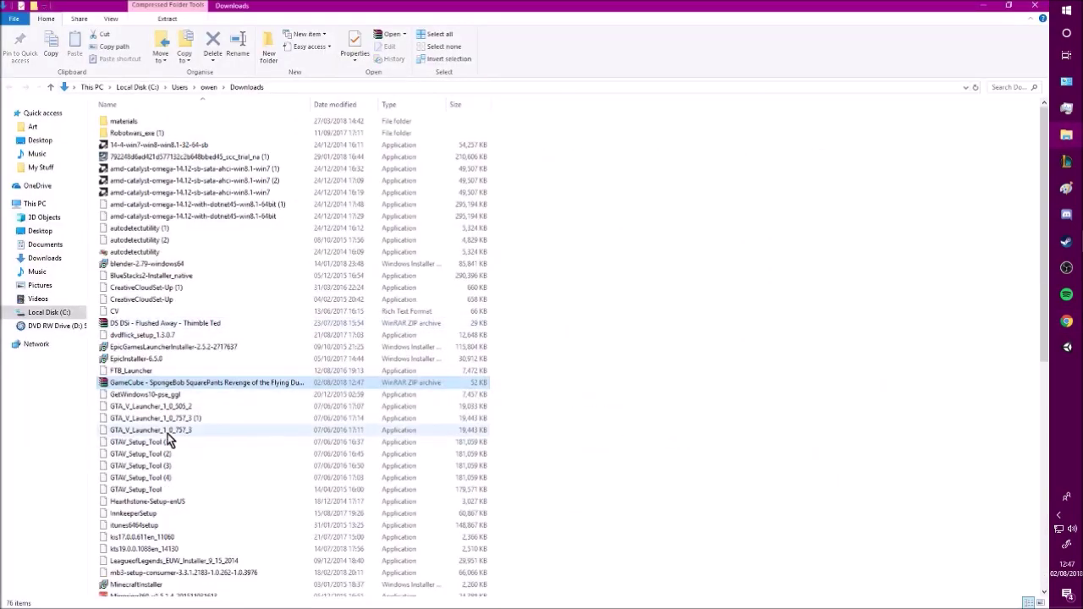
pyautogui.moveTo(63, 224); pyautogui.dragTo(36, 236)
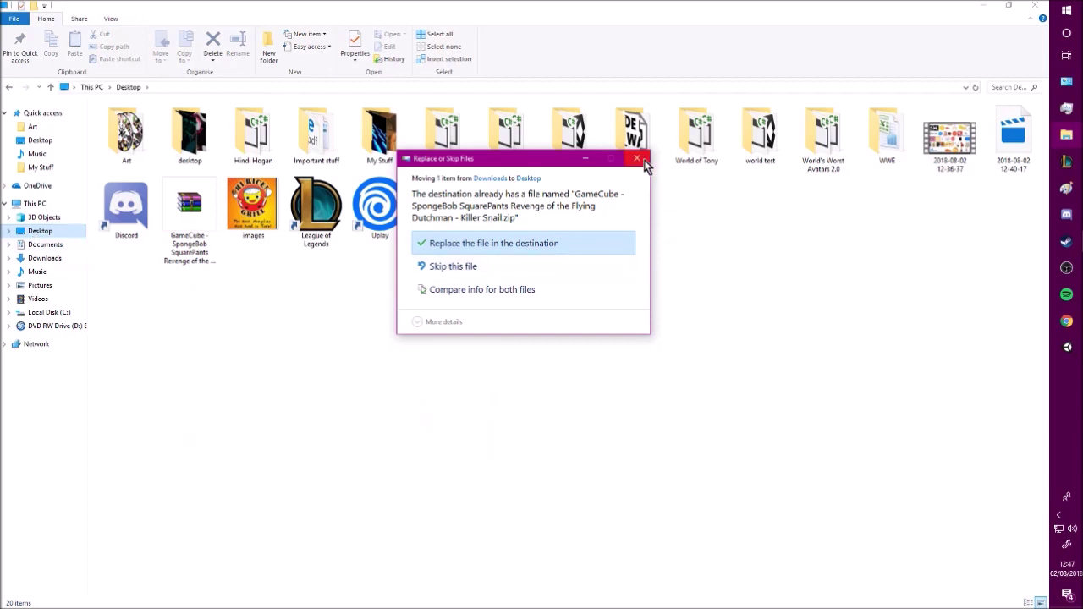
pyautogui.click(548, 245)
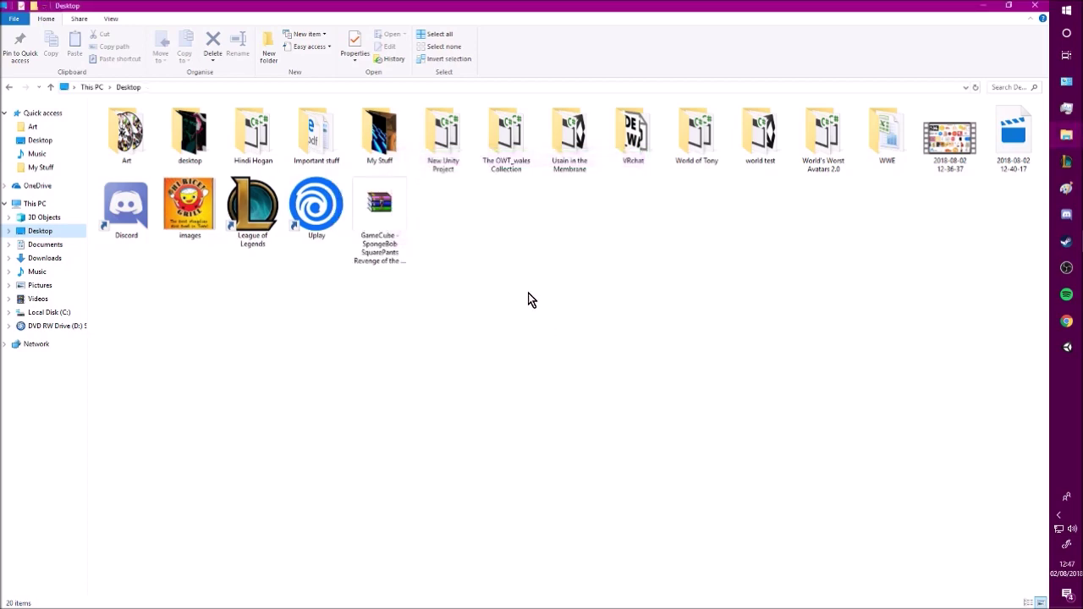
# Create a new folder named snail on the Desktop
pyautogui.rightClick(513, 244)
pyautogui.moveTo(558, 396)
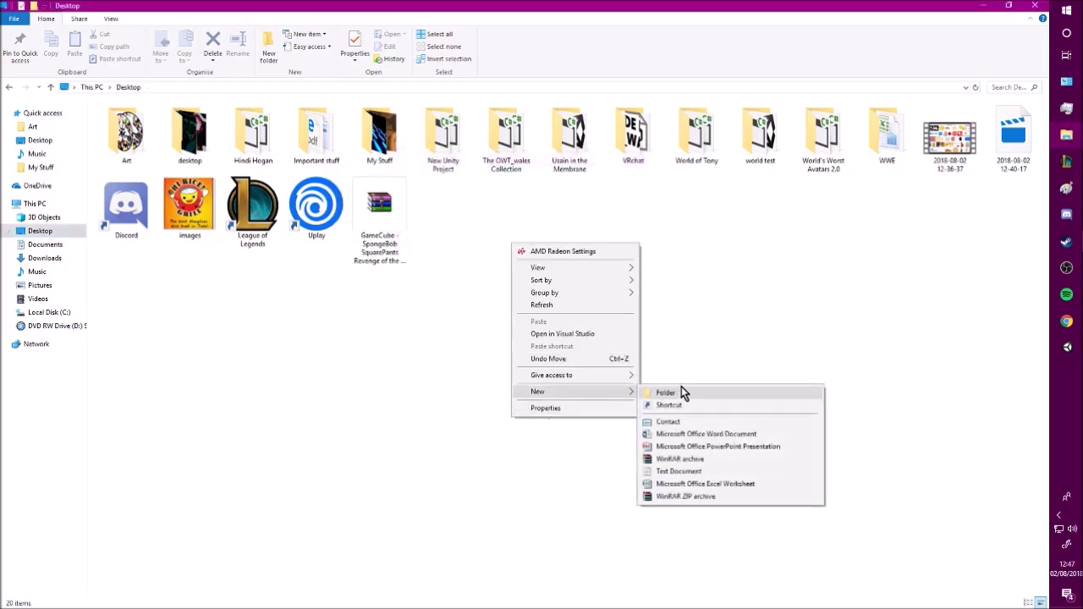
pyautogui.click(681, 392)
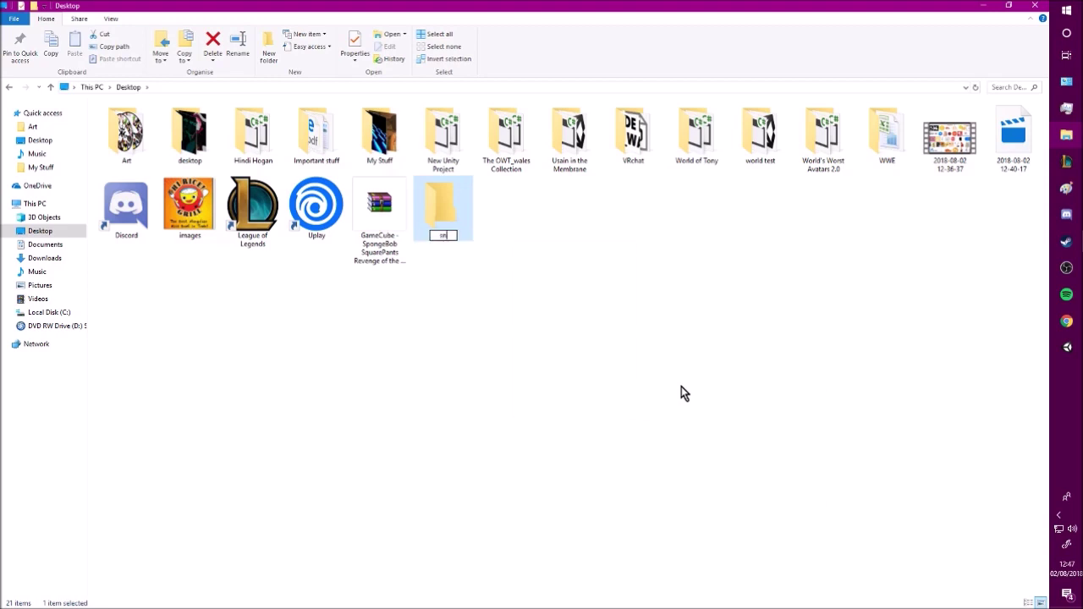
pyautogui.click(682, 388)
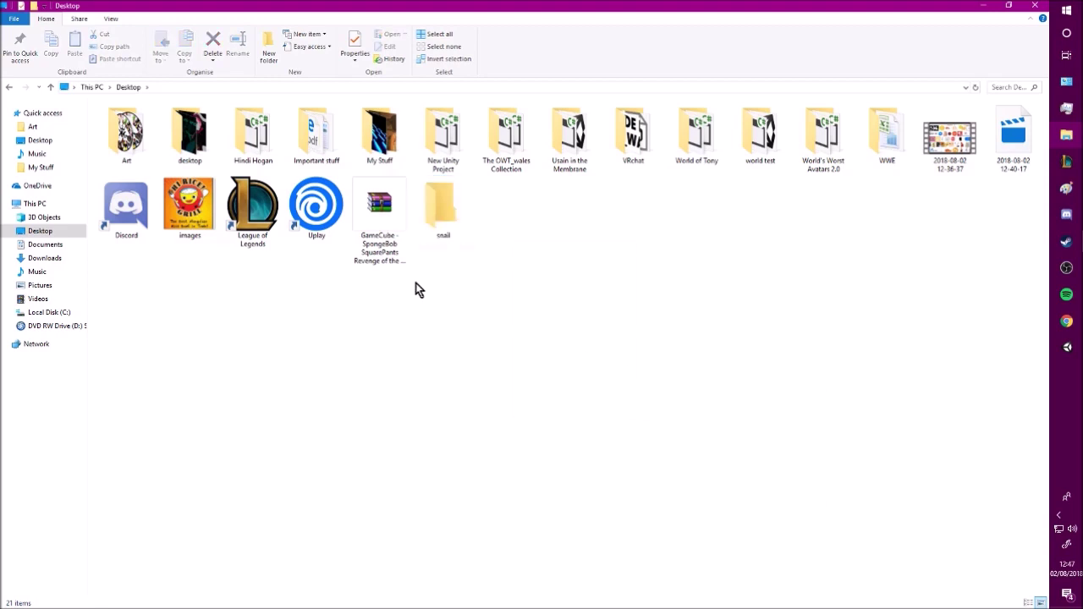
# Try extracting the GameCube zip into the snail folder, then dismiss the extraction error
pyautogui.click(379, 212)
pyautogui.rightClick(388, 203)
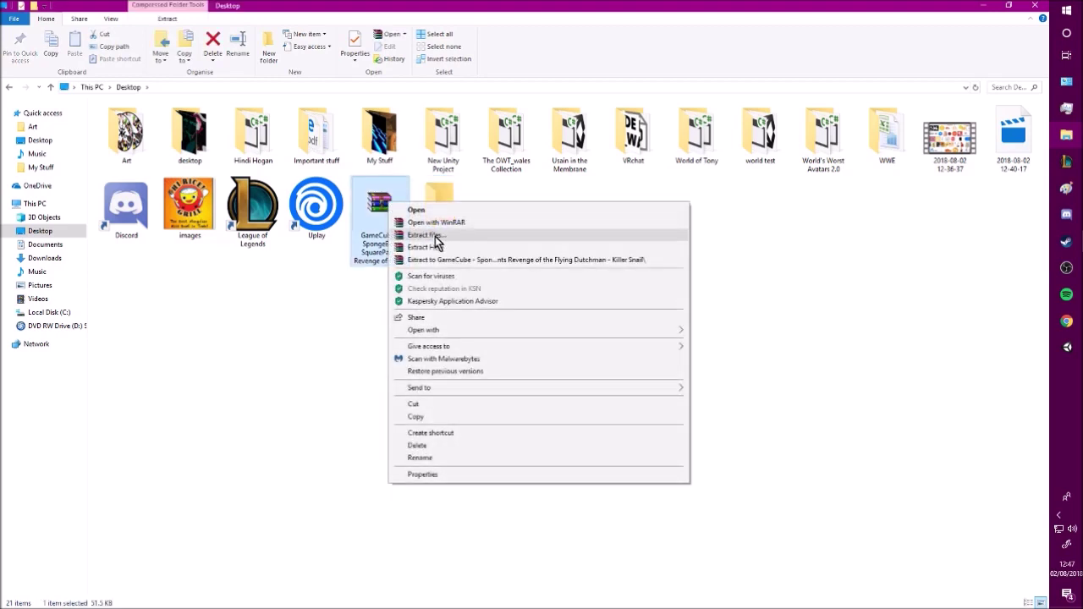
pyautogui.click(429, 235)
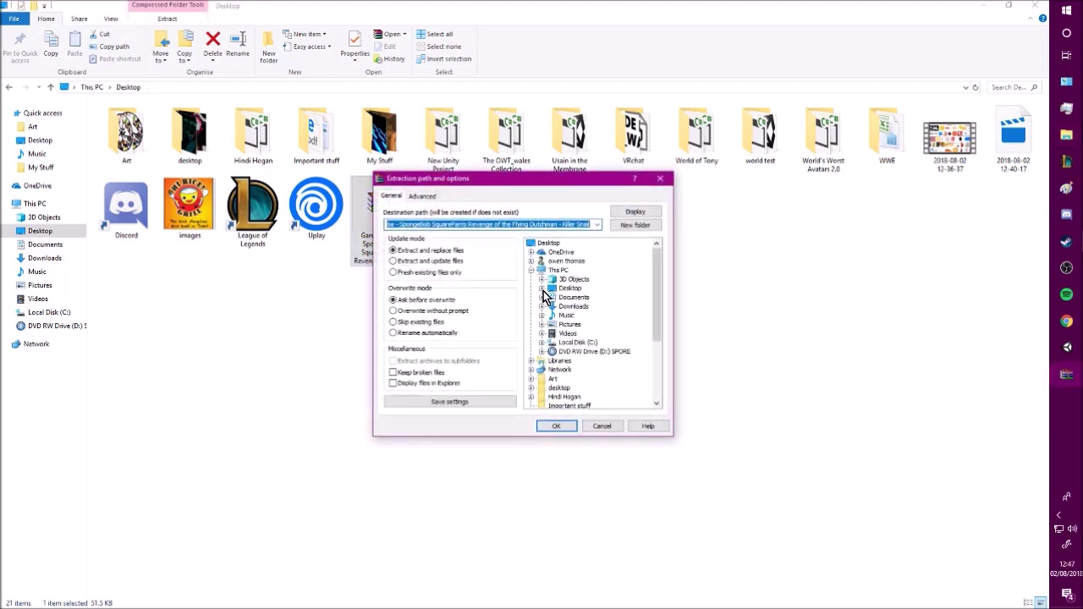
pyautogui.click(542, 289)
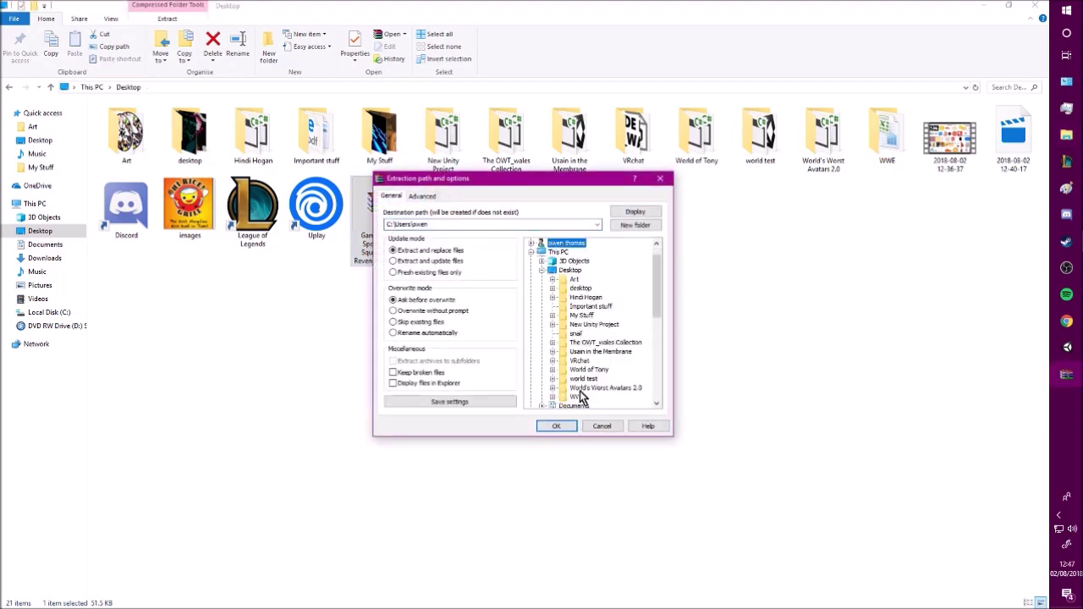
pyautogui.click(576, 334)
pyautogui.click(553, 432)
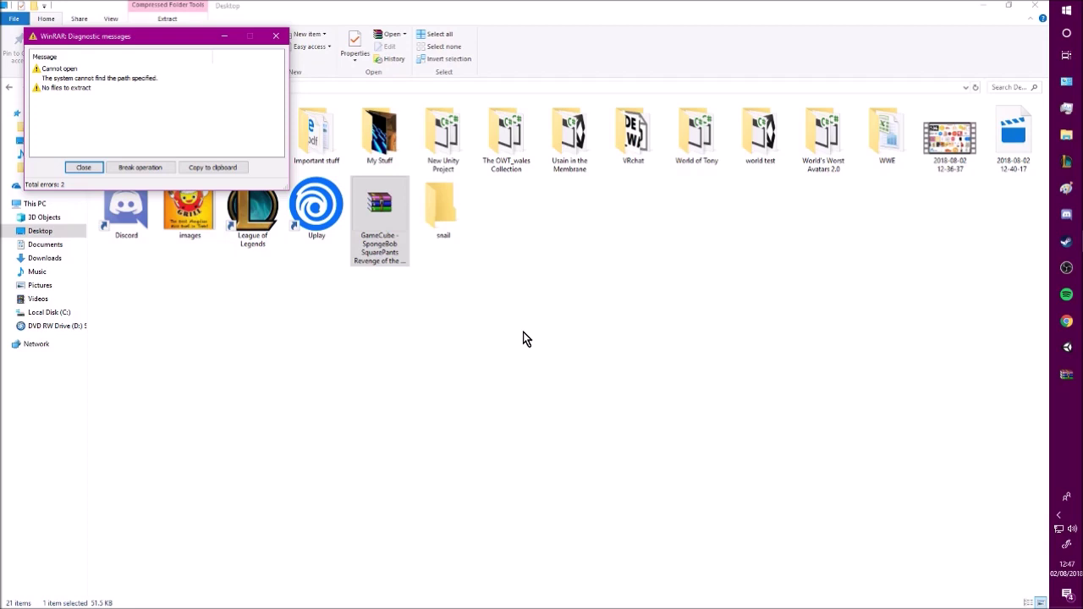
pyautogui.click(276, 36)
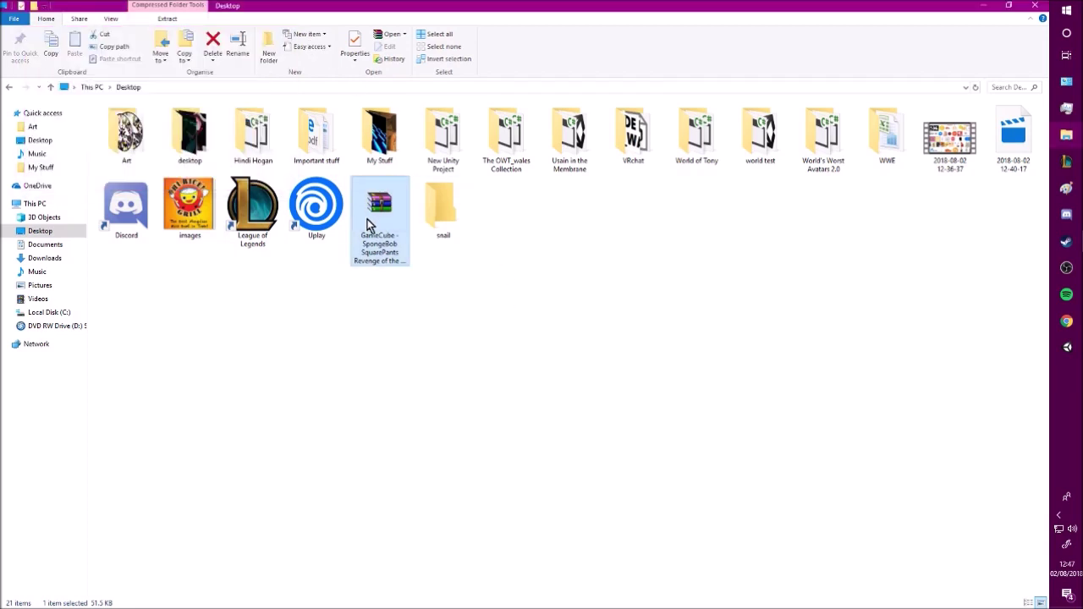
# Extract the GameCube zip into the snail folder again and open that folder
pyautogui.rightClick(382, 220)
pyautogui.click(420, 252)
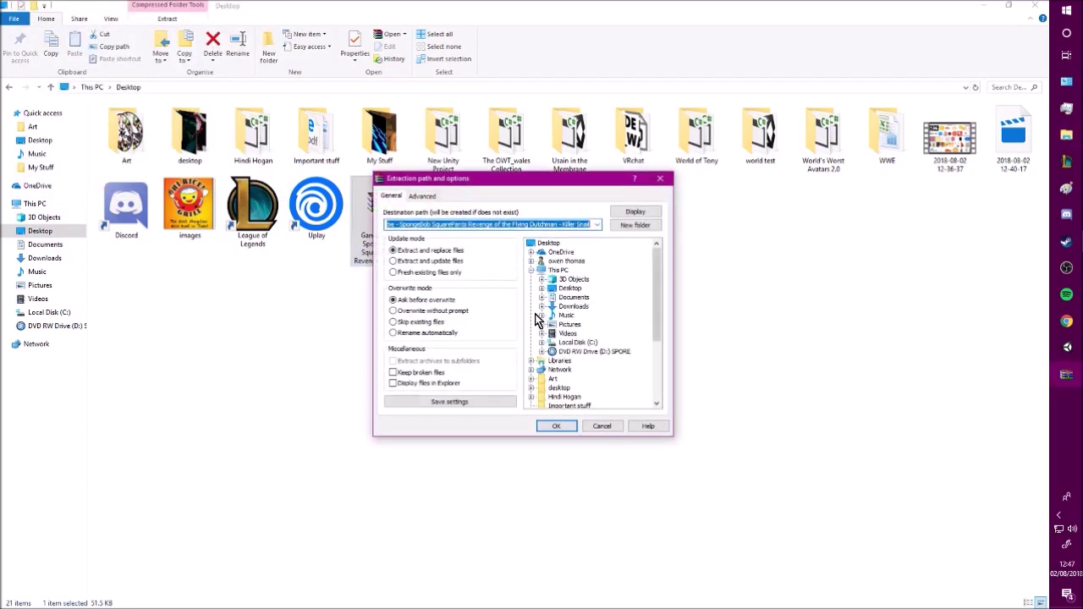
pyautogui.click(576, 334)
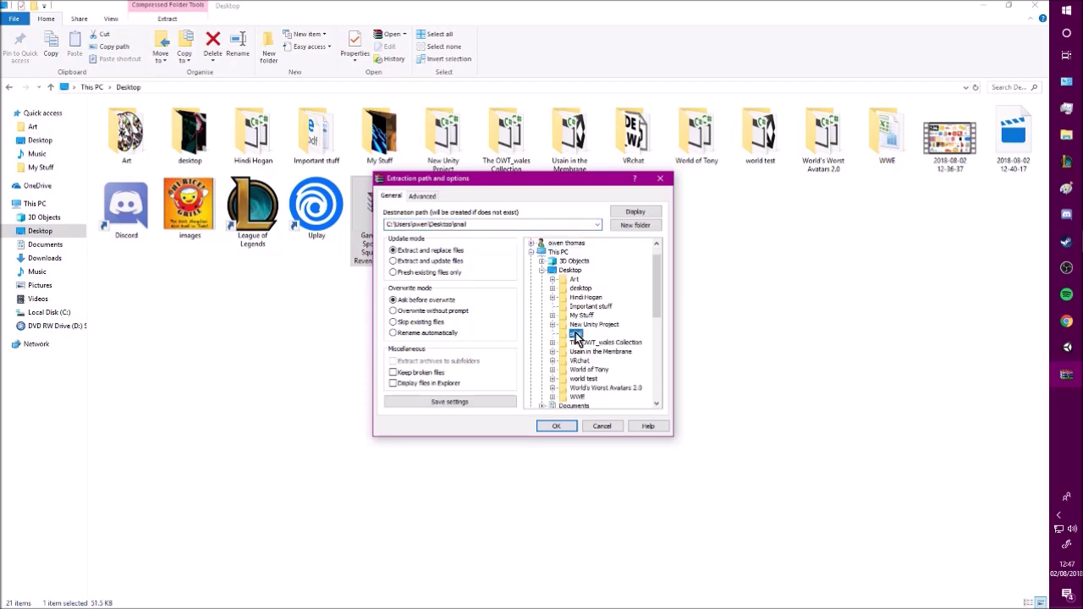
pyautogui.click(557, 427)
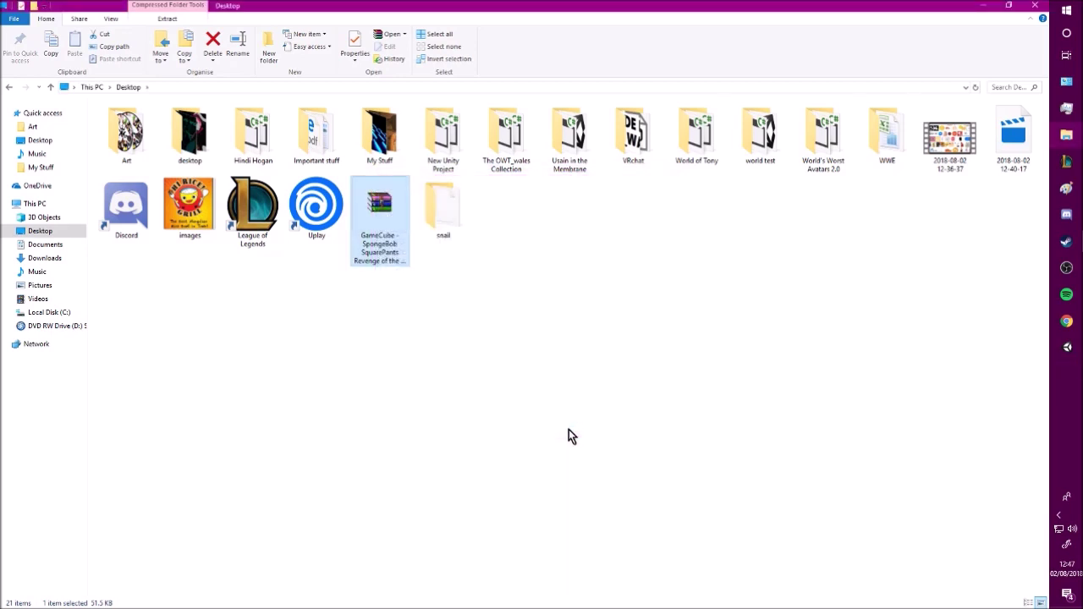
pyautogui.doubleClick(463, 231)
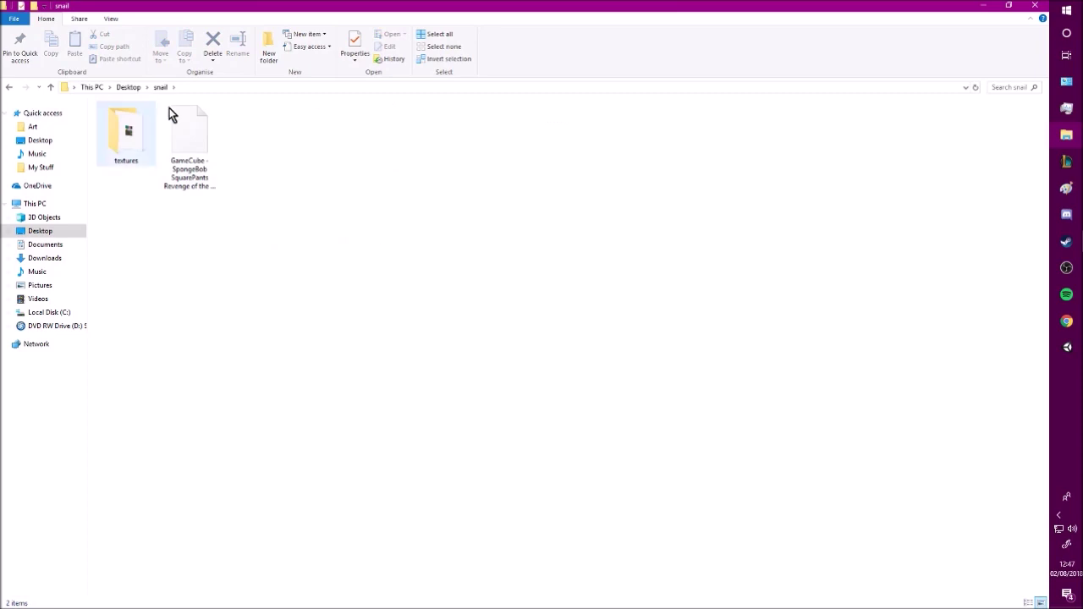
# Import the Desktop snail folder into Unity's Assets
pyautogui.click(1076, 359)
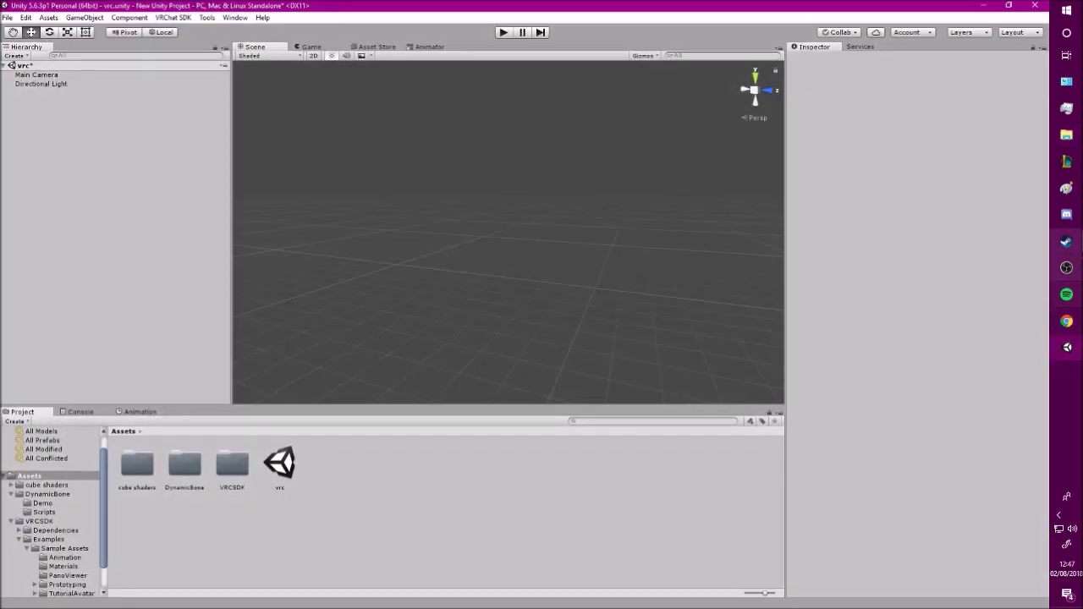
pyautogui.click(1066, 135)
pyautogui.click(1009, 6)
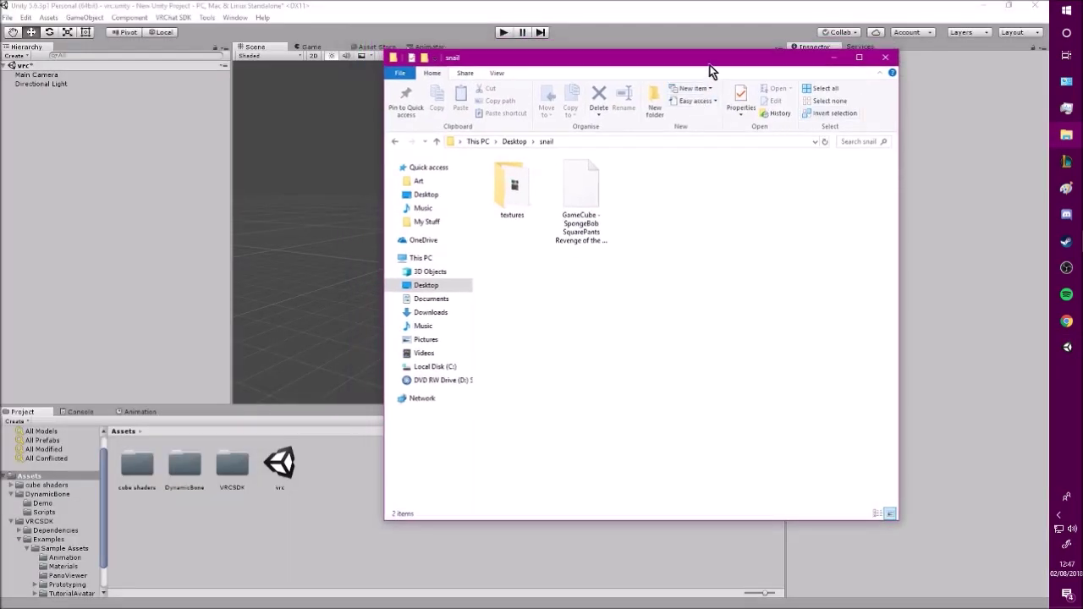
pyautogui.click(448, 136)
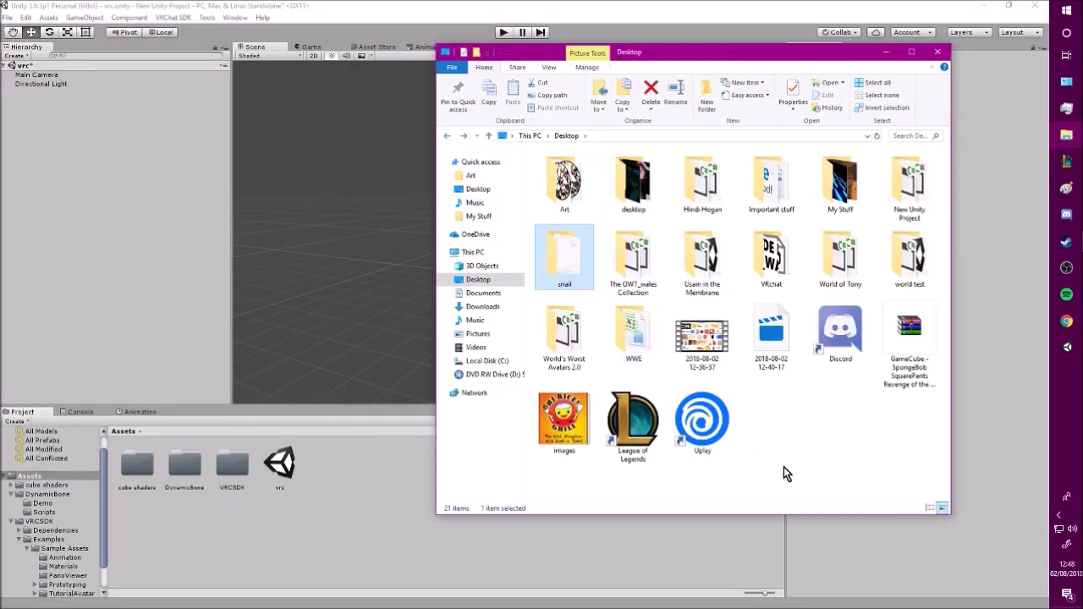
pyautogui.moveTo(379, 374); pyautogui.dragTo(469, 570)
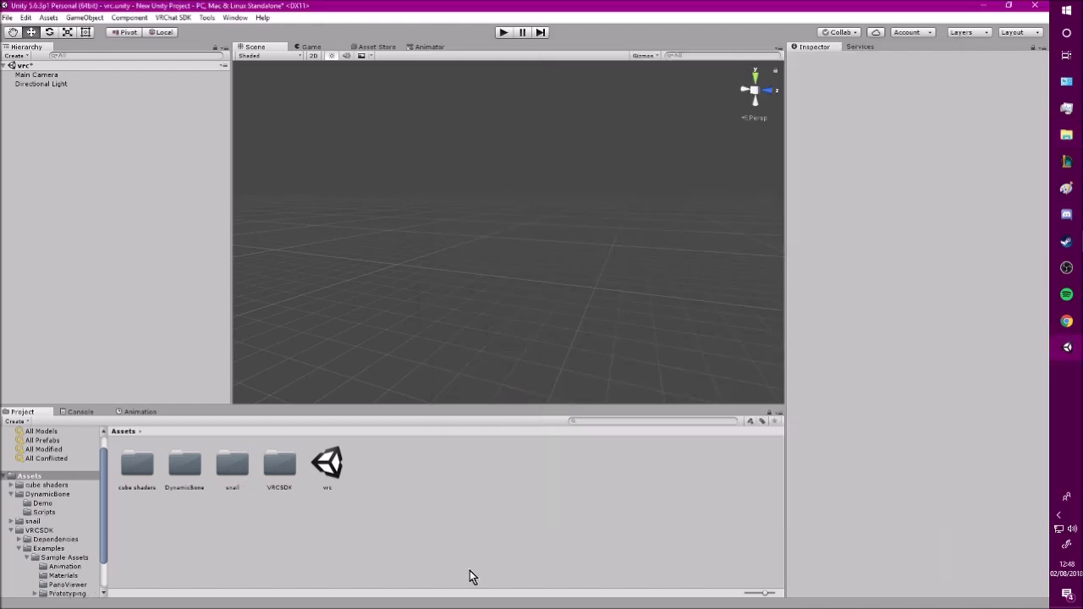
# Place the GameCube model from the snail folder into the scene Hierarchy
pyautogui.doubleClick(213, 479)
pyautogui.moveTo(233, 477); pyautogui.dragTo(101, 198)
pyautogui.scroll(5, 594, 272)
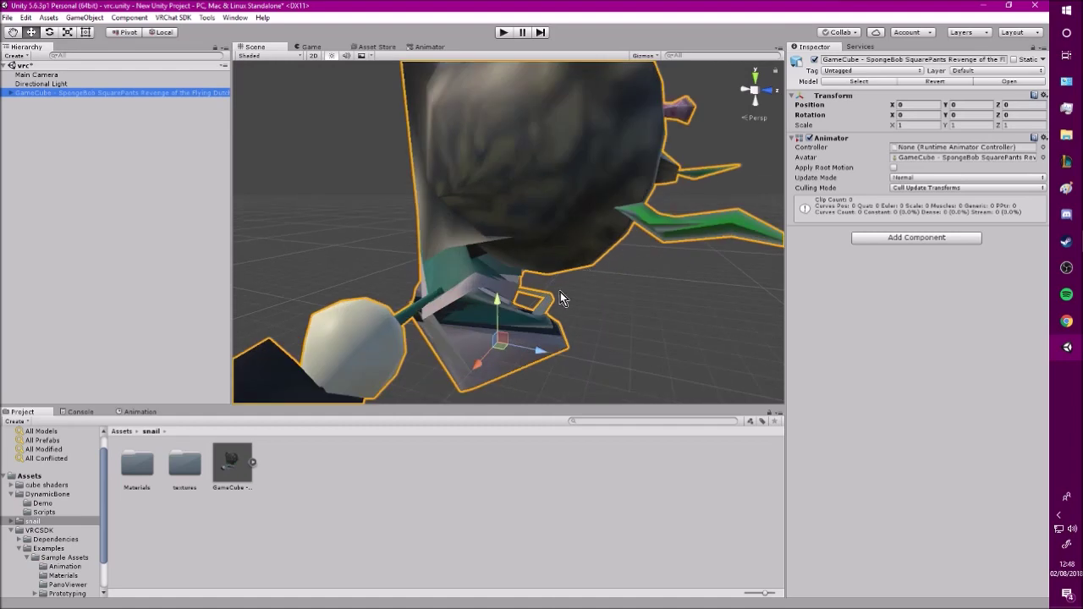
pyautogui.scroll(-3, 592, 296)
pyautogui.scroll(3, 559, 300)
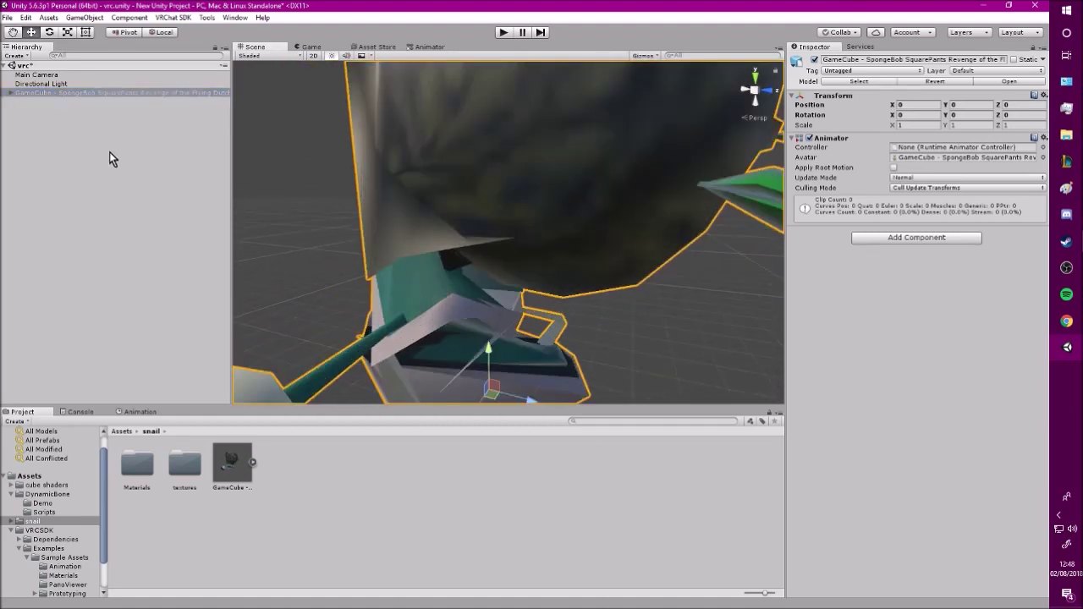
pyautogui.scroll(-3, 267, 224)
pyautogui.click(48, 478)
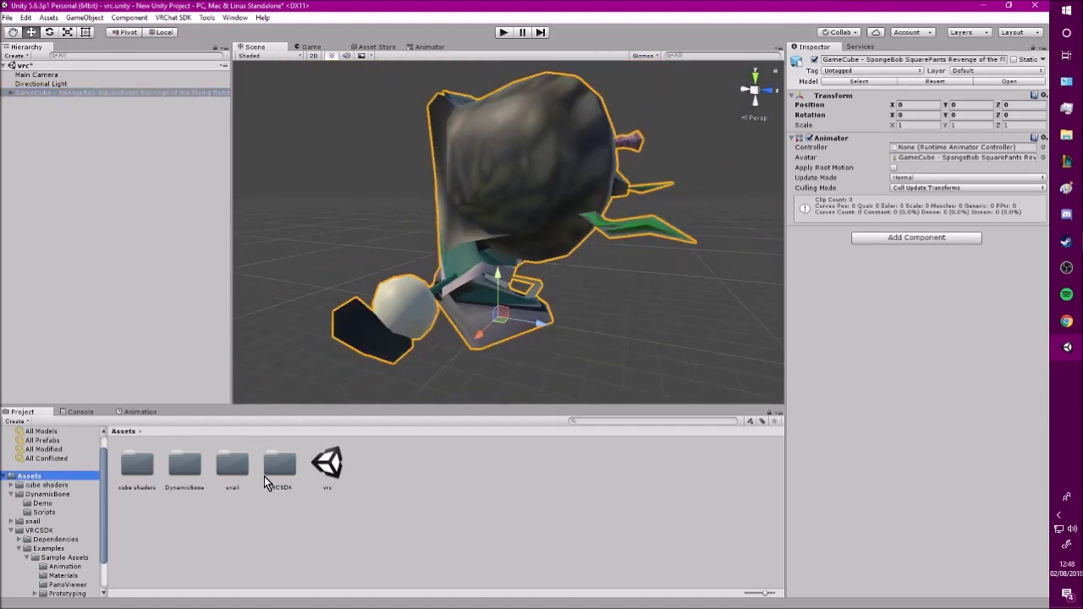
# Add the VRCSDK Examples Example-Avatar scene to compare sizes
pyautogui.doubleClick(283, 468)
pyautogui.doubleClick(187, 471)
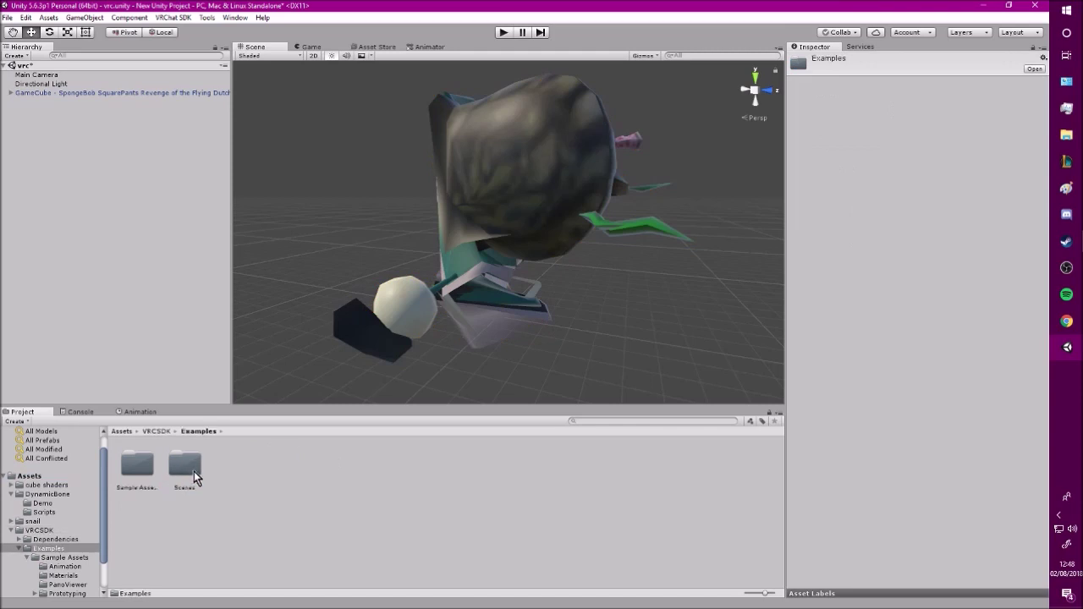
pyautogui.doubleClick(185, 467)
pyautogui.moveTo(186, 466); pyautogui.dragTo(367, 291)
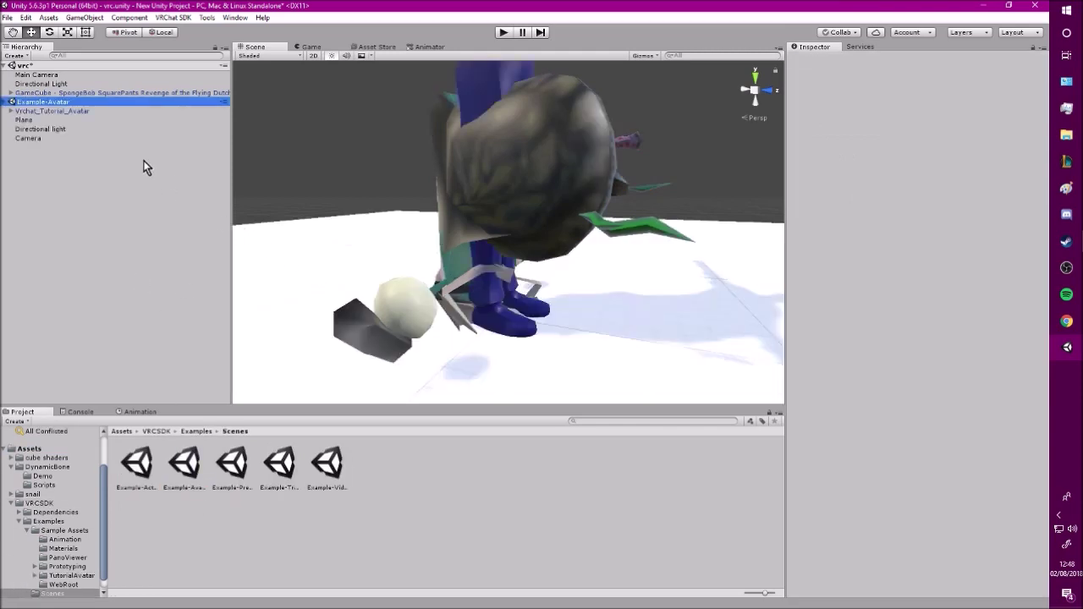
pyautogui.moveTo(380, 220); pyautogui.dragTo(584, 296, button='right')
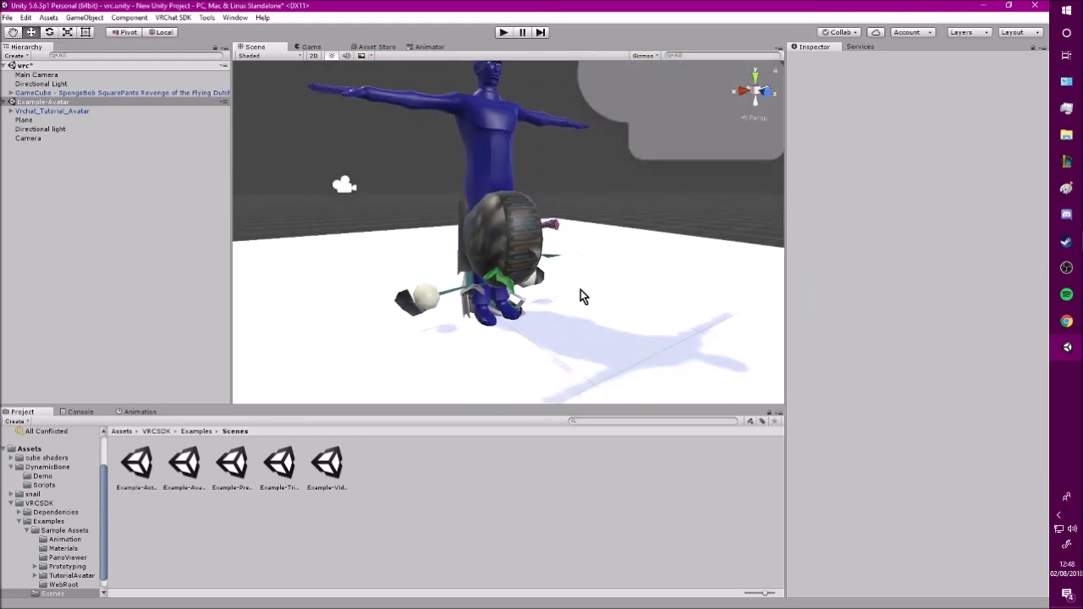
# Scale the GameCube snail model to 1.5 on X, Y and Z
pyautogui.click(85, 92)
pyautogui.click(963, 124)
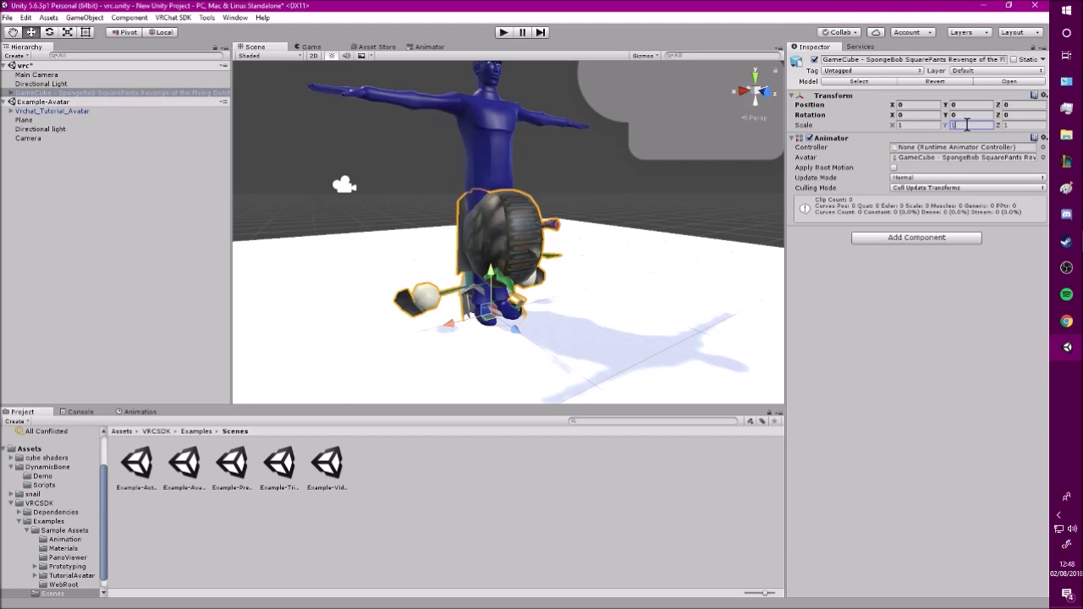
pyautogui.write('1.5')
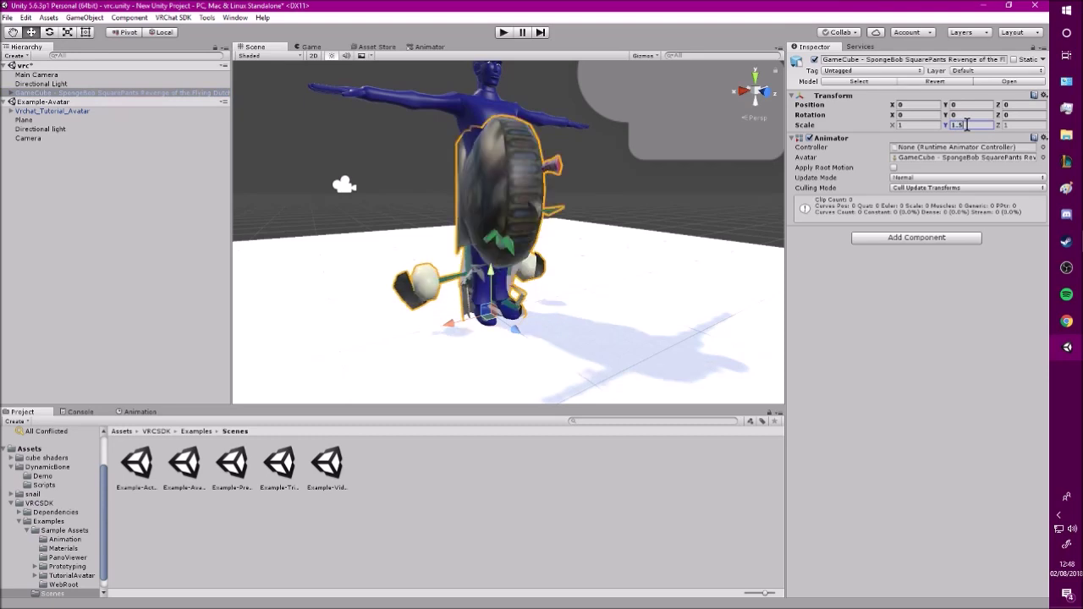
pyautogui.press('Return')
pyautogui.click(915, 123)
pyautogui.write('1.5')
pyautogui.press('Tab')
pyautogui.press('Tab')
pyautogui.write('1.5')
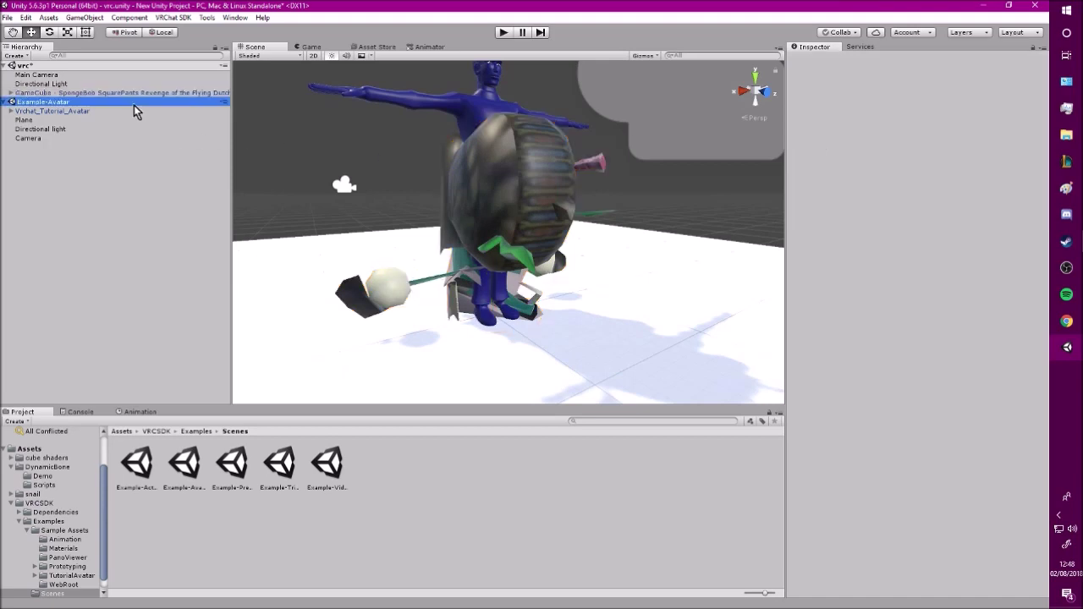
# Remove the Example-Avatar scene from the Hierarchy
pyautogui.rightClick(134, 105)
pyautogui.click(192, 180)
pyautogui.keyDown('alt'); pyautogui.moveTo(513, 270); pyautogui.dragTo(439, 227); pyautogui.keyUp('alt')
# Set the snail's 'unamed' mesh material shader to Mobile > Bumped Diffuse
pyautogui.click(8, 93)
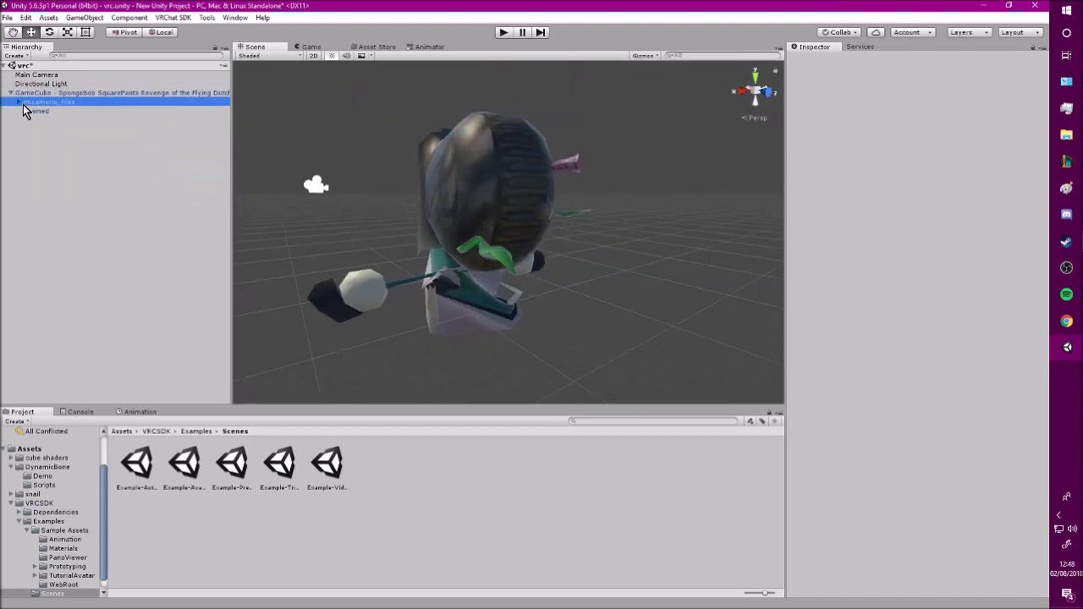
pyautogui.click(29, 111)
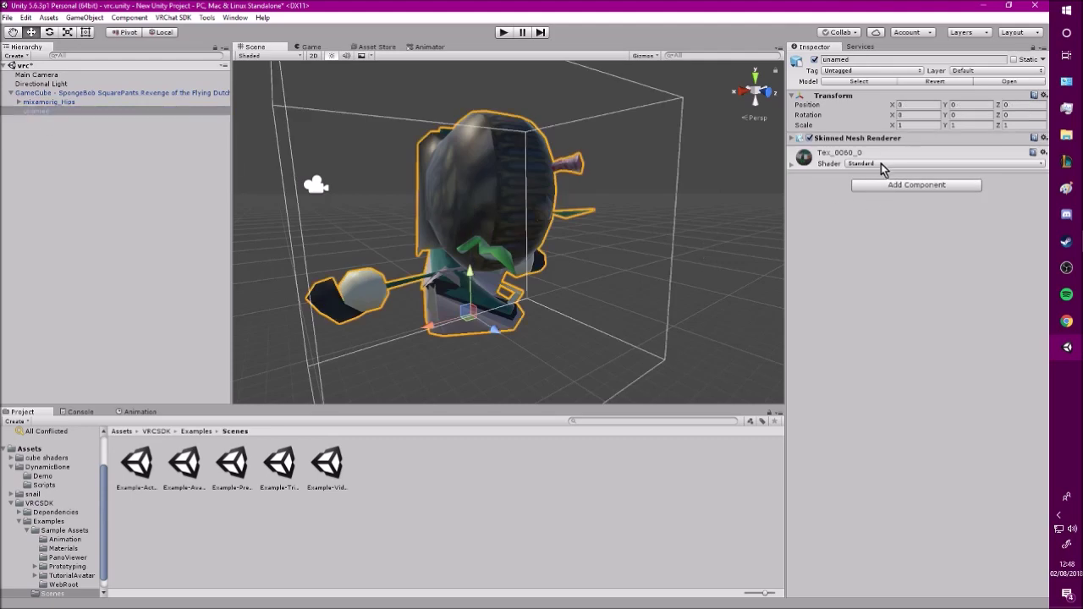
pyautogui.click(882, 165)
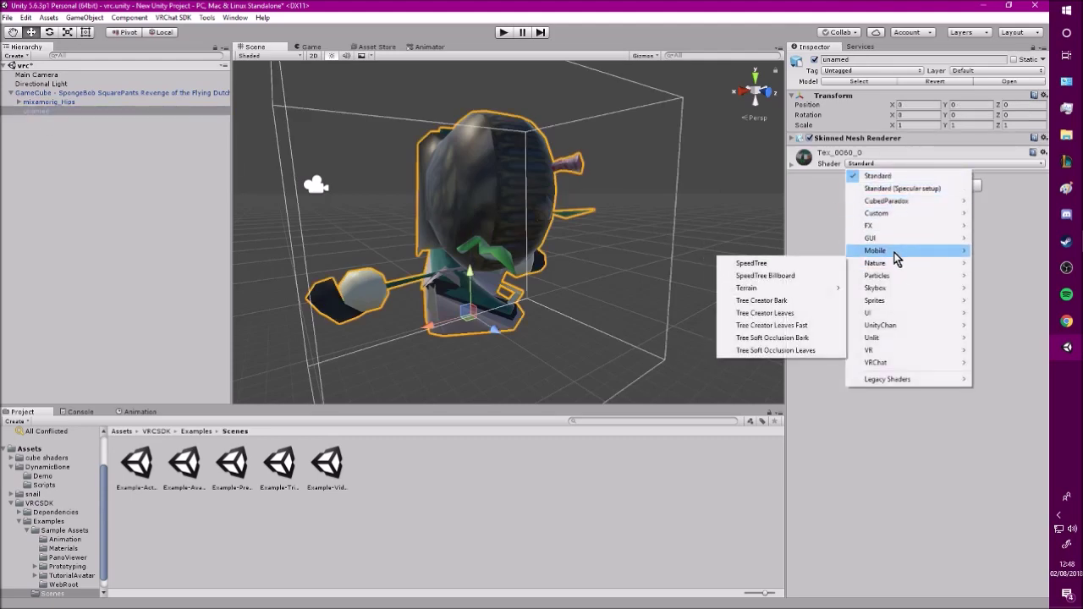
pyautogui.moveTo(897, 254)
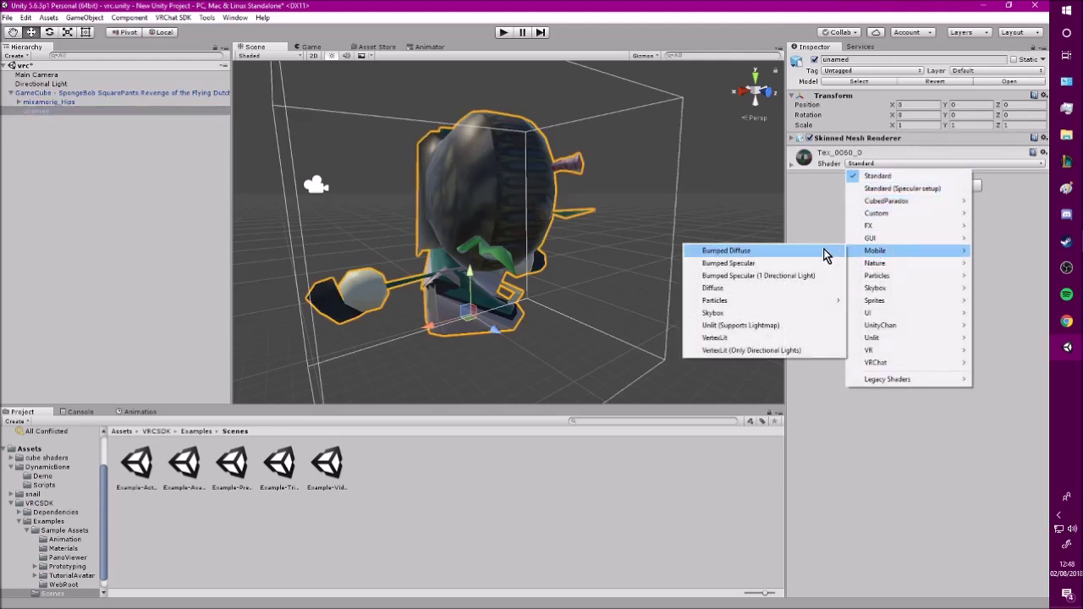
pyautogui.click(741, 252)
# Orbit and zoom around the shaded snail, then select and frame the GameCube model
pyautogui.click(737, 256)
pyautogui.keyDown('alt'); pyautogui.moveTo(737, 256); pyautogui.dragTo(640, 278); pyautogui.keyUp('alt')
pyautogui.scroll(5, 669, 242)
pyautogui.scroll(-5, 617, 267)
pyautogui.keyDown('alt'); pyautogui.moveTo(593, 254); pyautogui.dragTo(545, 257); pyautogui.keyUp('alt')
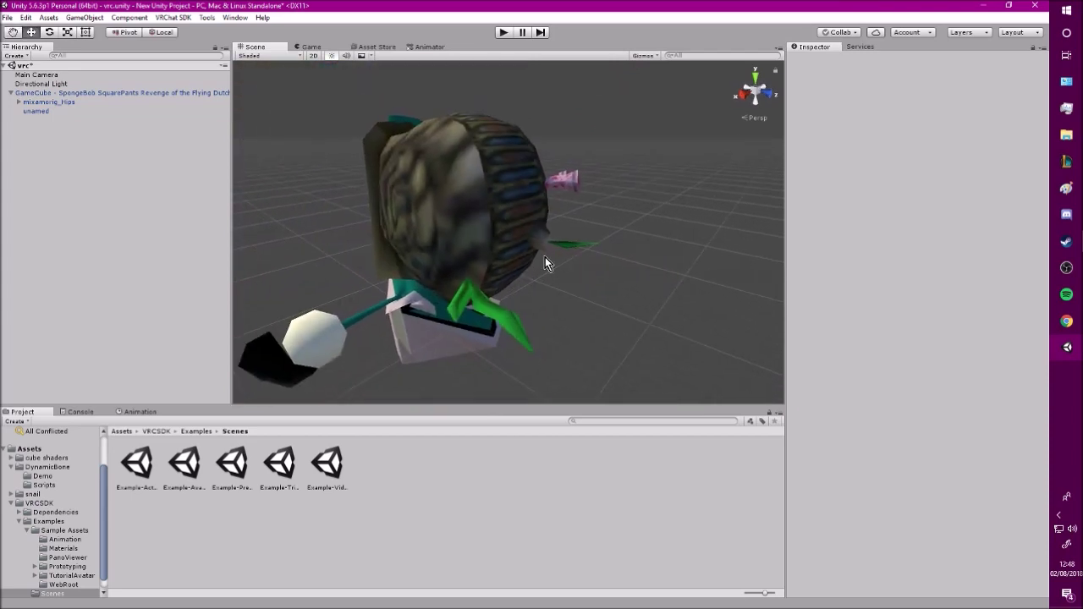
pyautogui.doubleClick(65, 94)
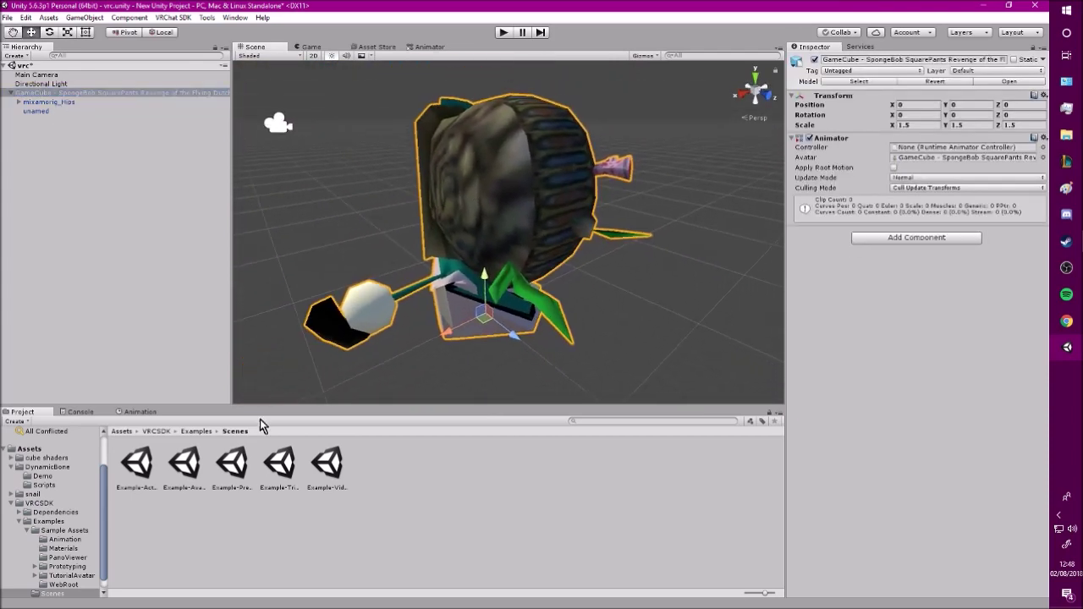
pyautogui.click(29, 450)
# Set the GameCube rig's Animation Type to Humanoid and open Configure, saving and applying
pyautogui.click(857, 81)
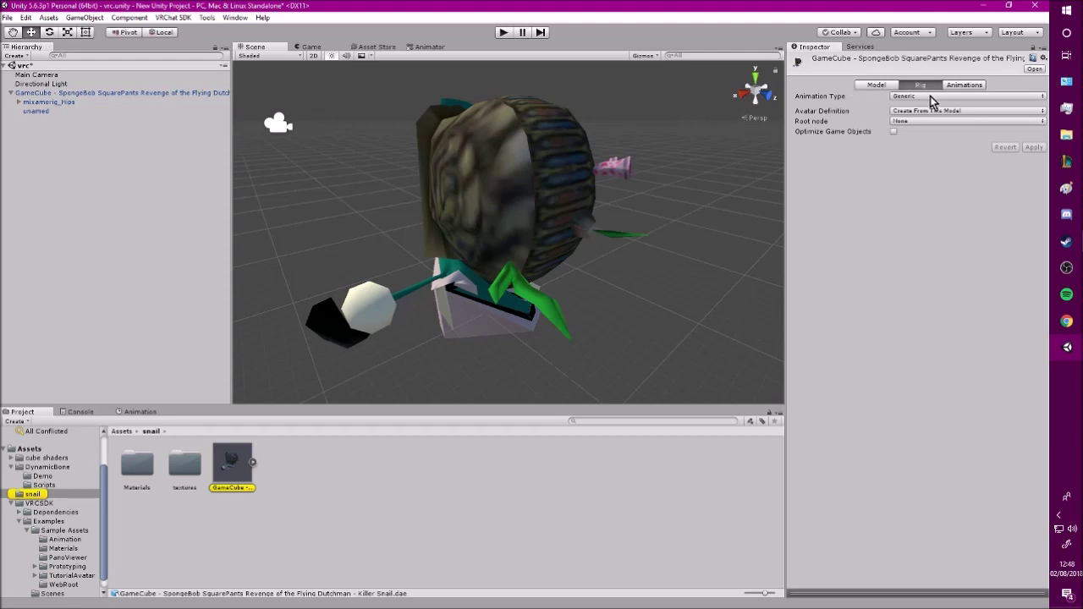
pyautogui.click(931, 97)
pyautogui.click(948, 149)
pyautogui.click(1024, 134)
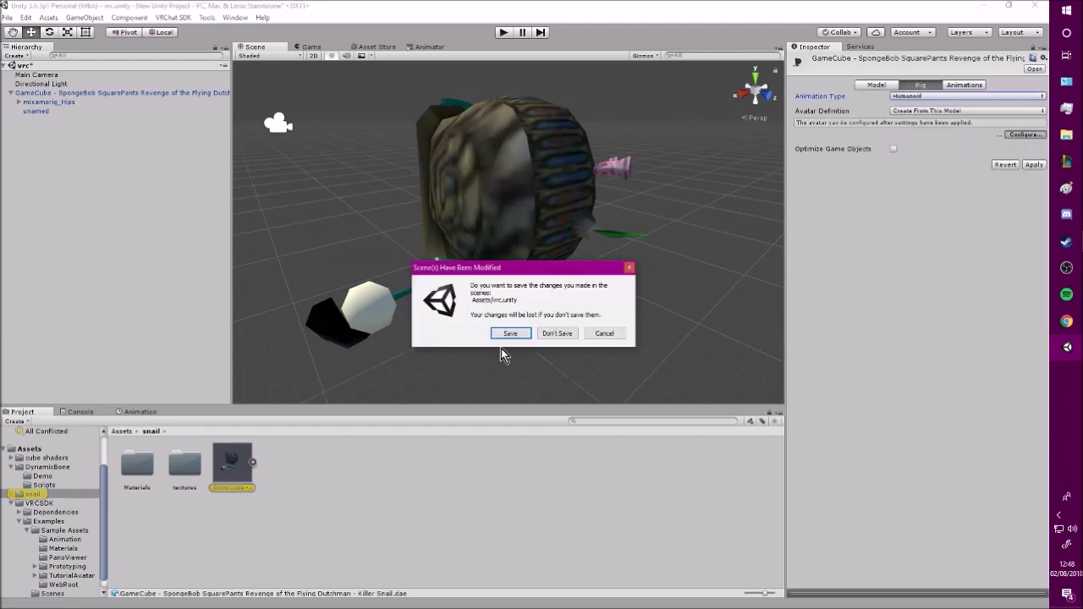
pyautogui.click(499, 334)
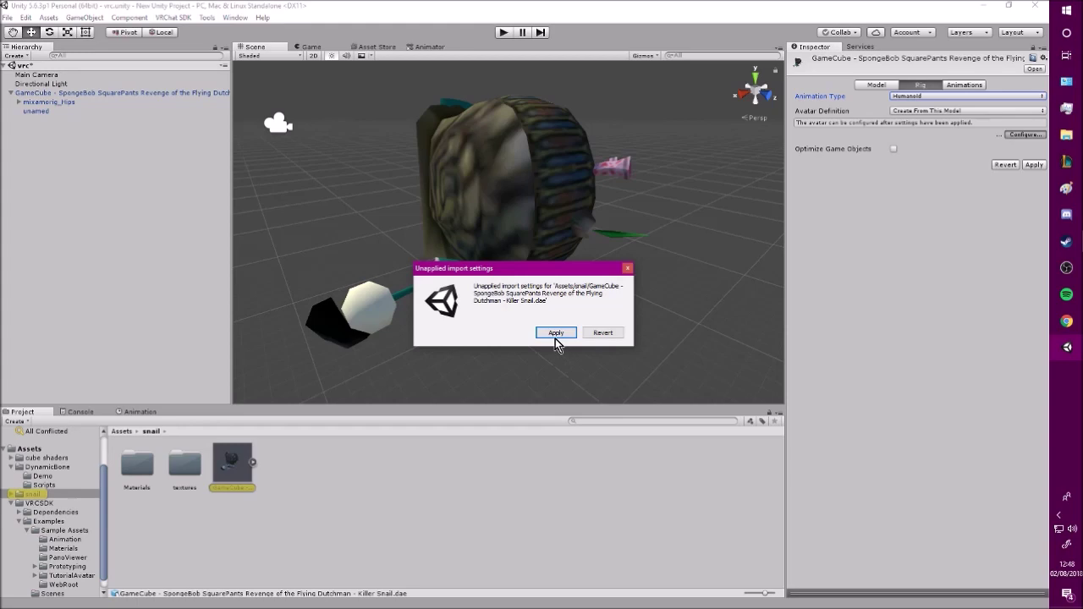
pyautogui.click(555, 336)
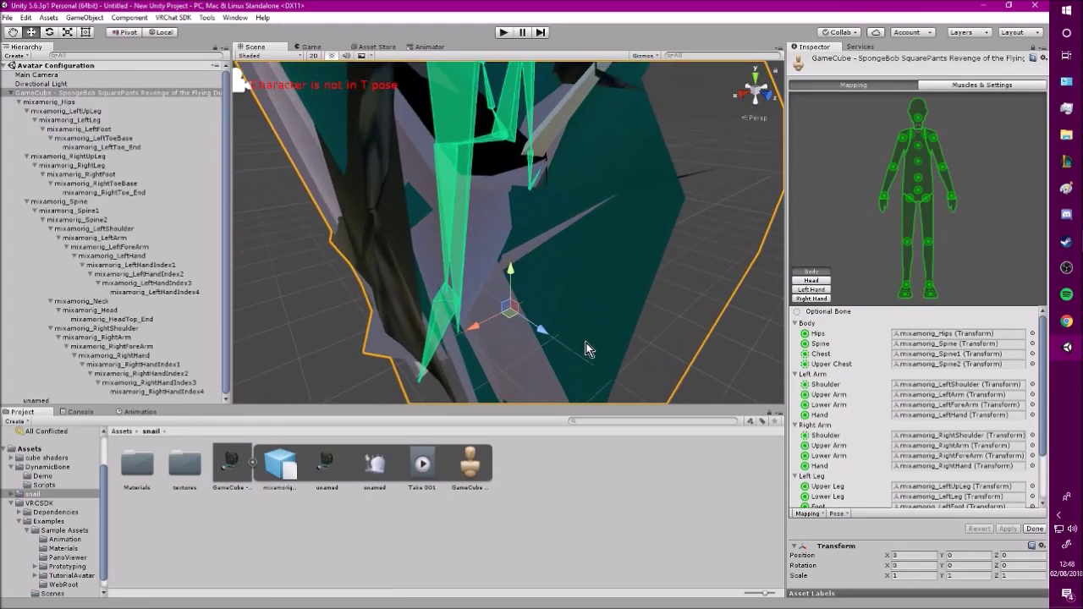
# Enforce a T-pose on the snail avatar
pyautogui.scroll(5, 590, 349)
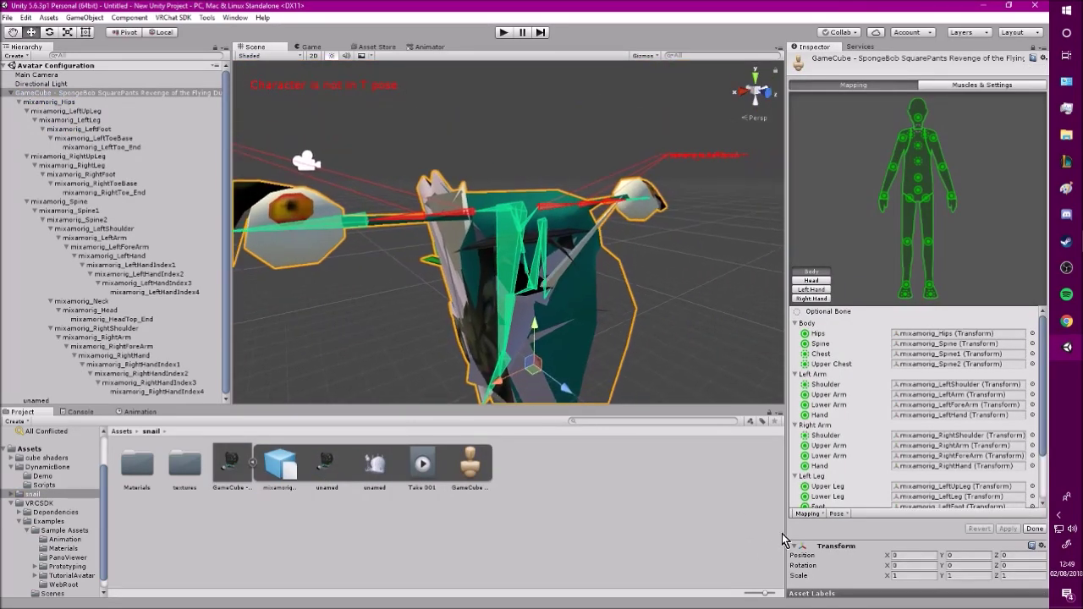
pyautogui.click(808, 514)
pyautogui.click(842, 514)
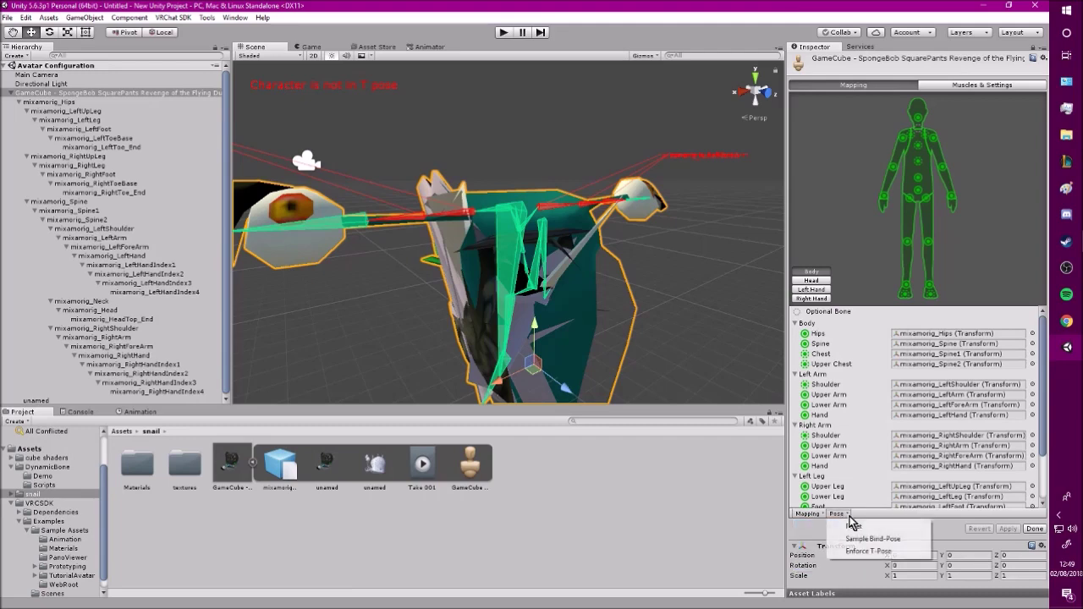
pyautogui.click(869, 551)
# Clear the left and right Toes and Upper Chest bone mappings
pyautogui.scroll(3, 592, 333)
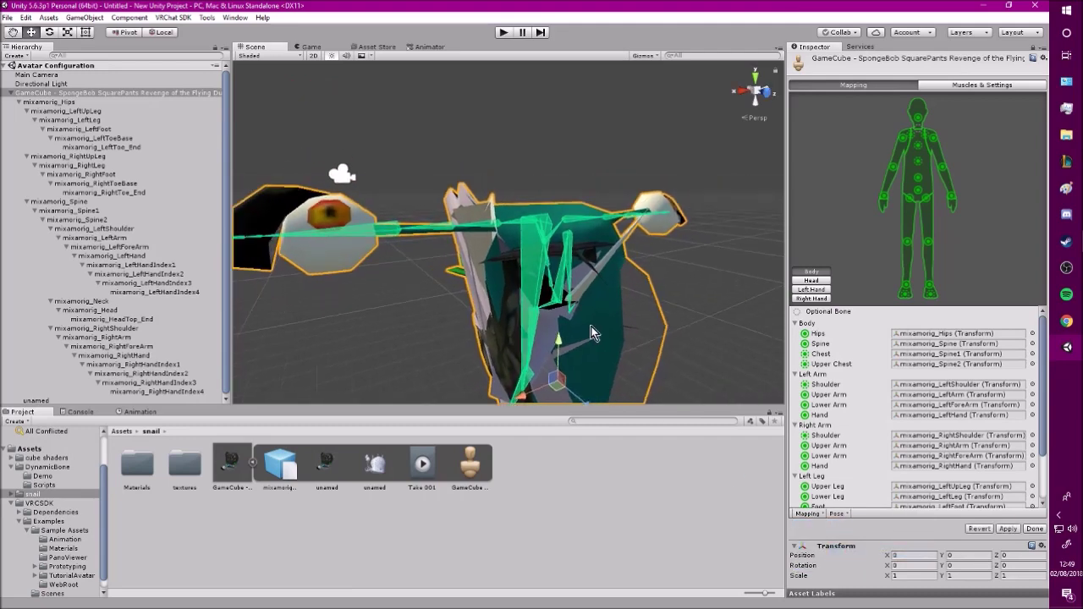
pyautogui.scroll(-3, 802, 407)
pyautogui.click(814, 503)
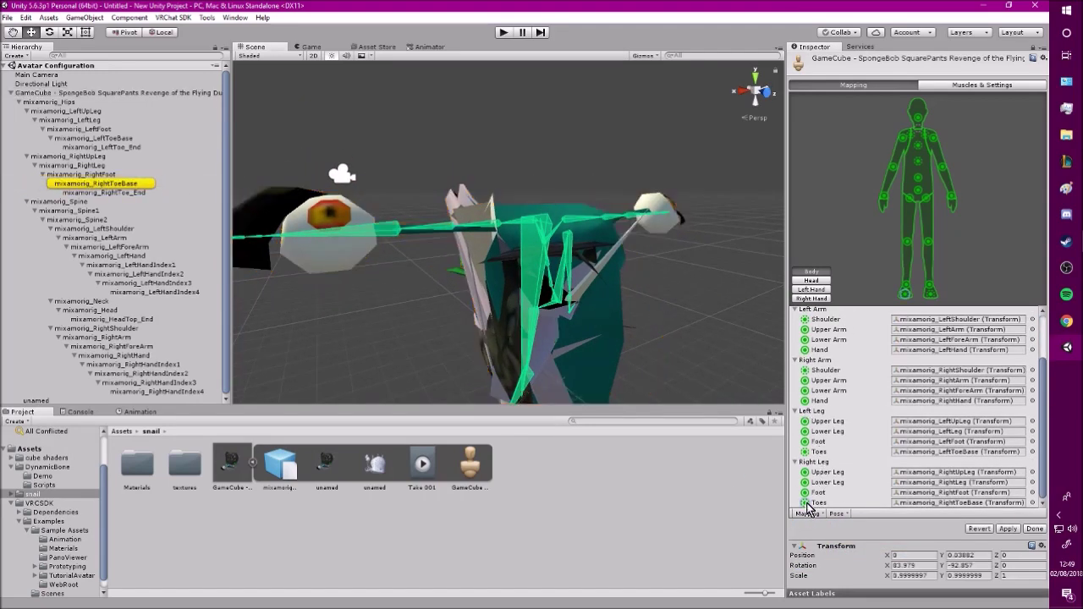
pyautogui.press('Delete')
pyautogui.click(820, 498)
pyautogui.press('Delete')
pyautogui.click(817, 364)
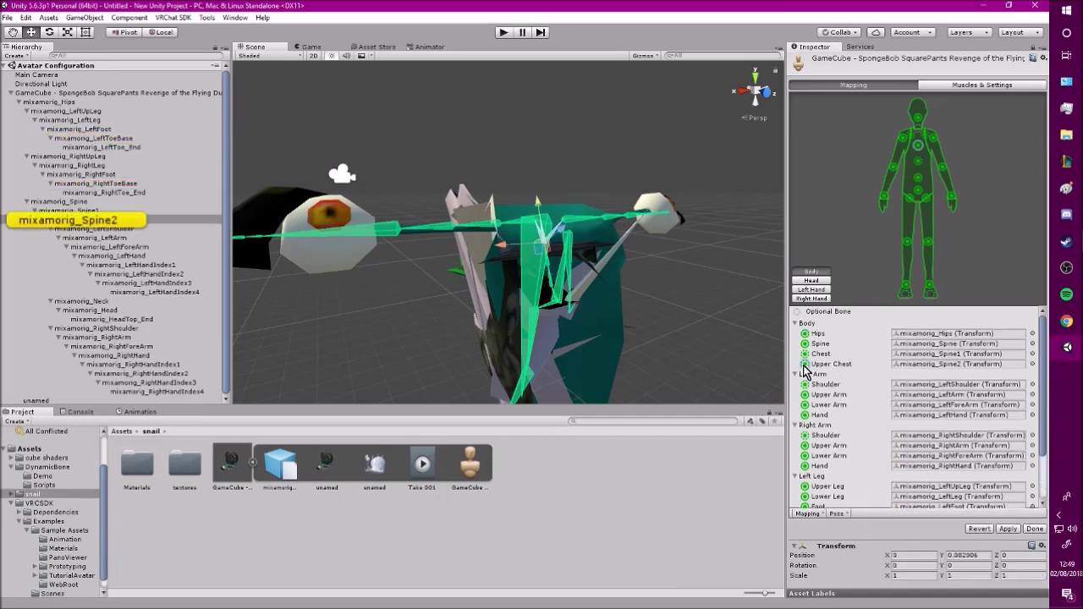
pyautogui.press('Delete')
pyautogui.click(821, 282)
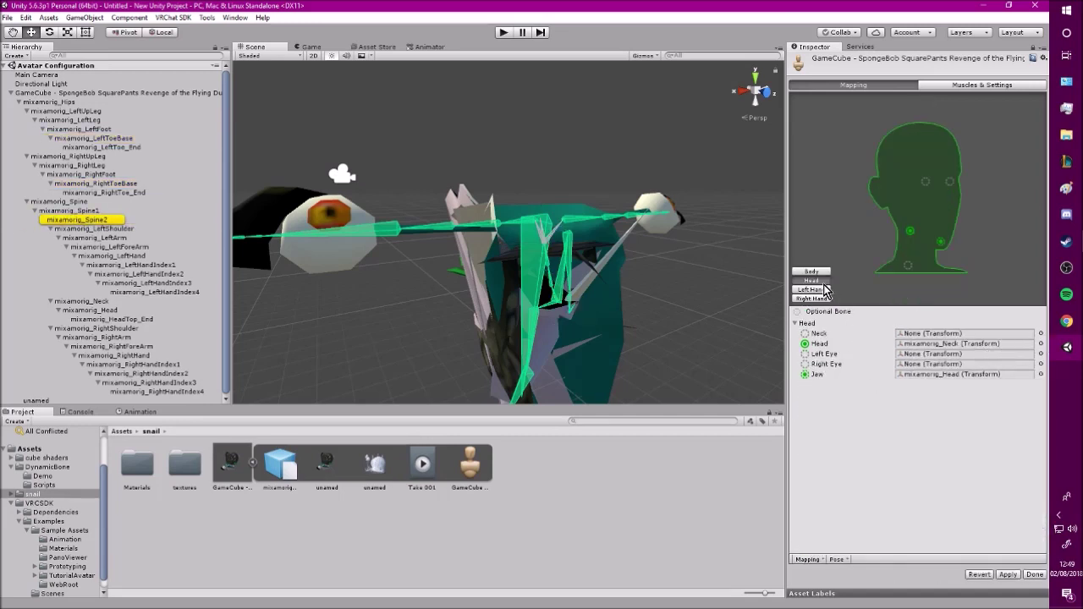
# Clear the Jaw mapping and empty the wrongly mapped Head and Neck slots
pyautogui.click(805, 375)
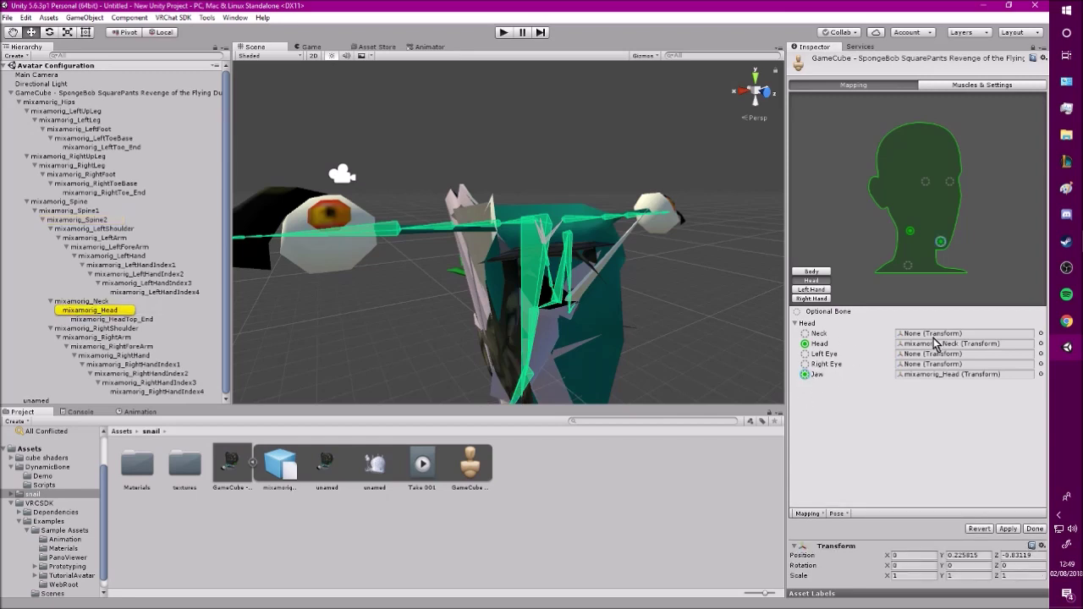
pyautogui.press('Delete')
pyautogui.click(1041, 334)
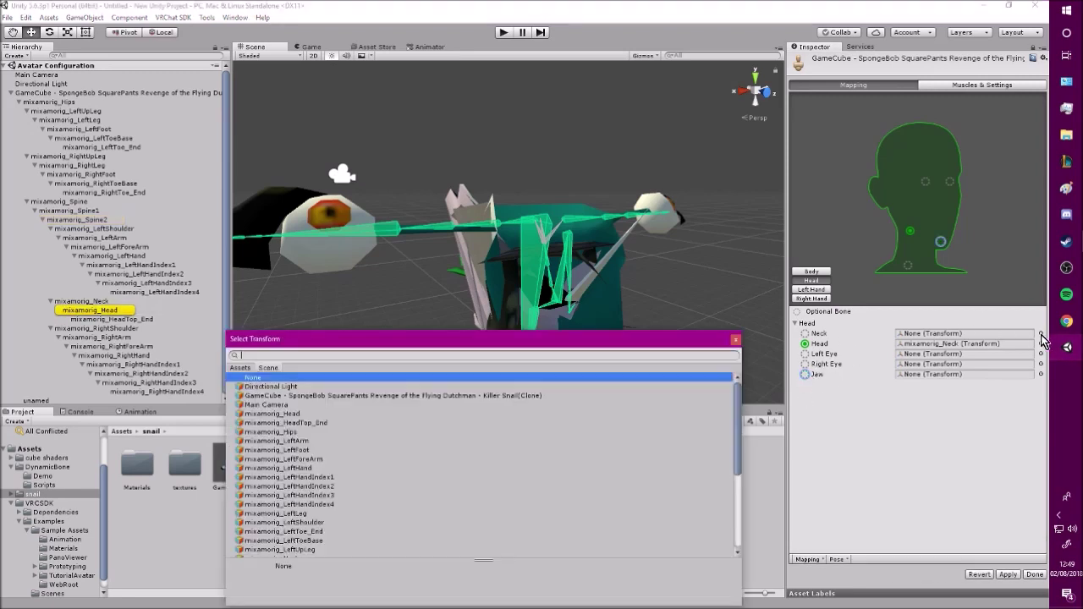
pyautogui.click(297, 413)
pyautogui.click(736, 339)
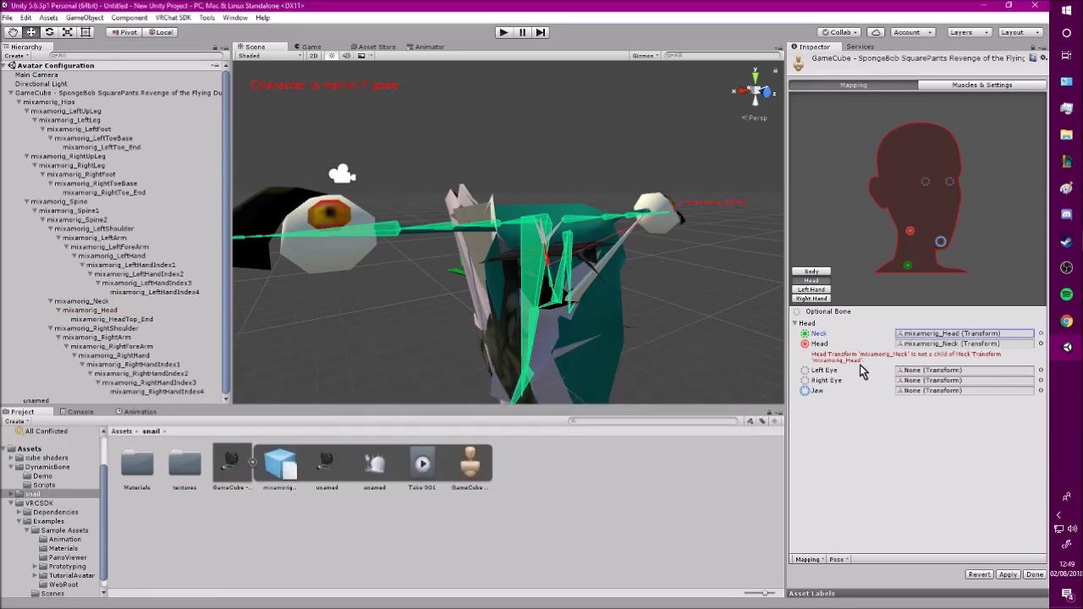
pyautogui.click(805, 345)
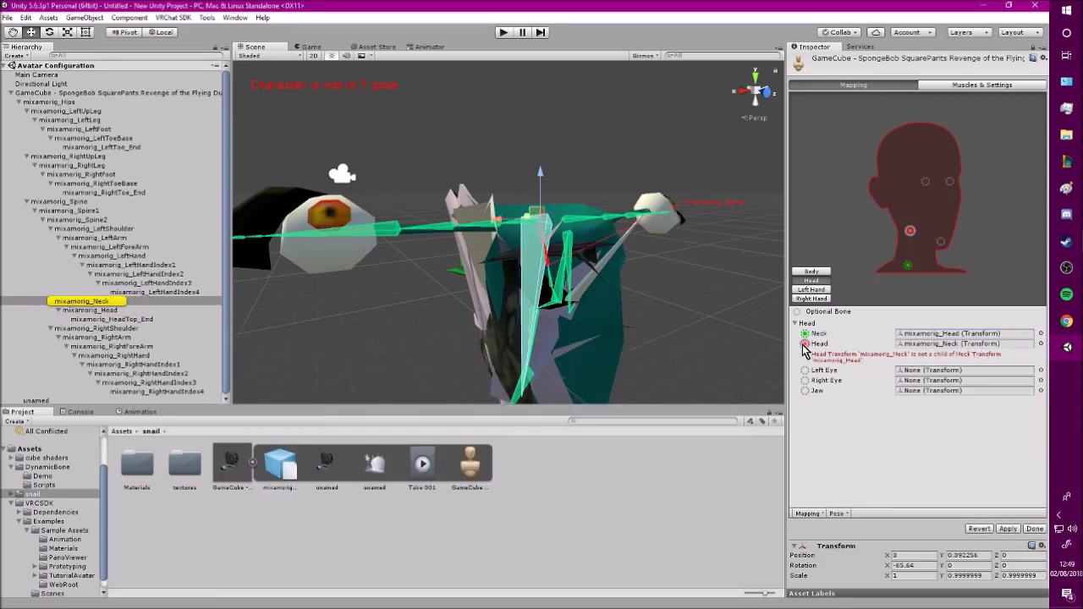
pyautogui.press('Delete')
pyautogui.click(806, 336)
pyautogui.press('Delete')
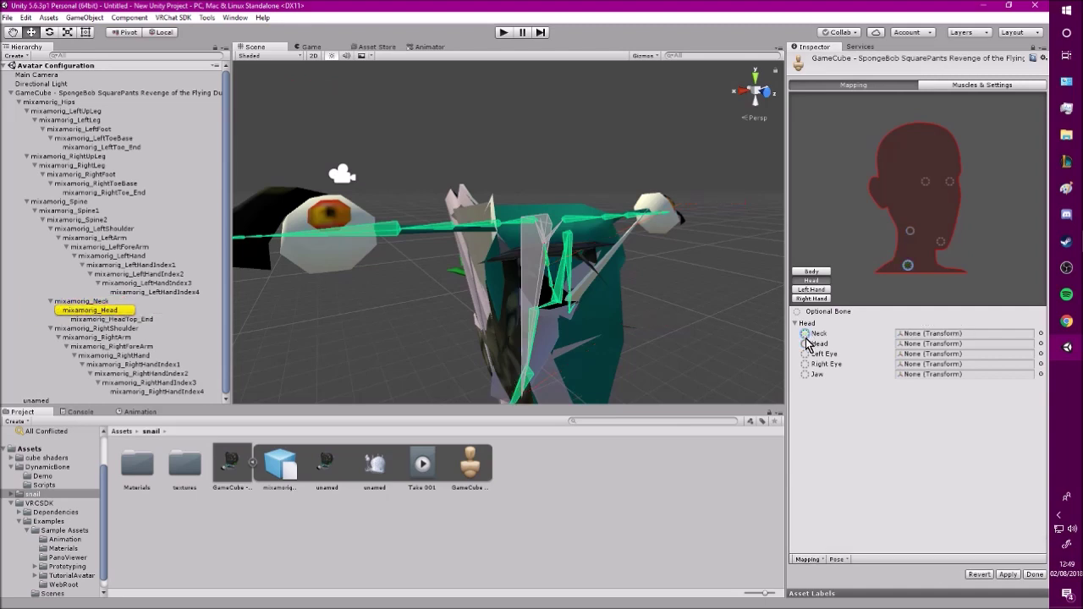
# Assign mixamorig_Head to Head and mixamorig_Neck to Neck, then enforce T-pose
pyautogui.click(1042, 344)
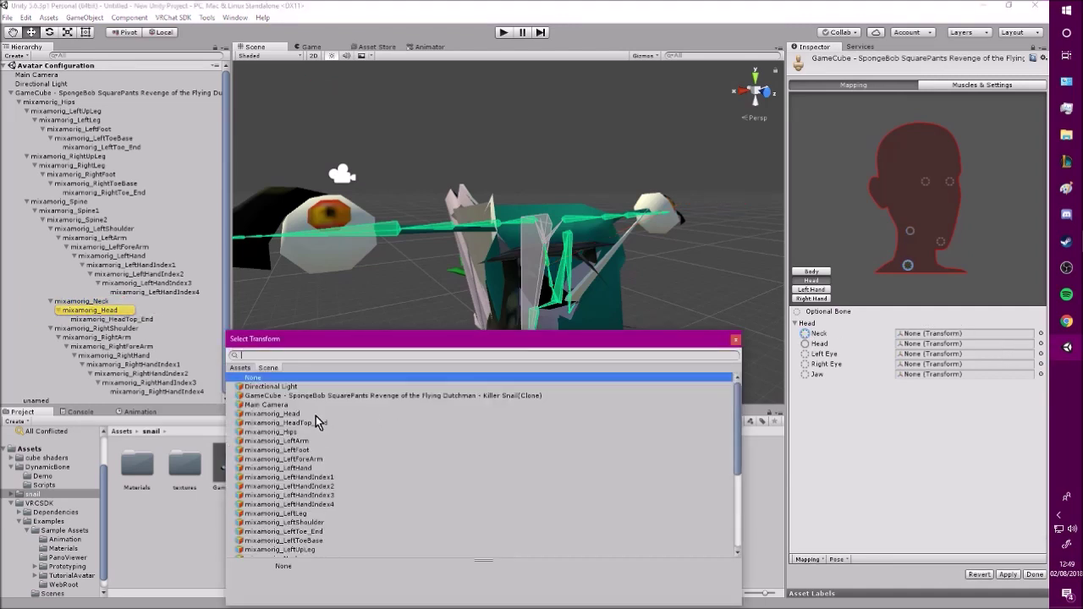
pyautogui.scroll(-5, 328, 520)
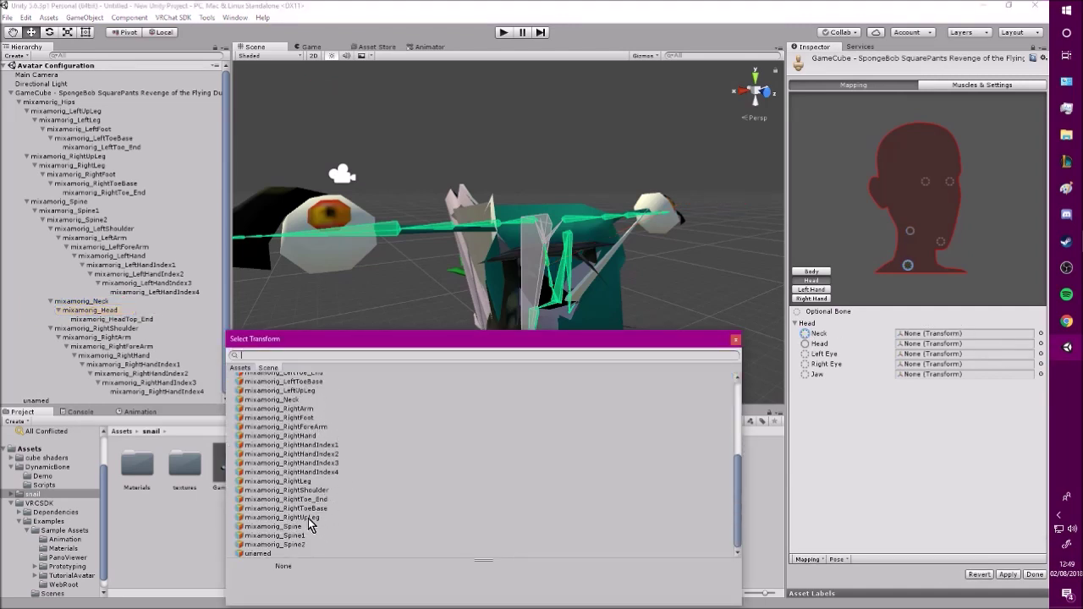
pyautogui.click(304, 399)
pyautogui.scroll(5, 418, 466)
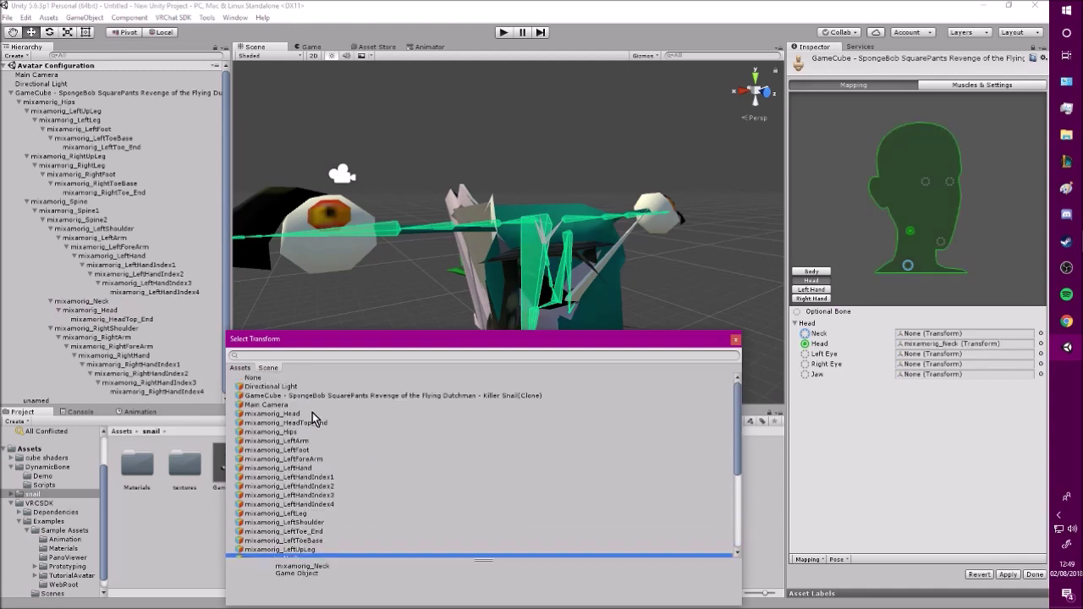
pyautogui.click(313, 413)
pyautogui.click(1041, 334)
pyautogui.scroll(-5, 333, 452)
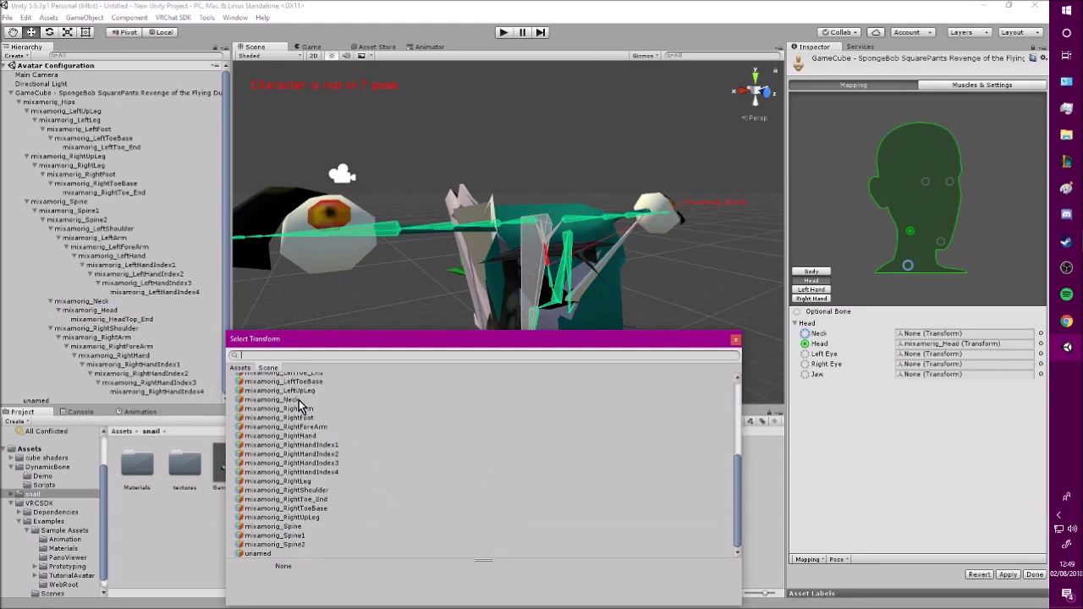
pyautogui.click(620, 398)
pyautogui.click(736, 340)
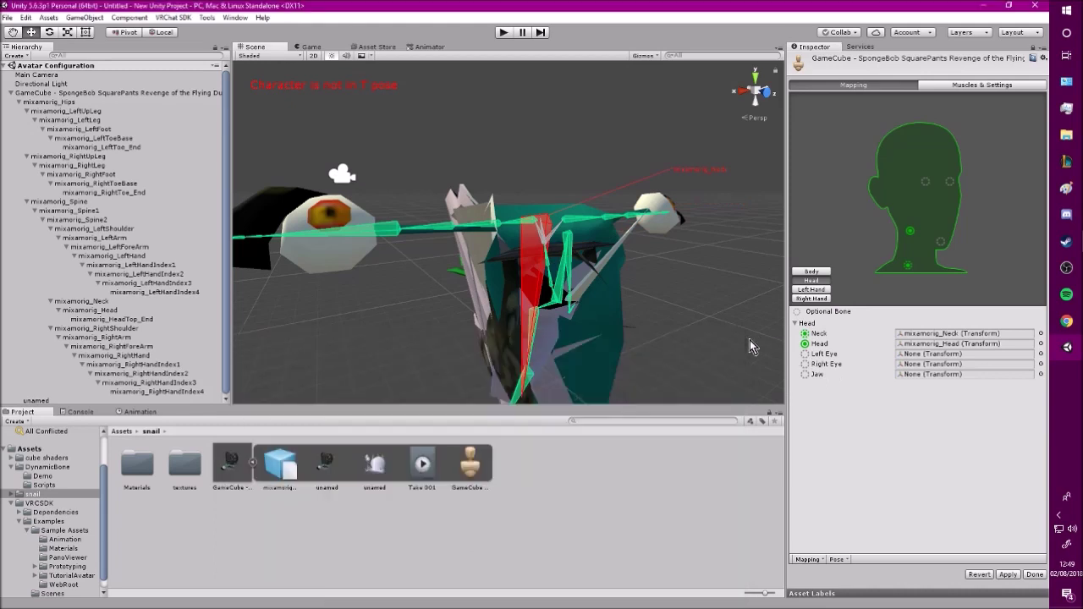
pyautogui.click(839, 560)
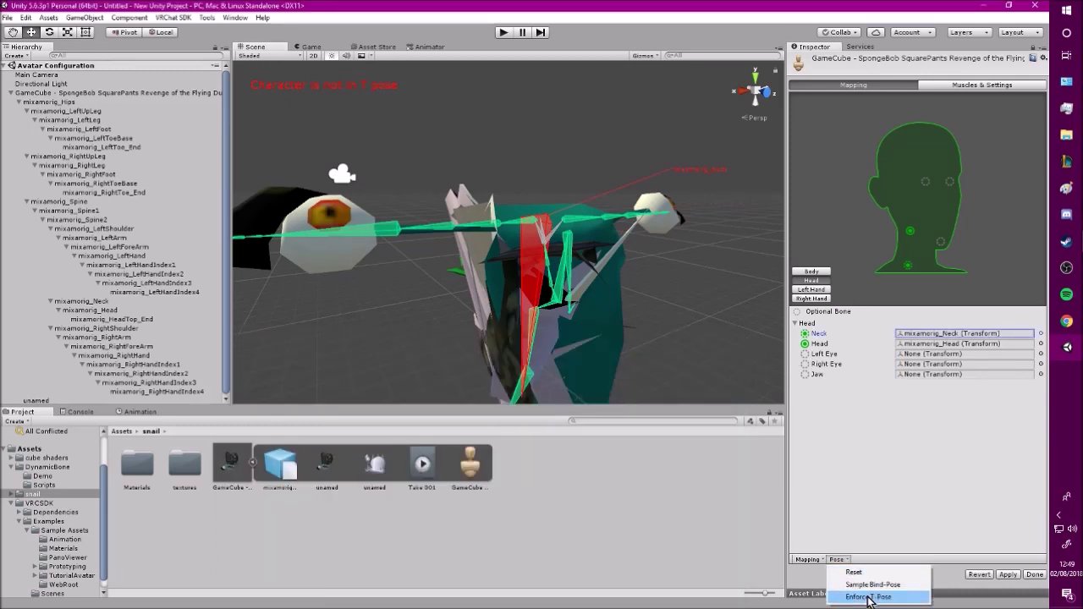
pyautogui.click(868, 597)
# In Left Hand mapping, clear the index slots and assign mixamorig_LeftHandIndex1 to Thumb Proximal
pyautogui.click(811, 289)
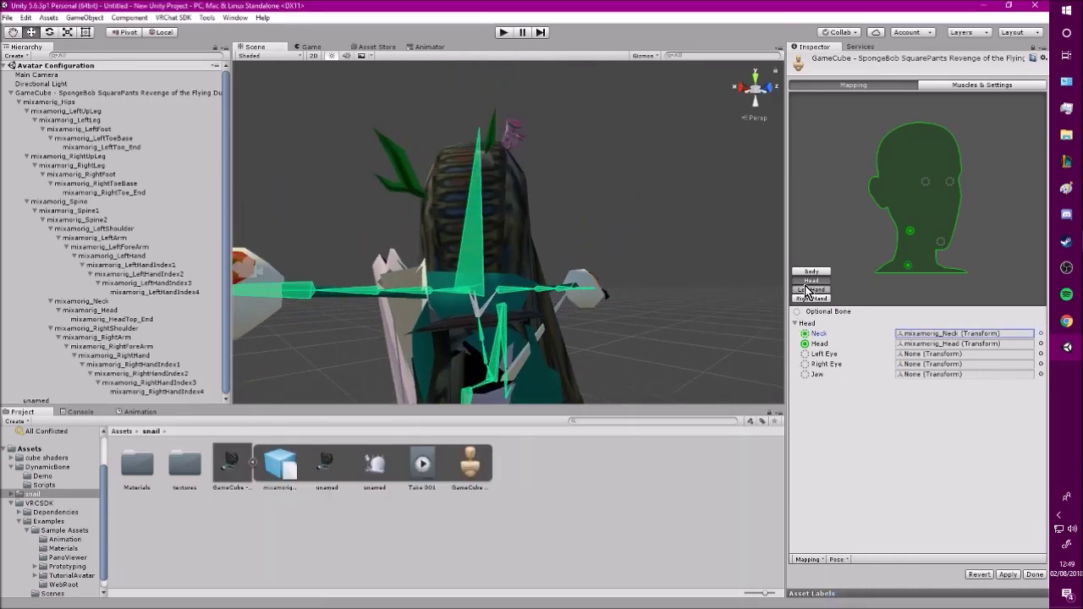
pyautogui.click(804, 364)
pyautogui.click(805, 384)
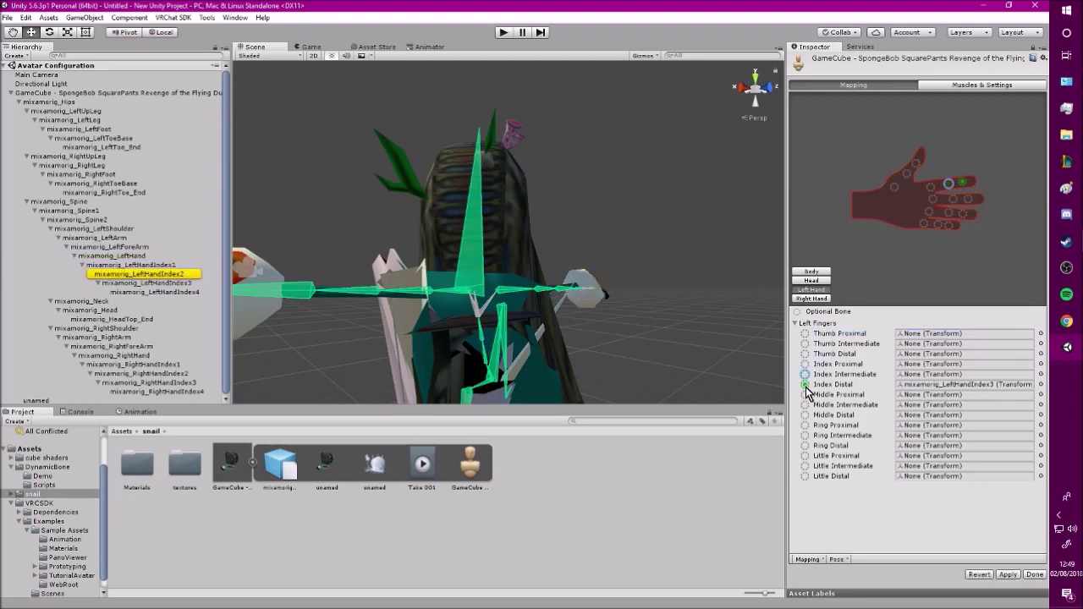
pyautogui.press('Delete')
pyautogui.click(1041, 334)
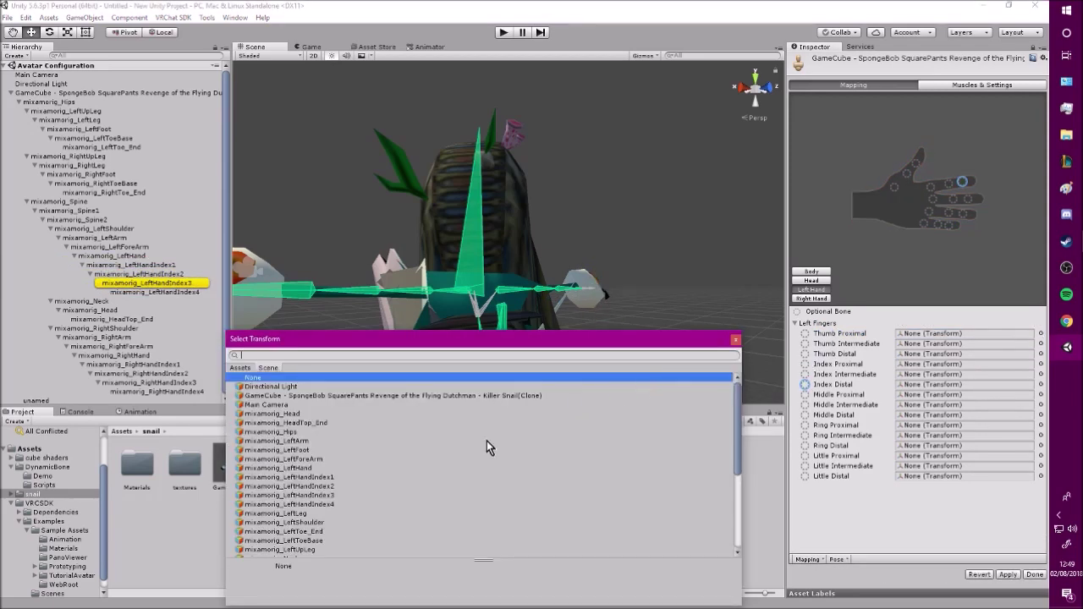
pyautogui.click(362, 477)
# Assign mixamorig_LeftHandIndex2, 3 and 4 to Index, Middle and Ring Proximal
pyautogui.click(1039, 370)
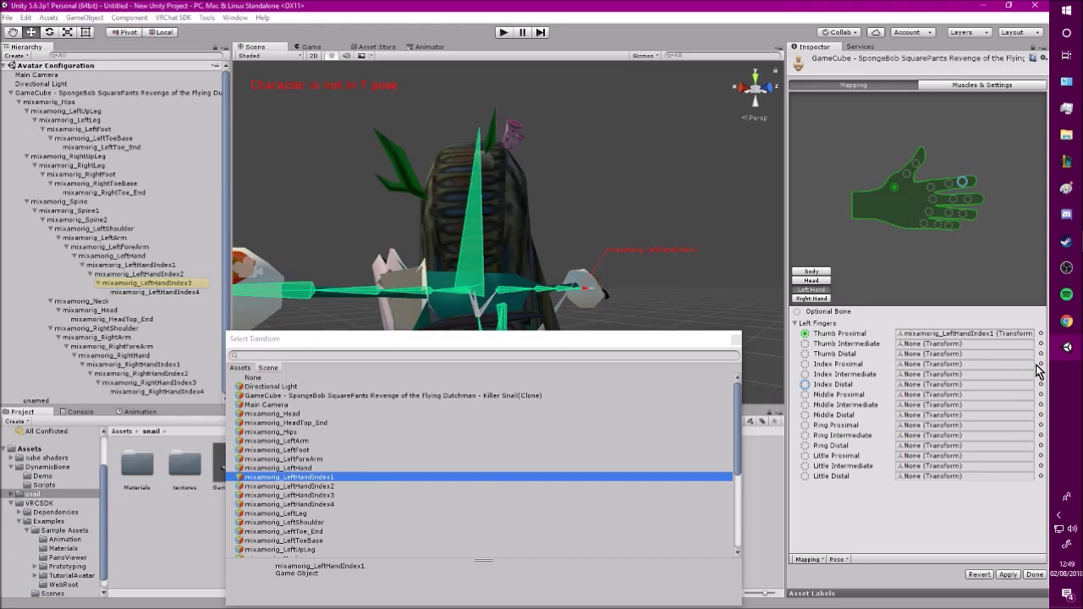
pyautogui.click(1041, 366)
pyautogui.click(507, 487)
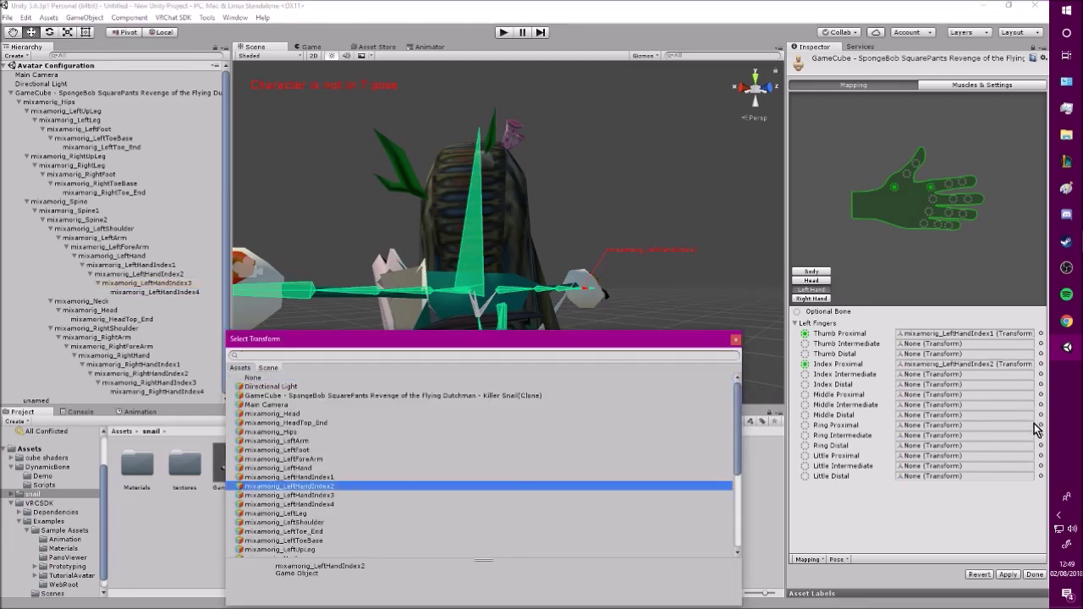
pyautogui.click(1041, 394)
pyautogui.click(652, 495)
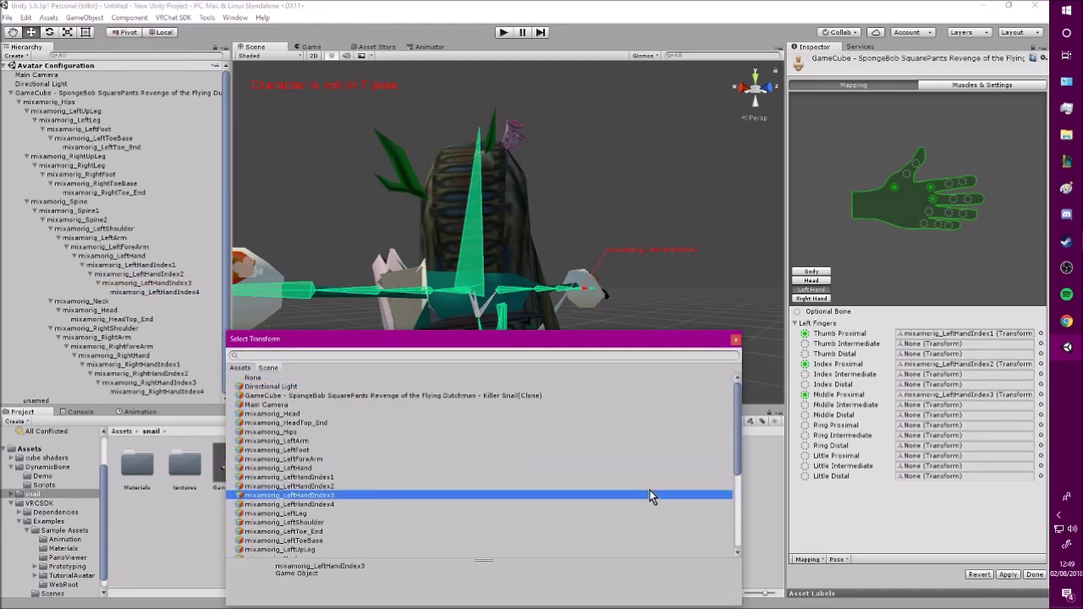
pyautogui.click(1041, 425)
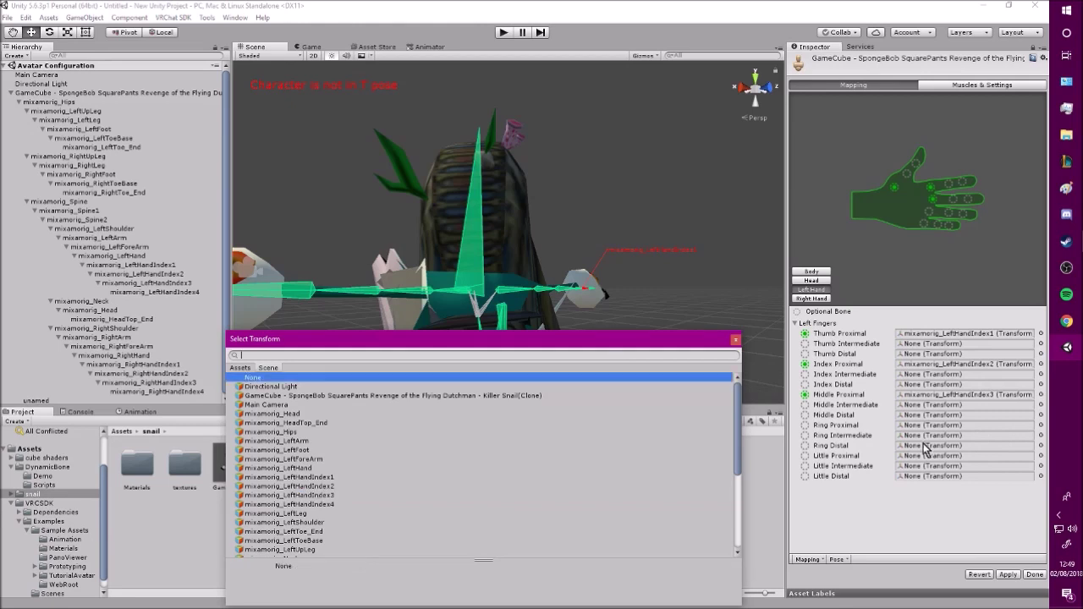
pyautogui.click(337, 505)
pyautogui.click(735, 340)
# Clear the right hand's Index Proximal, Intermediate and Distal mappings
pyautogui.click(812, 299)
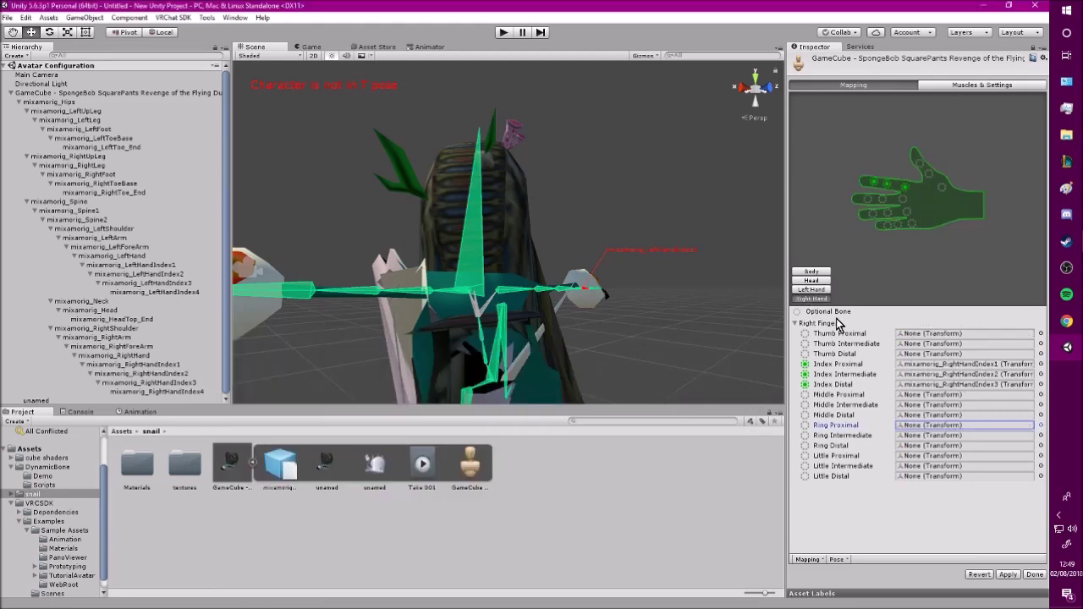
pyautogui.click(805, 364)
pyautogui.press('Delete')
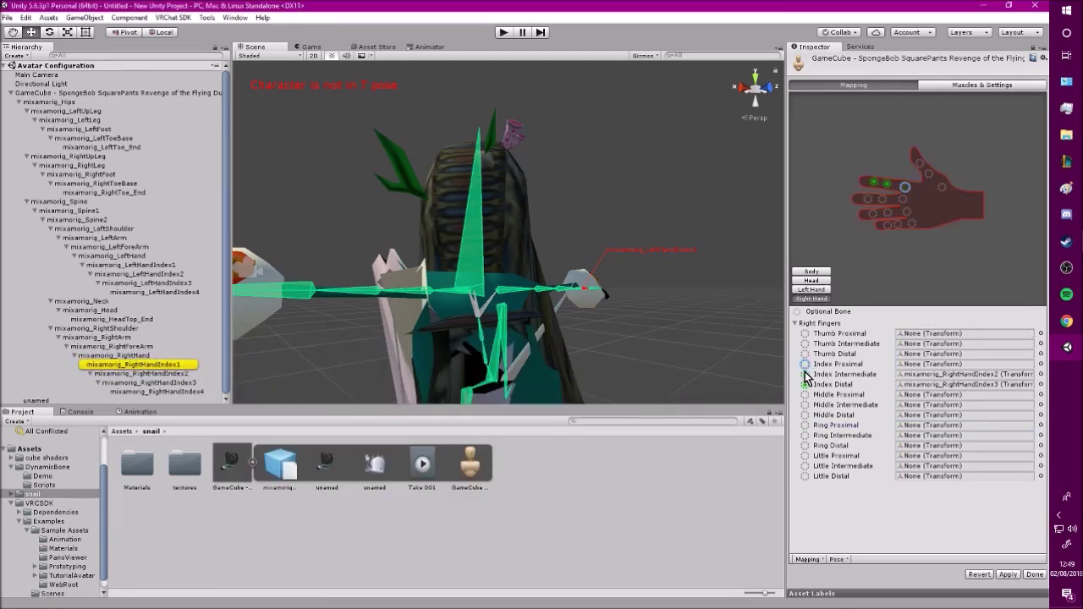
pyautogui.click(804, 374)
pyautogui.press('Delete')
pyautogui.click(805, 384)
pyautogui.press('Delete')
# Assign mixamorig_RightHandIndex1 to Thumb Proximal and RightHandIndex2 to Index Proximal
pyautogui.click(1041, 333)
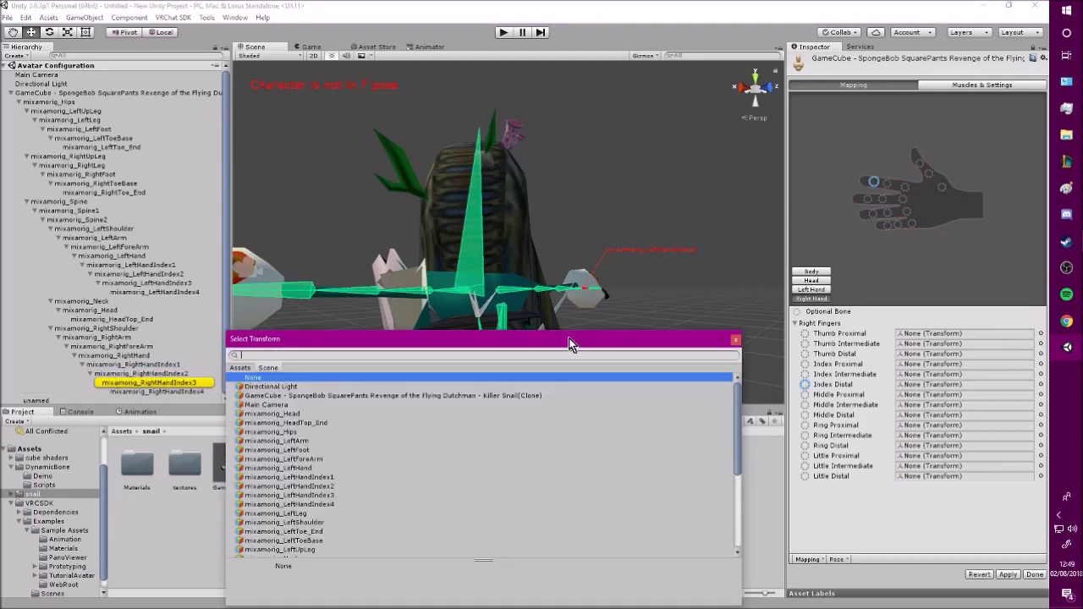
pyautogui.scroll(-5, 370, 477)
pyautogui.click(343, 468)
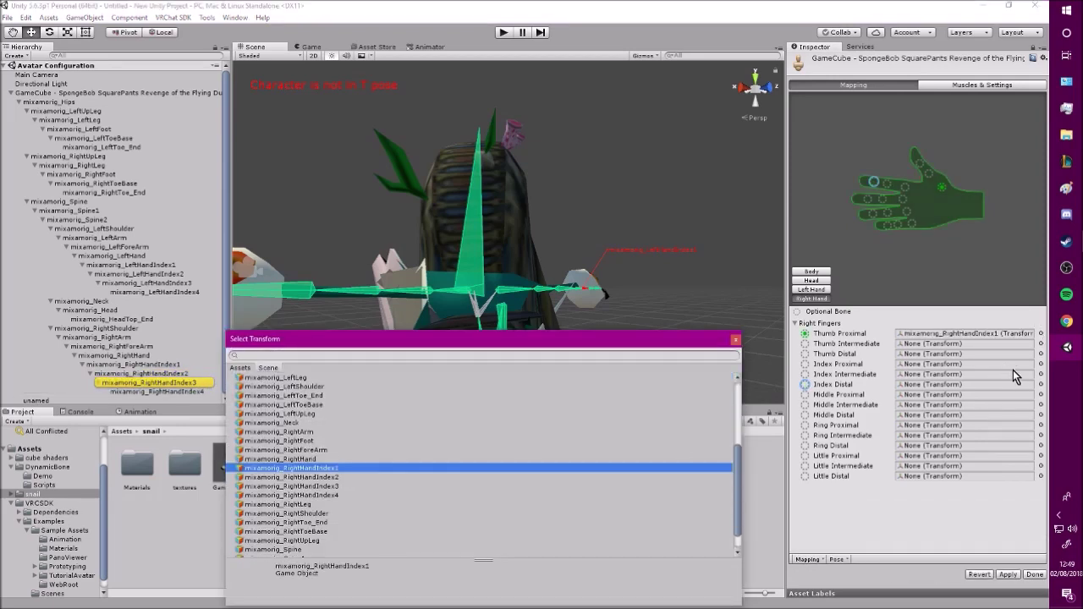
pyautogui.click(1040, 366)
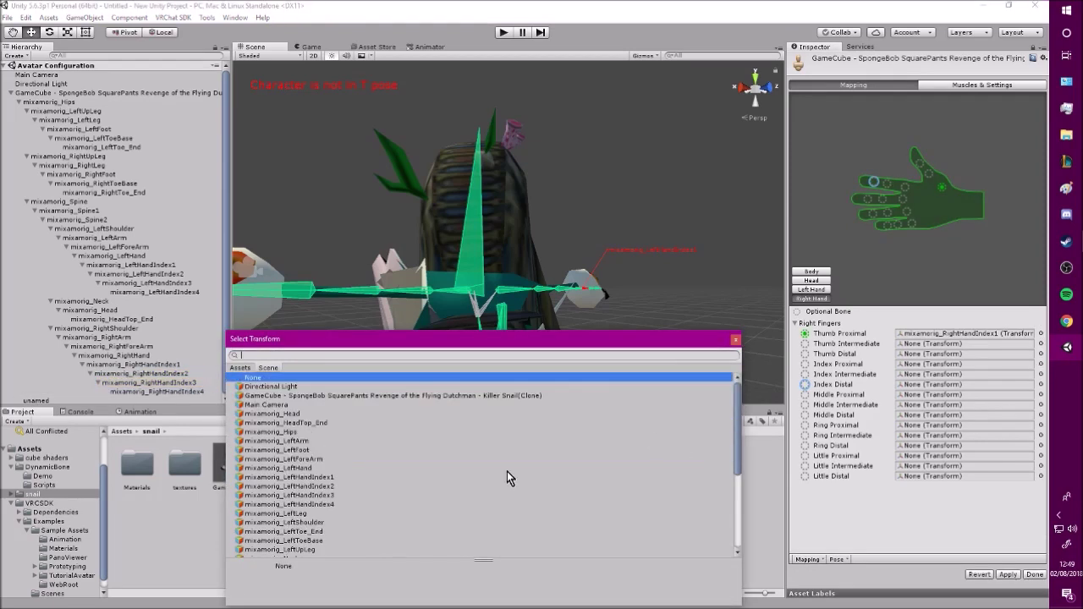
pyautogui.click(319, 487)
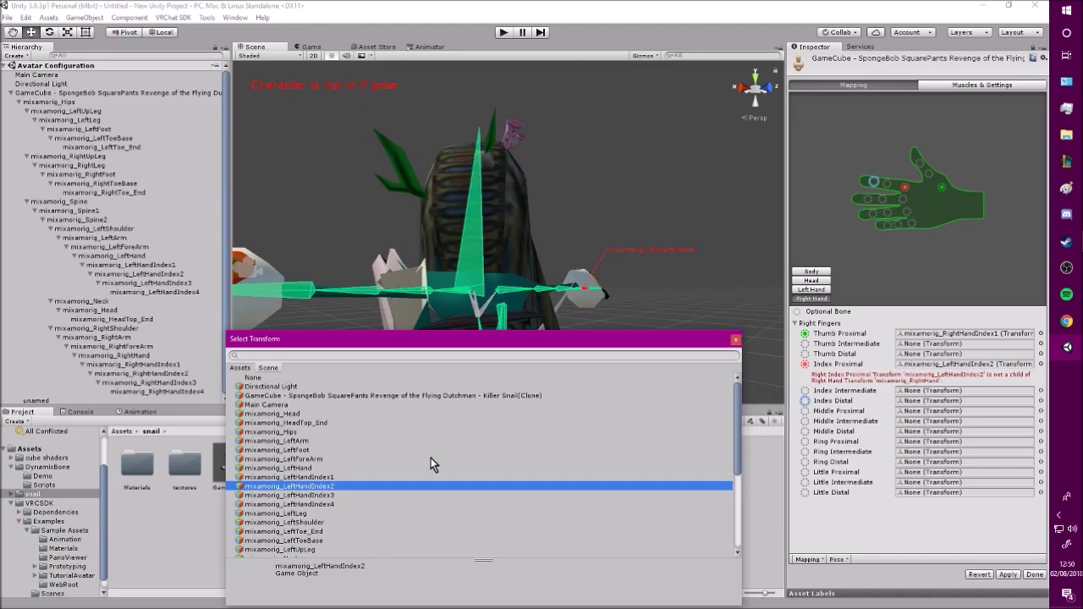
pyautogui.scroll(-5, 398, 462)
pyautogui.click(363, 459)
# Assign mixamorig_RightHandIndex3 to Middle Proximal and RightHandIndex4 to Ring Proximal
pyautogui.click(1041, 394)
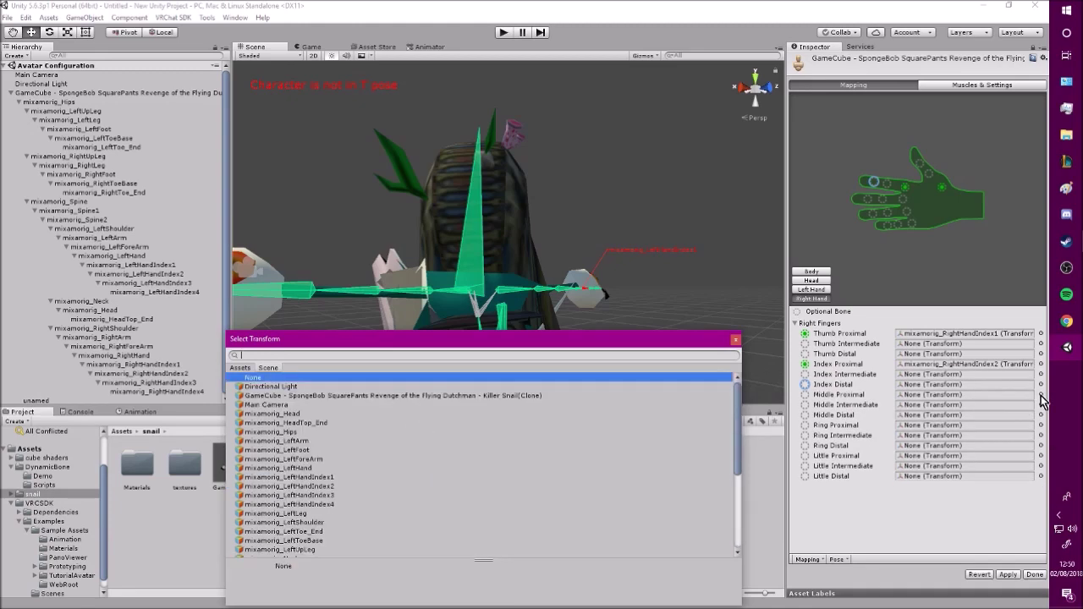
pyautogui.scroll(-6, 345, 471)
pyautogui.click(348, 462)
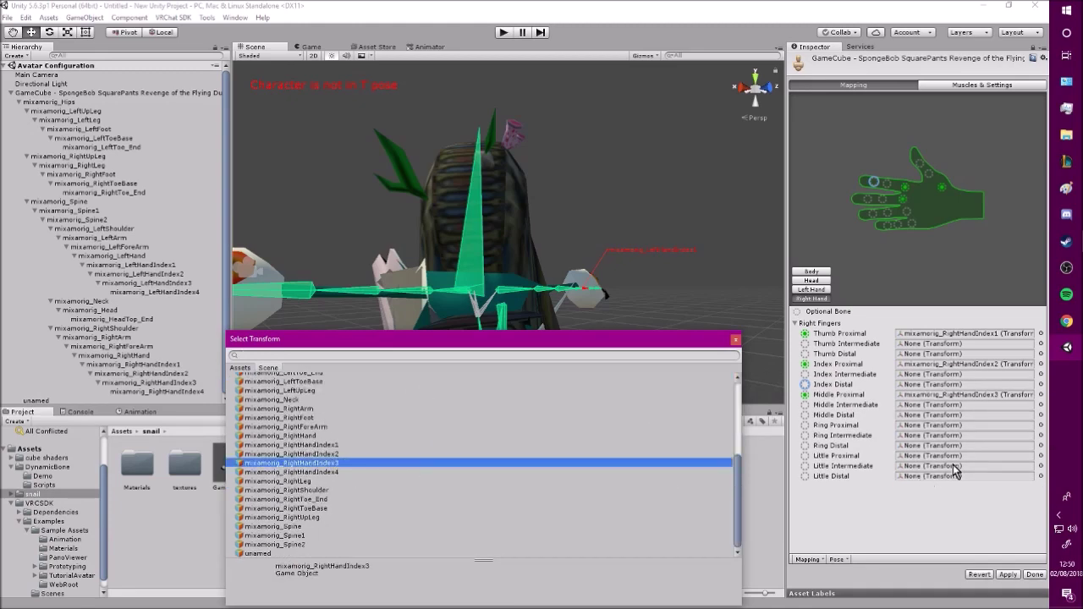
pyautogui.click(1041, 424)
pyautogui.scroll(-6, 398, 479)
pyautogui.click(341, 472)
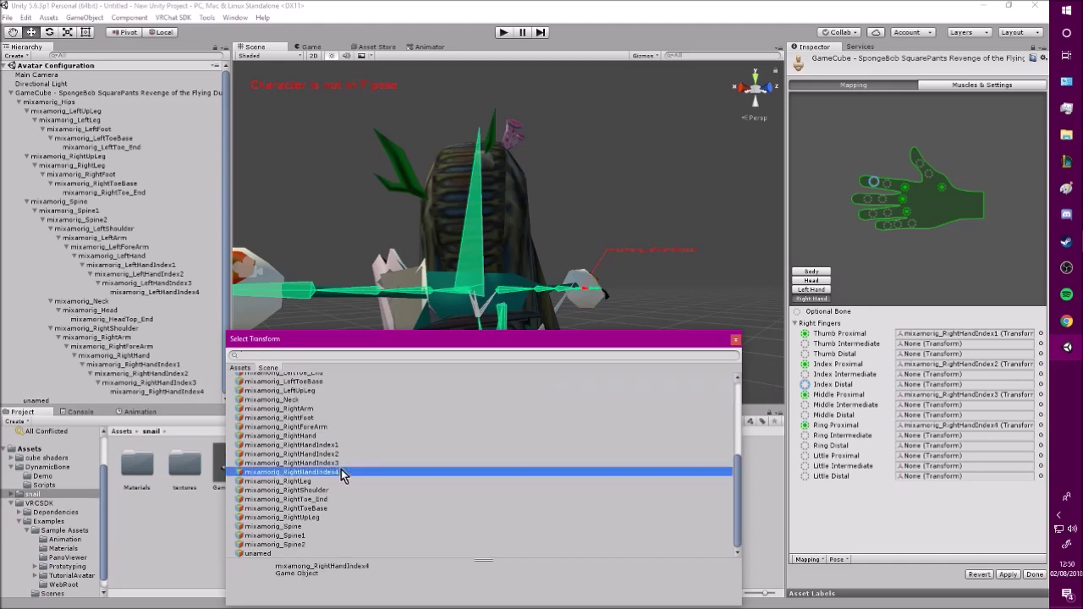
pyautogui.click(735, 339)
pyautogui.click(825, 281)
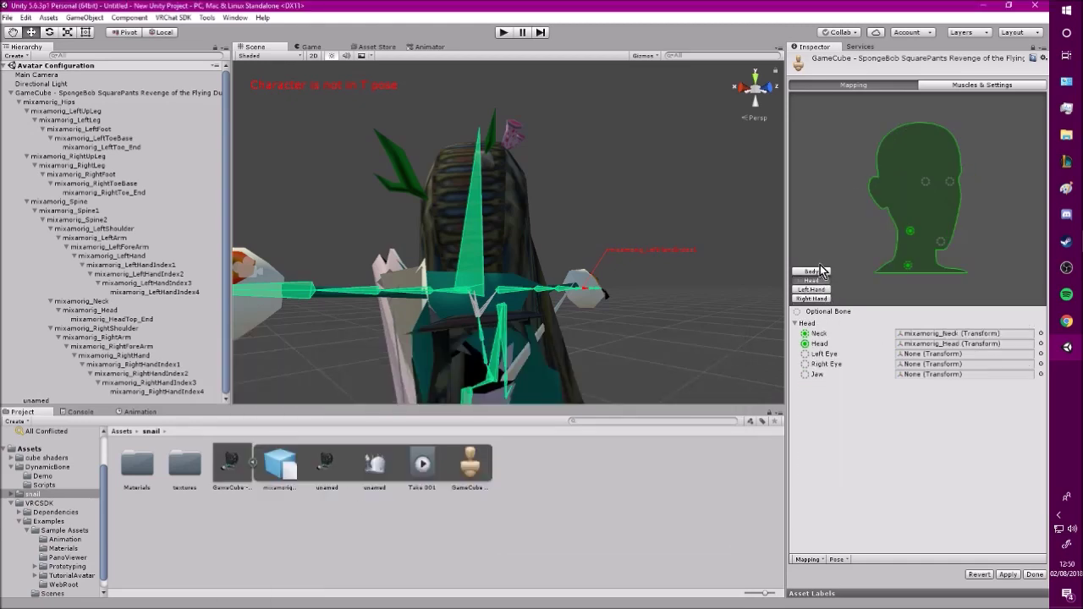
# Assign mixamorig_Spine2 to the Chest slot, then Apply and close with Done
pyautogui.click(814, 271)
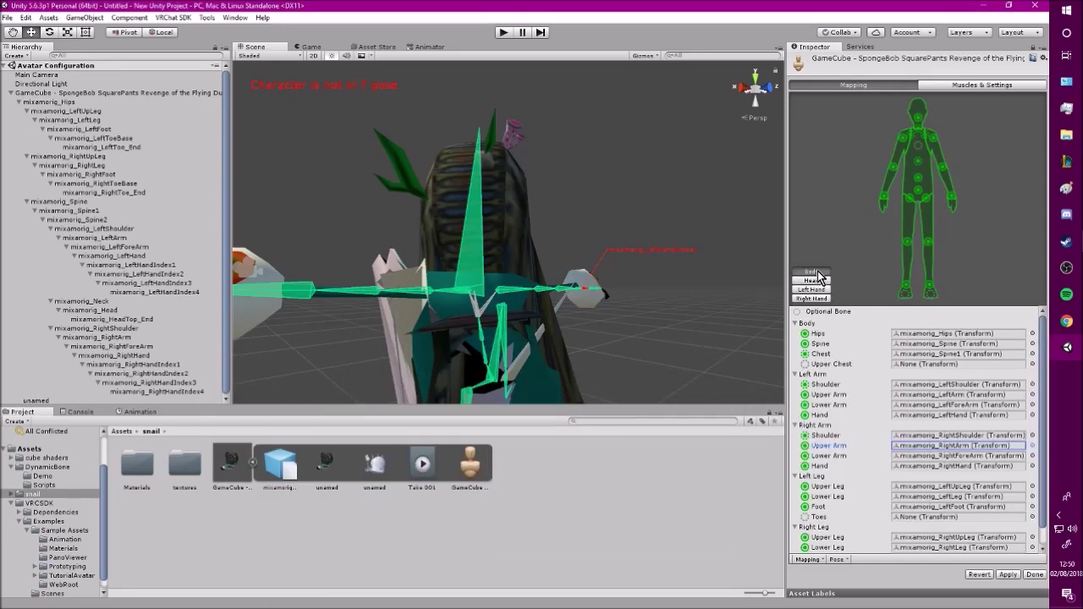
pyautogui.click(1032, 354)
pyautogui.click(311, 545)
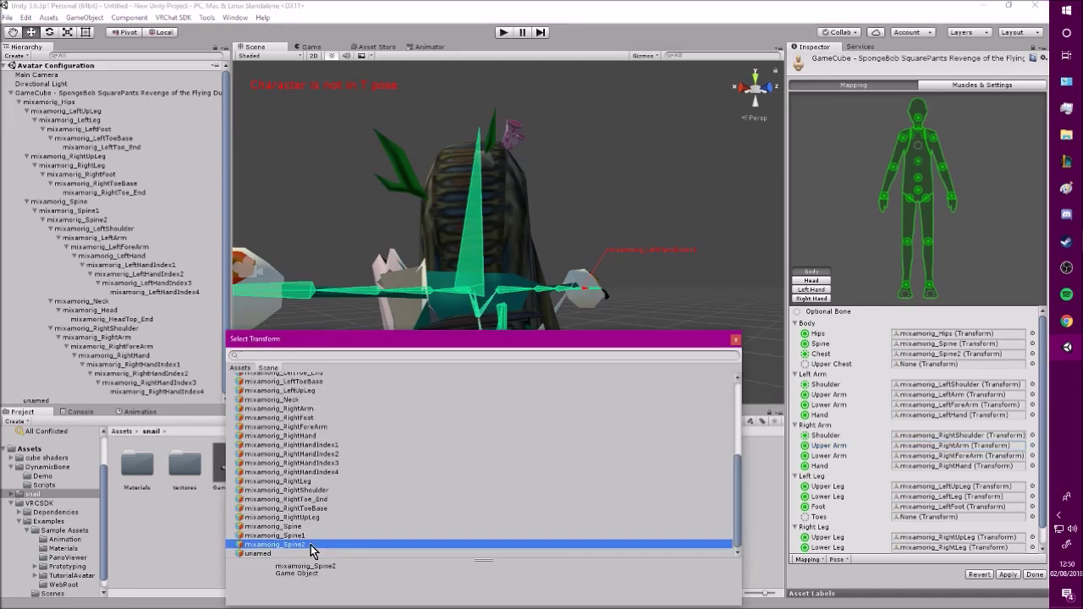
pyautogui.click(736, 339)
pyautogui.click(1002, 575)
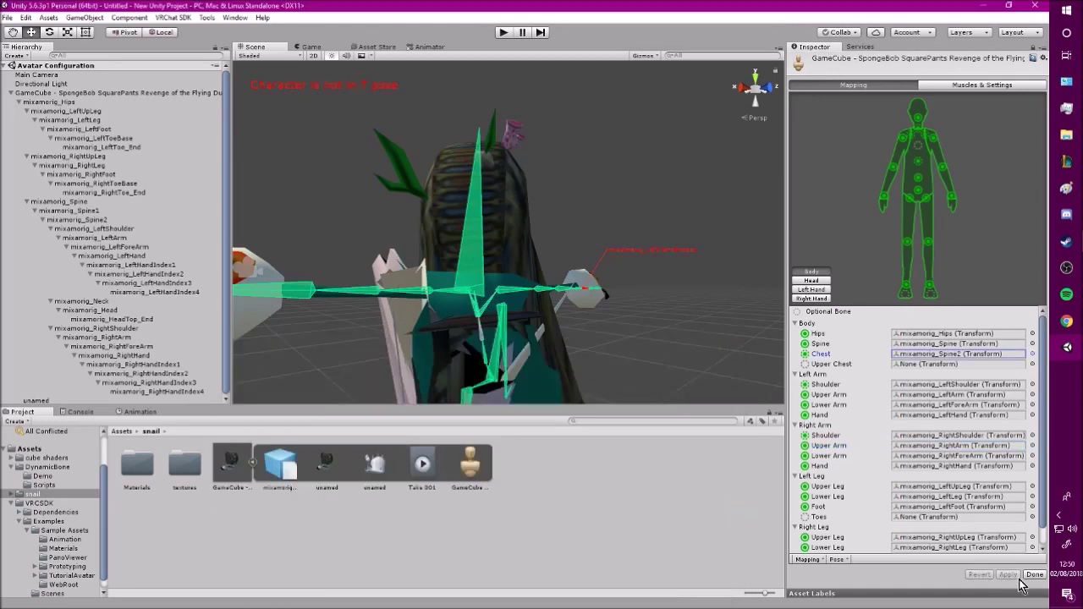
pyautogui.click(1034, 574)
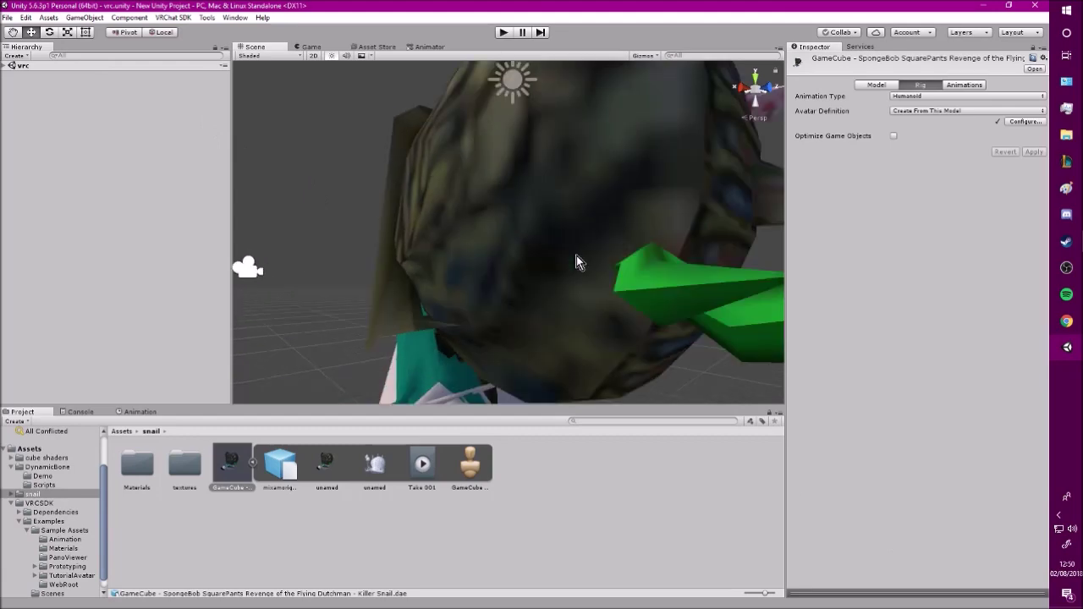
# Add a VRCSDK2 VRC_Avatar Descriptor component to the snail model
pyautogui.click(12, 66)
pyautogui.click(44, 93)
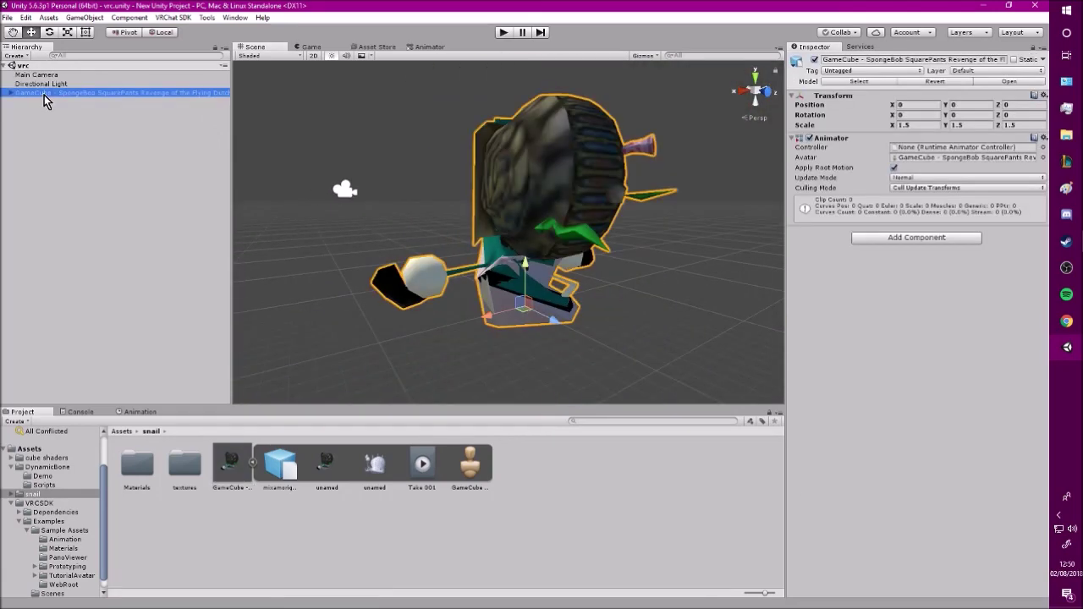
pyautogui.scroll(5, 497, 174)
pyautogui.scroll(-4, 713, 238)
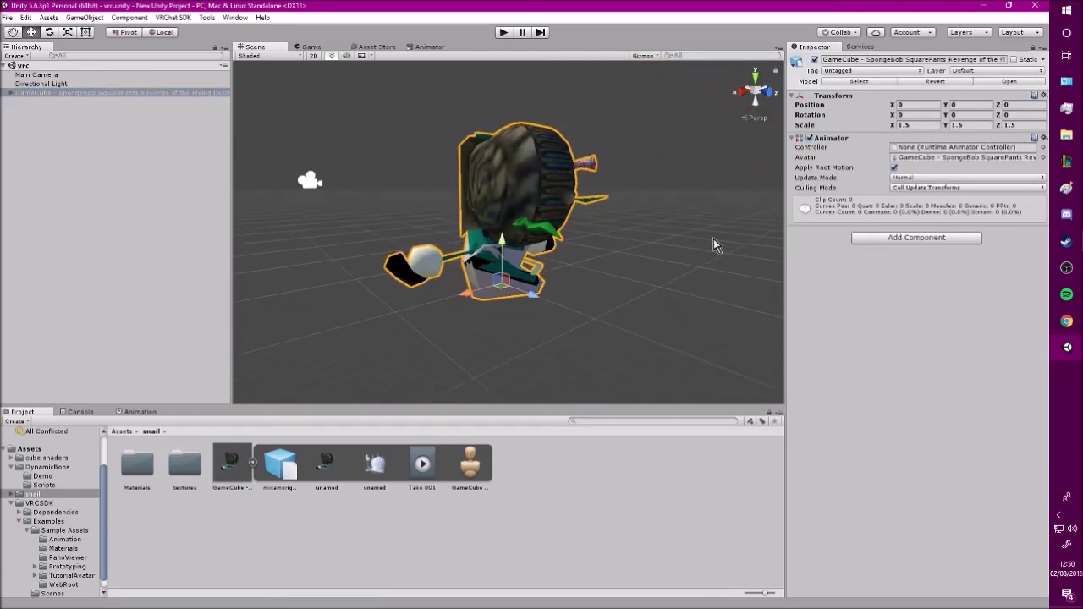
pyautogui.click(914, 238)
pyautogui.click(921, 406)
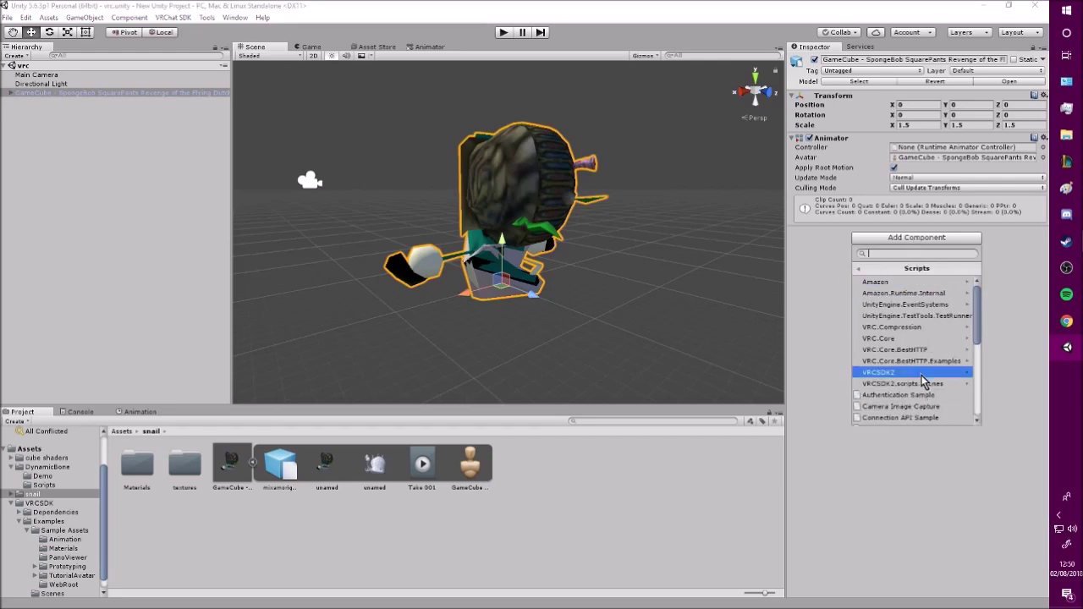
pyautogui.click(921, 378)
pyautogui.click(914, 362)
# Orbit around the snail and start editing the descriptor's View Position Z value
pyautogui.scroll(5, 747, 312)
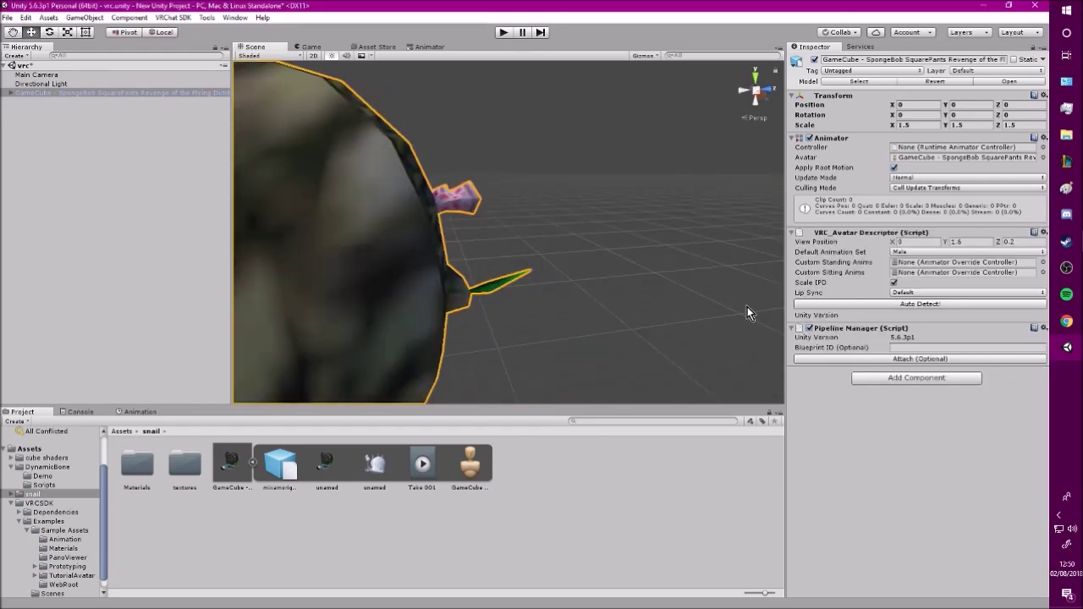
pyautogui.scroll(-3, 747, 312)
pyautogui.keyDown('alt'); pyautogui.moveTo(747, 307); pyautogui.dragTo(709, 298); pyautogui.keyUp('alt')
pyautogui.click(1032, 243)
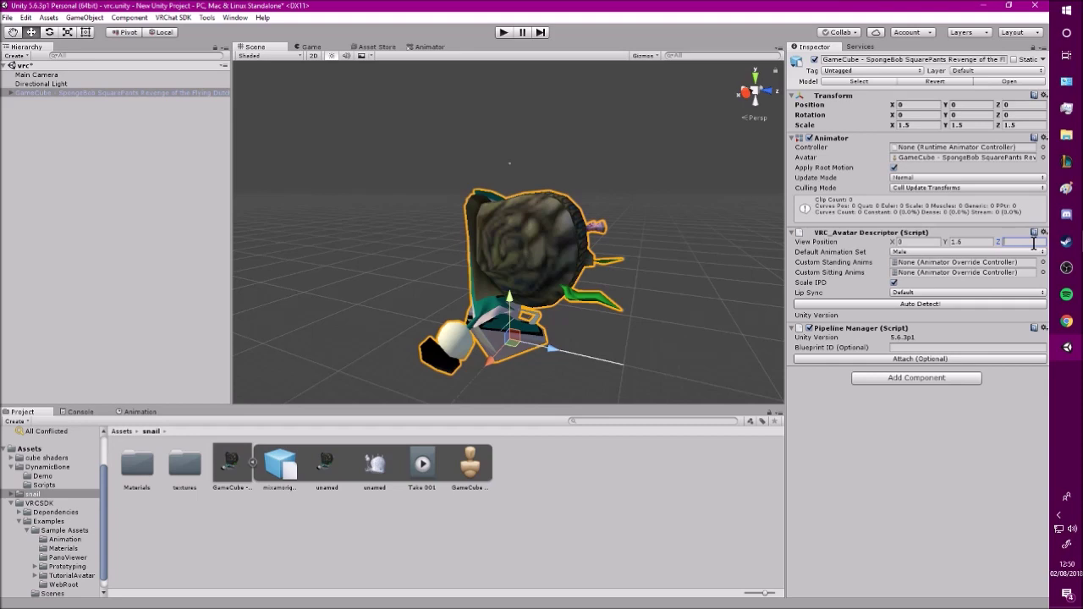
# Set View Position to 0, 1, 1 and show the VRChat SDK Build Control Panel
pyautogui.click(981, 243)
pyautogui.click(174, 17)
pyautogui.click(222, 79)
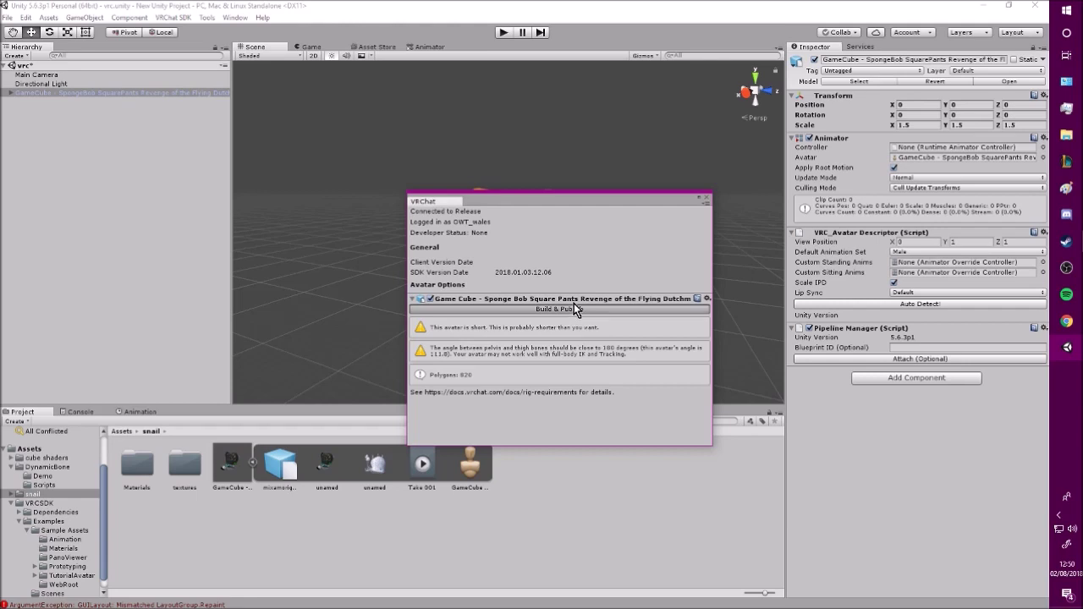
# Build & Publish the snail avatar from the VRChat control panel
pyautogui.click(574, 306)
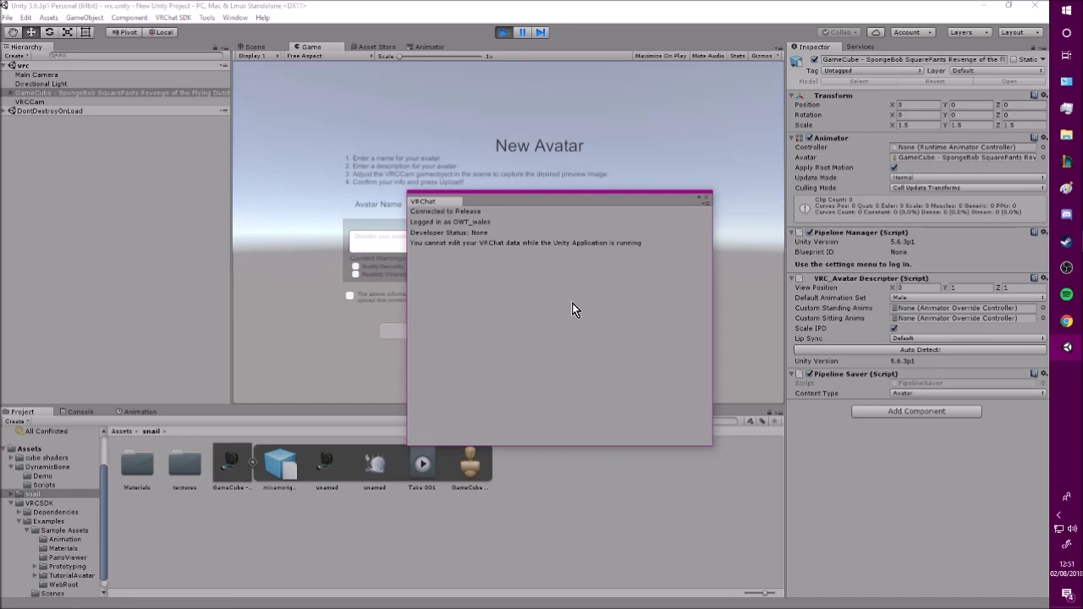
# Upload the avatar named 'Snail' with description 'Snail', Other NSFW and rights agreement ticked
pyautogui.click(708, 199)
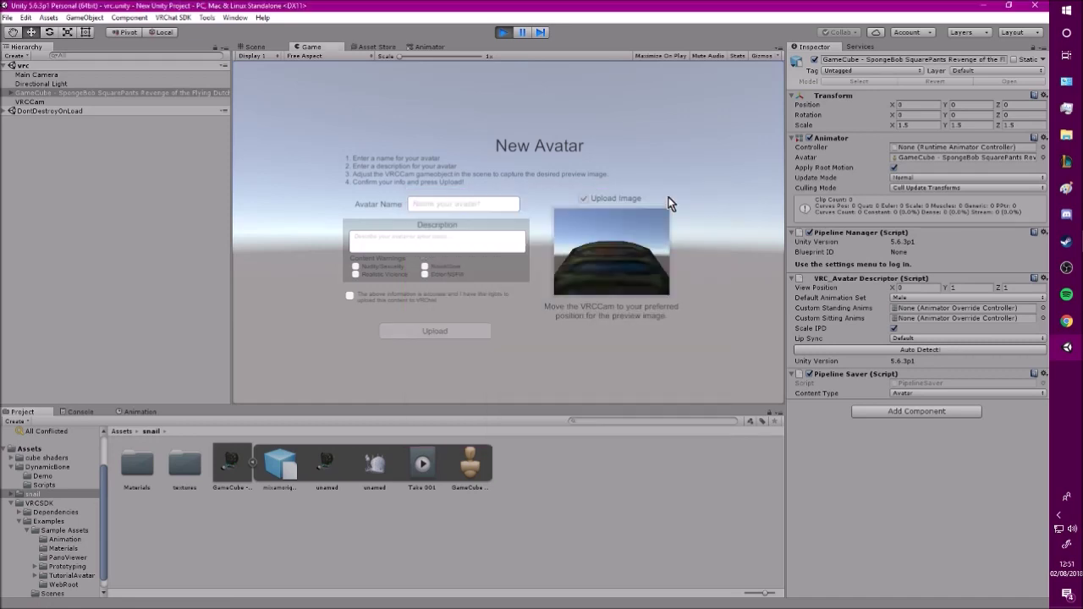
pyautogui.click(456, 205)
pyautogui.write('S')
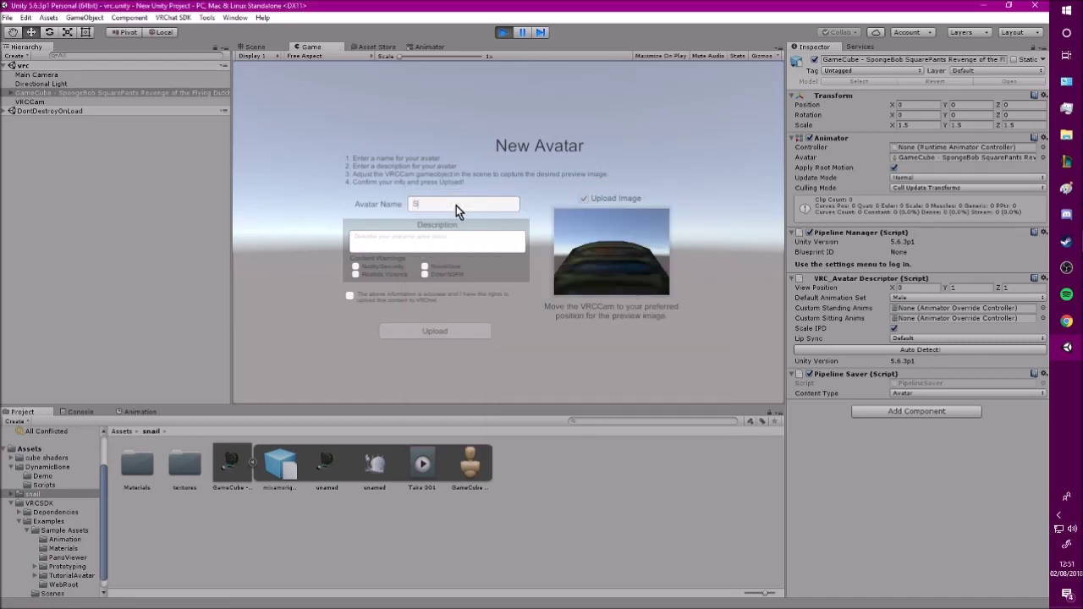
pyautogui.write('nail')
pyautogui.click(415, 238)
pyautogui.write('Snail')
pyautogui.click(425, 274)
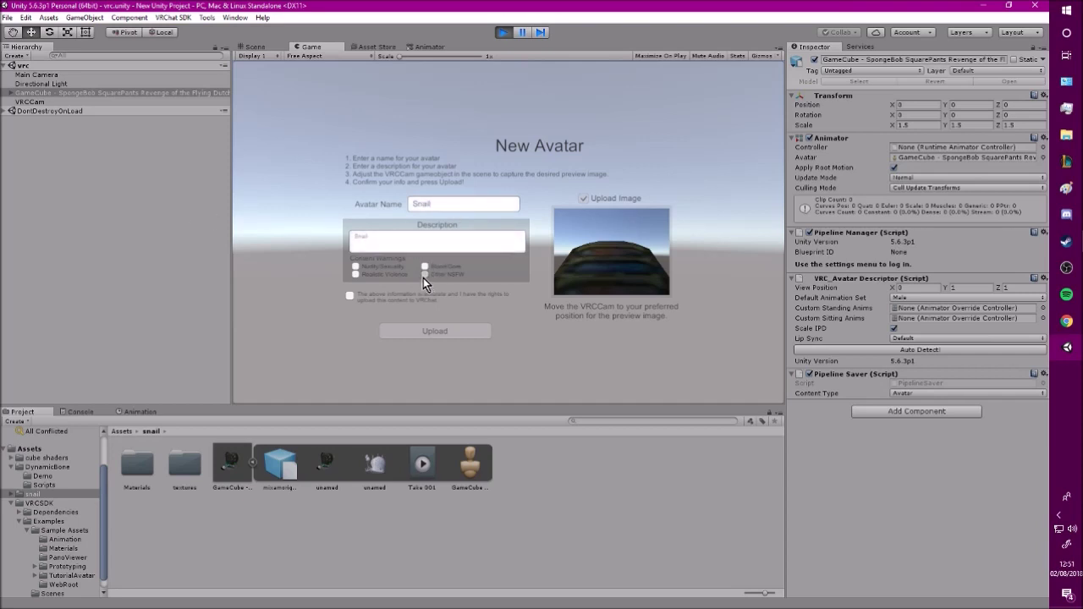
pyautogui.click(350, 295)
pyautogui.click(418, 333)
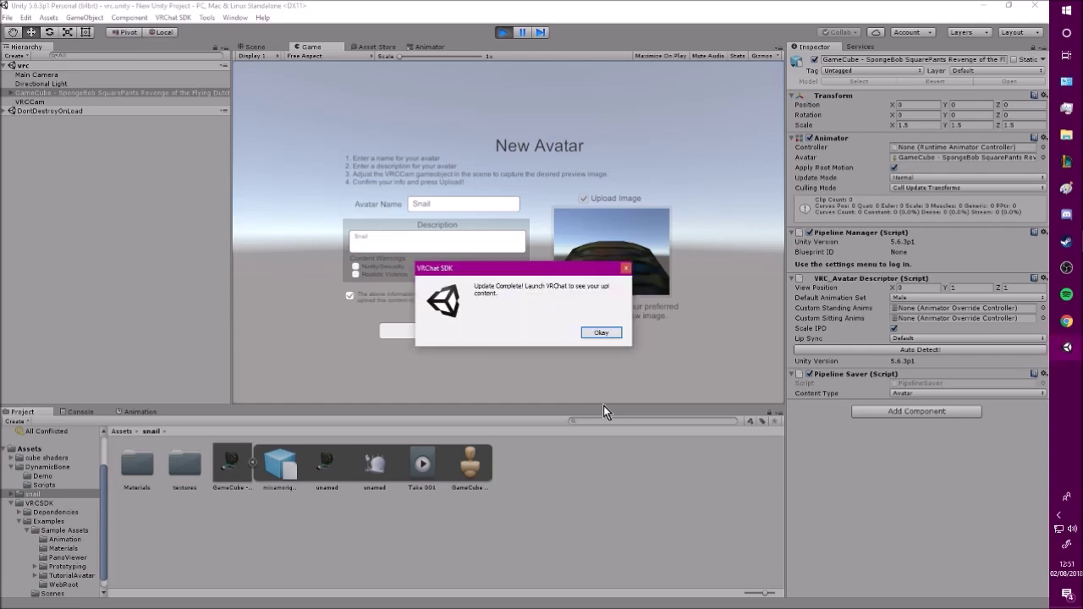
pyautogui.click(592, 332)
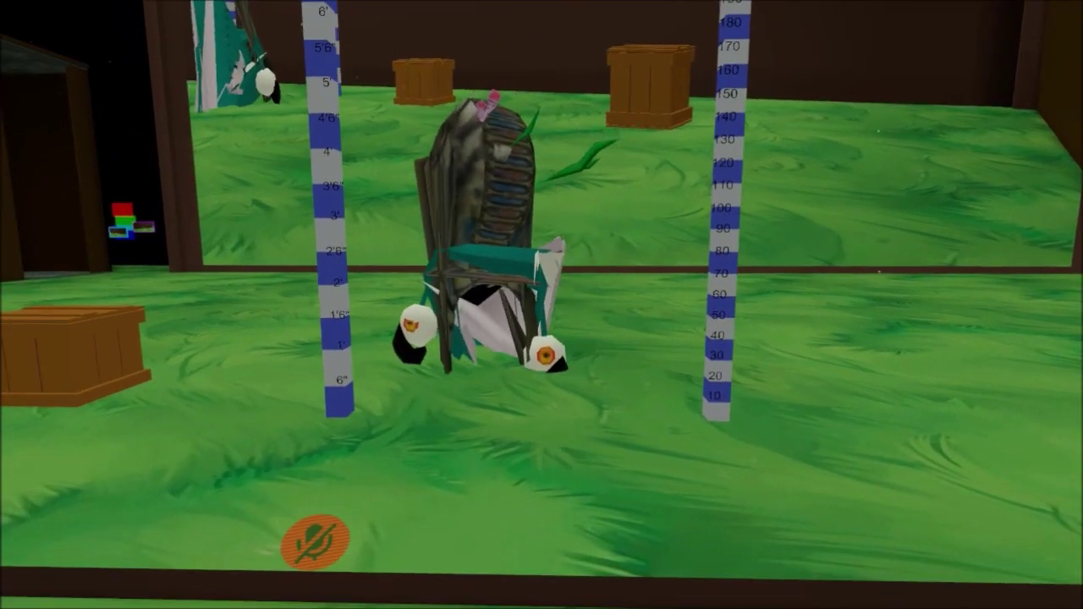
# Play the Backflip, Die, Wave, Clap, Point, Cheer, Dance, Die and Sadness emotes
pyautogui.press('Escape')
pyautogui.press('Escape')
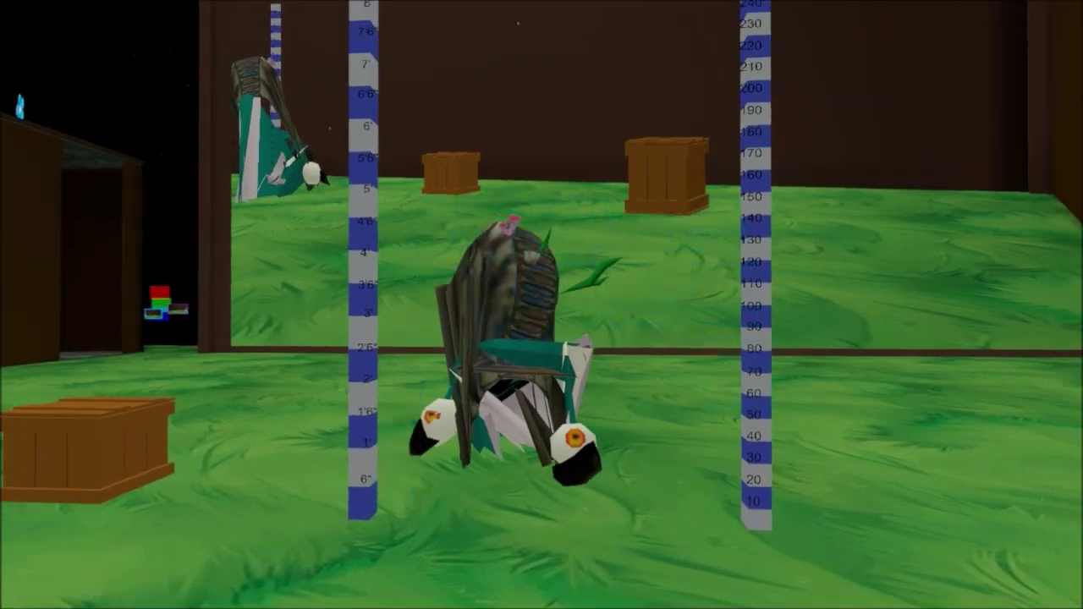
pyautogui.click(590, 231)
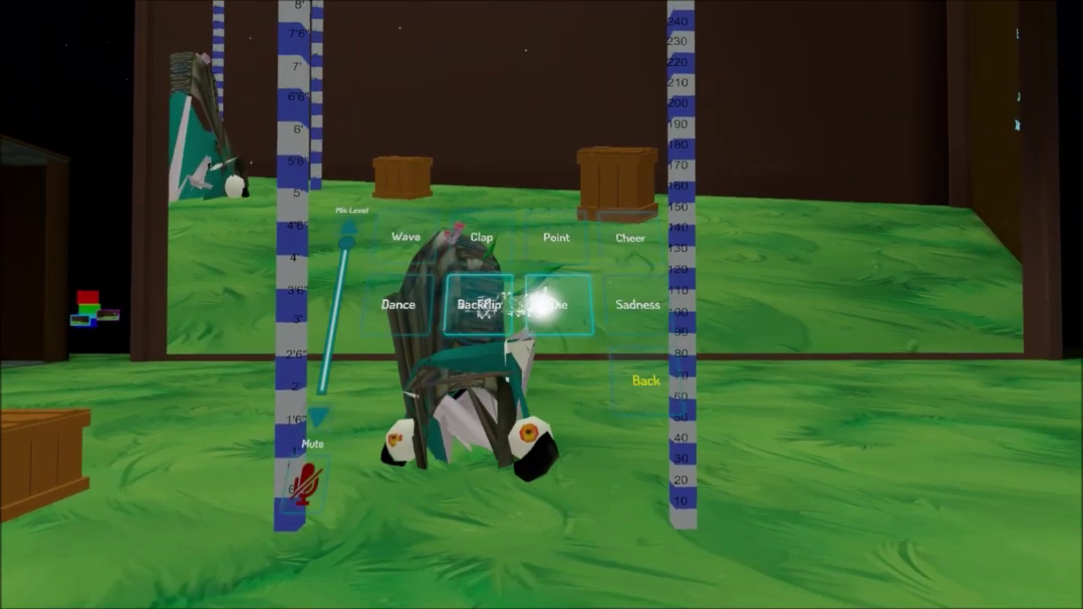
pyautogui.click(546, 305)
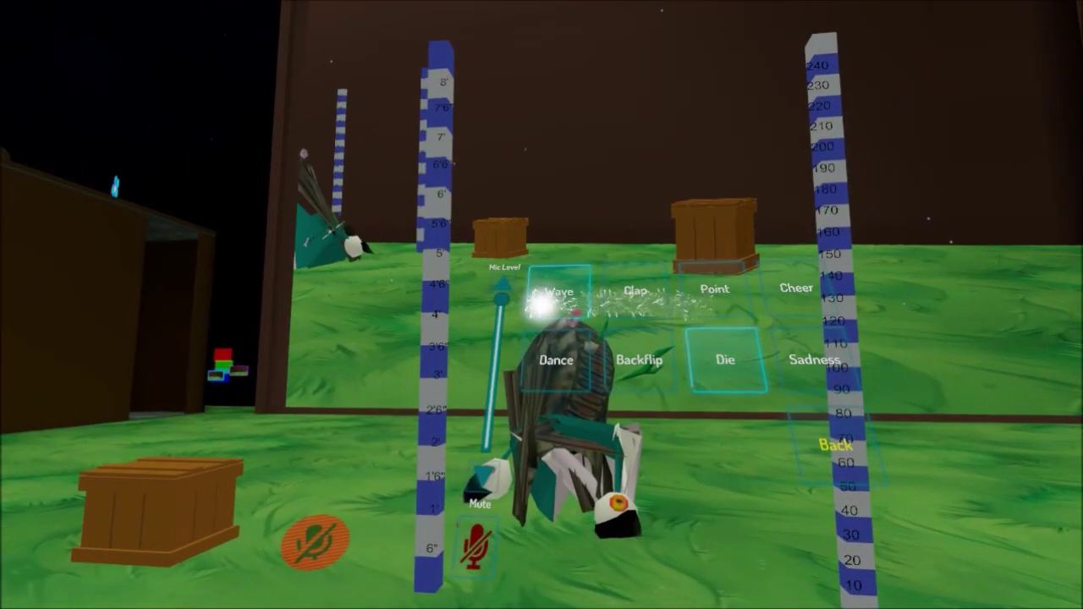
pyautogui.click(536, 296)
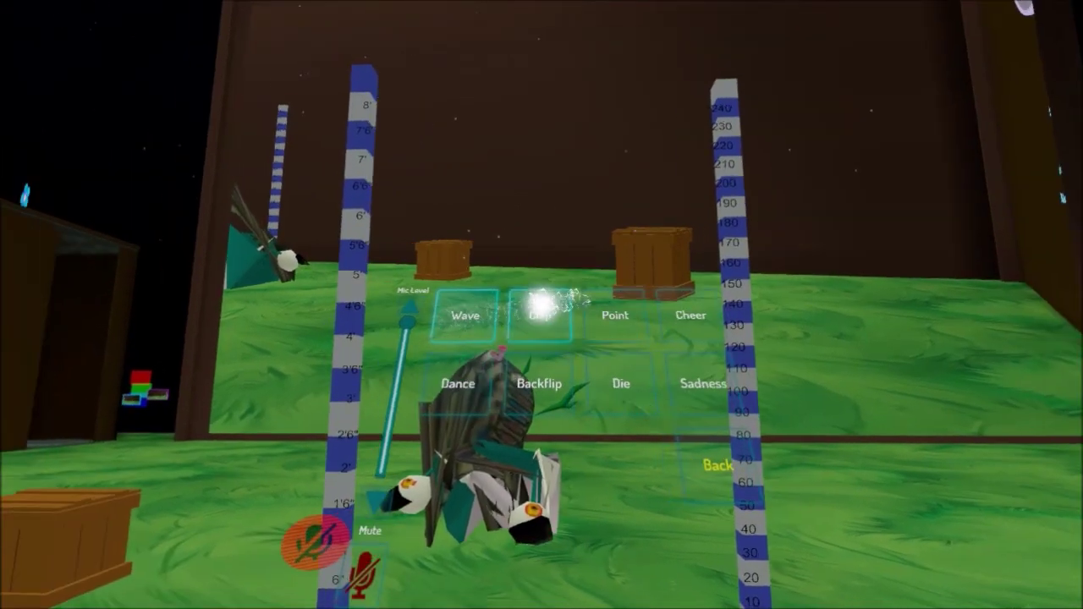
pyautogui.click(541, 303)
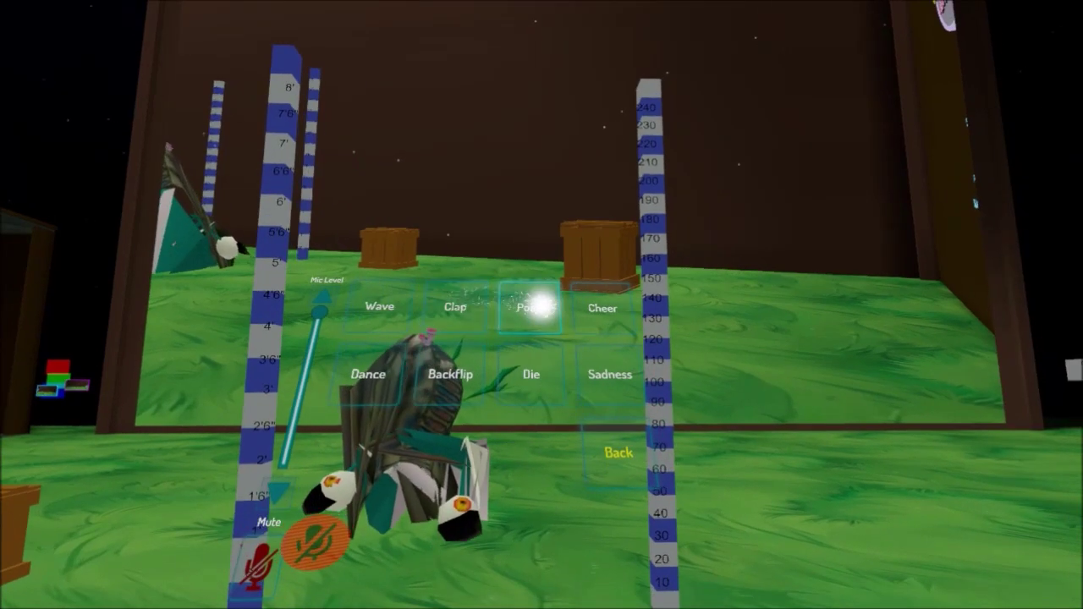
pyautogui.click(538, 305)
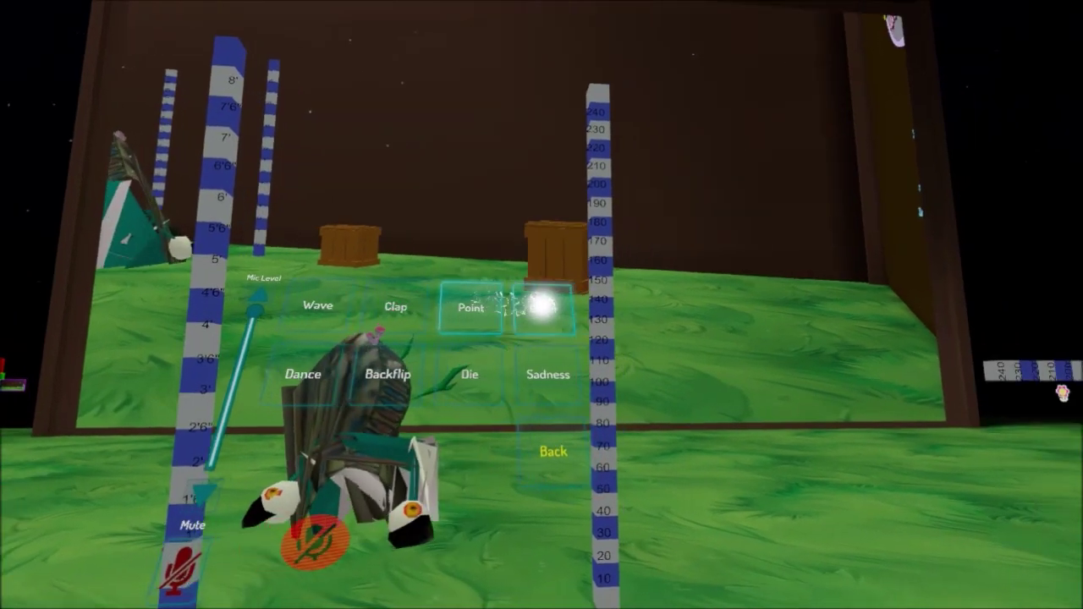
pyautogui.click(541, 307)
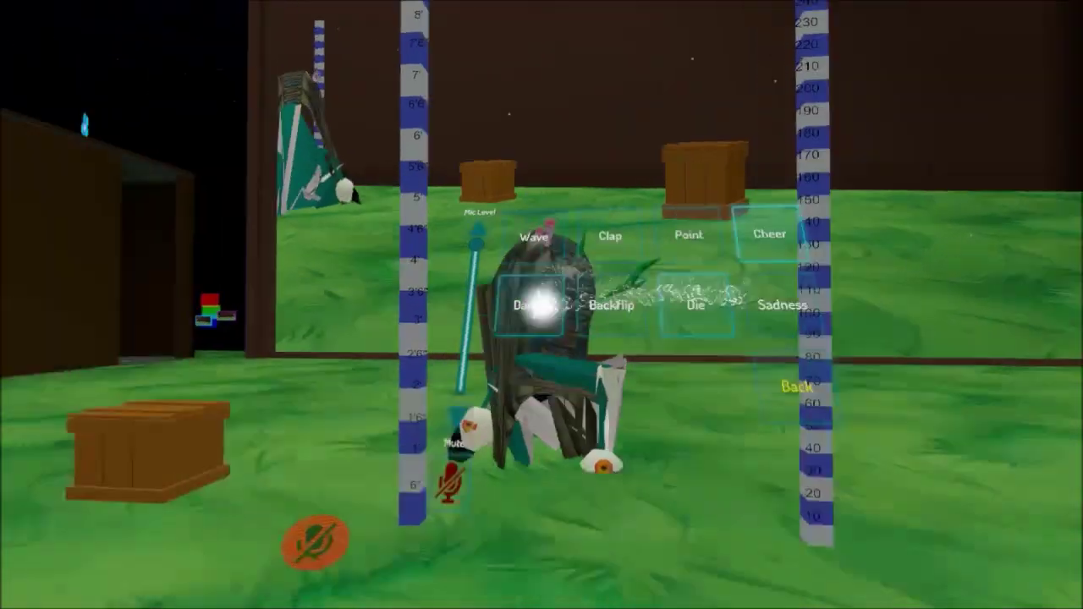
pyautogui.click(538, 304)
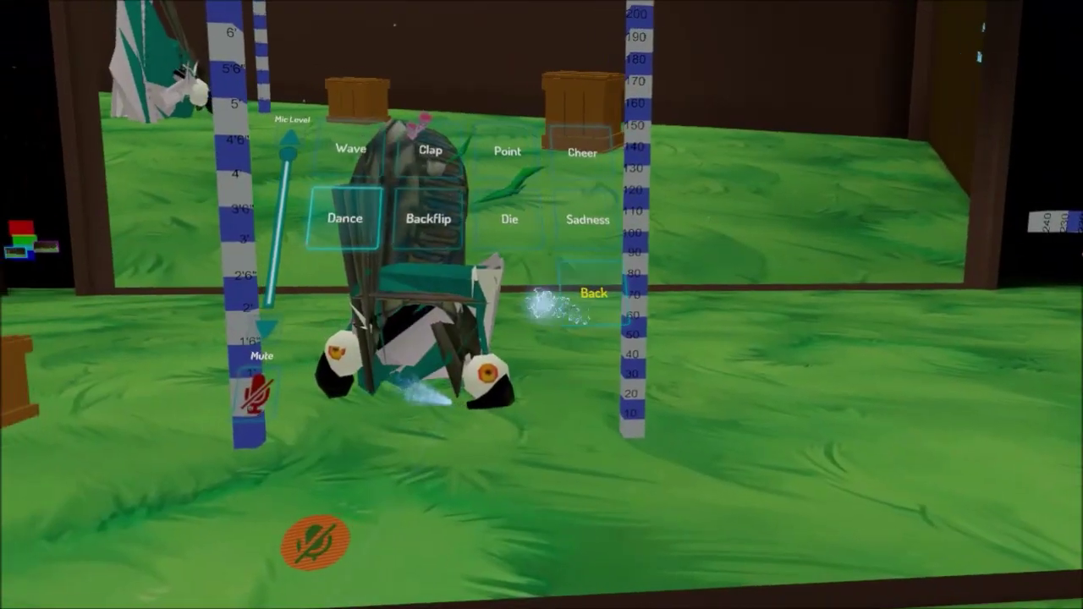
pyautogui.click(546, 304)
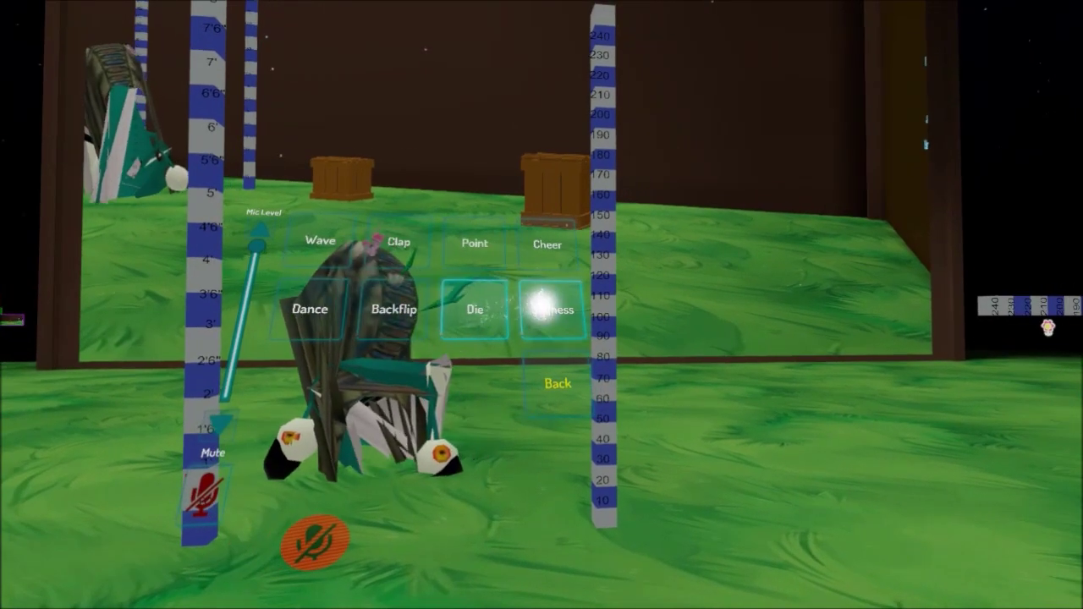
pyautogui.click(546, 307)
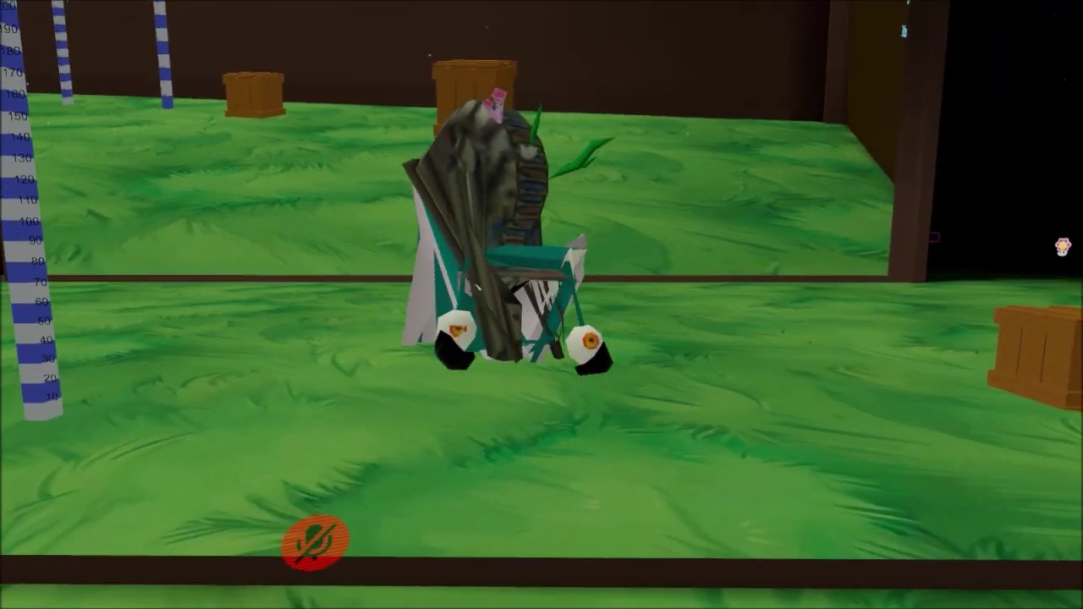
# Play the Wave emote from the quick menu's emote choices, then close the menu
pyautogui.press('Escape')
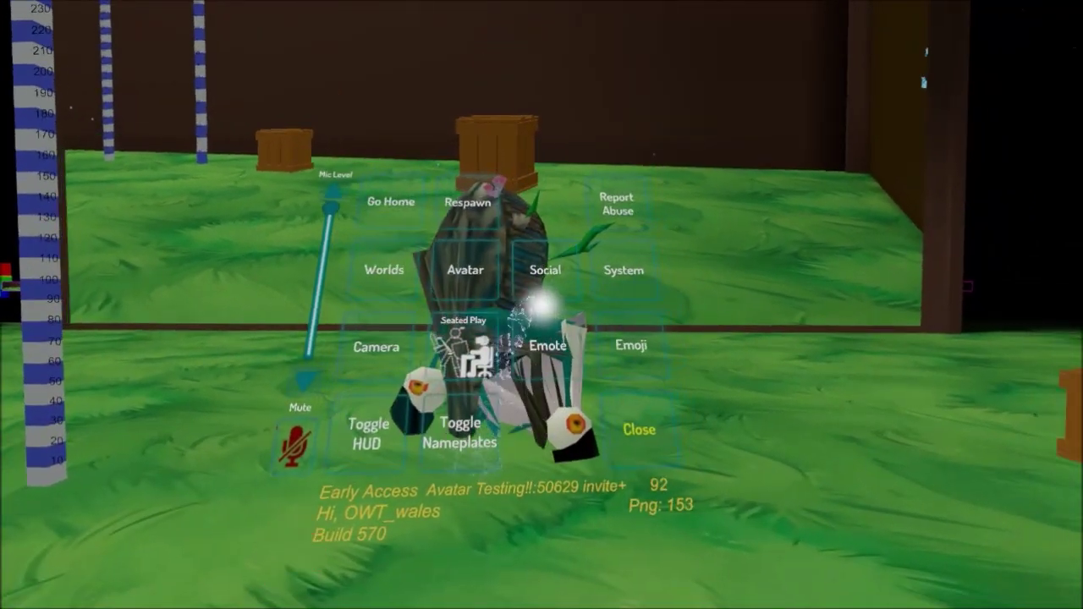
pyautogui.click(542, 307)
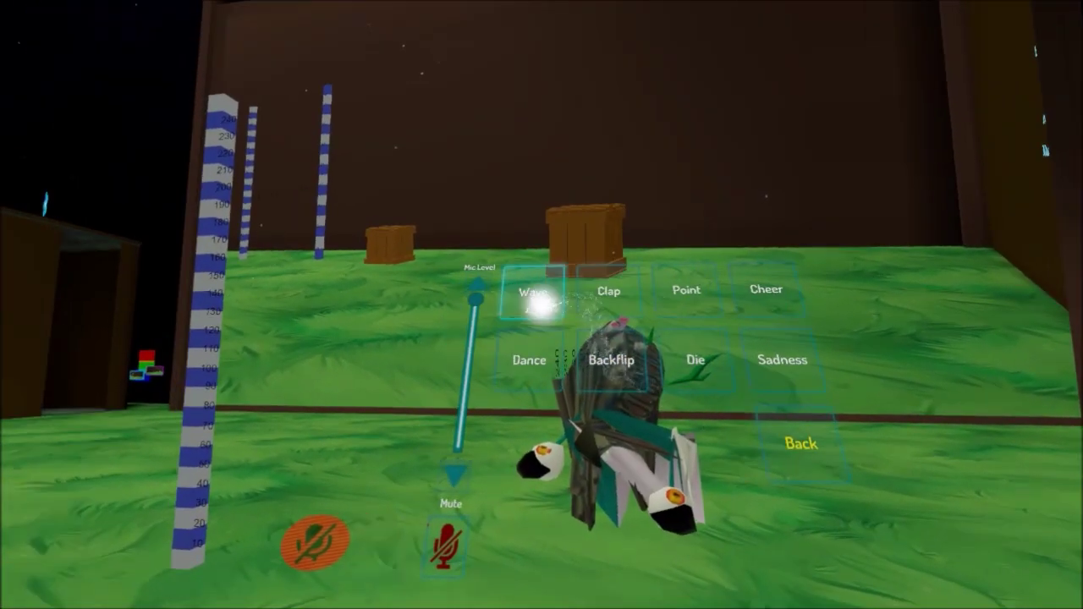
pyautogui.click(542, 303)
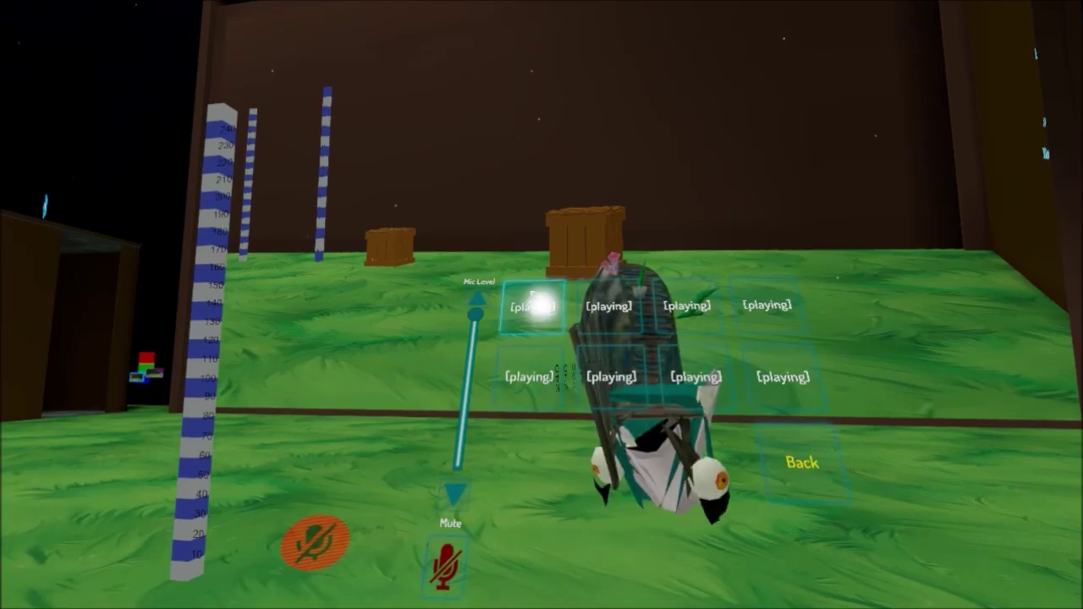
pyautogui.press('Escape')
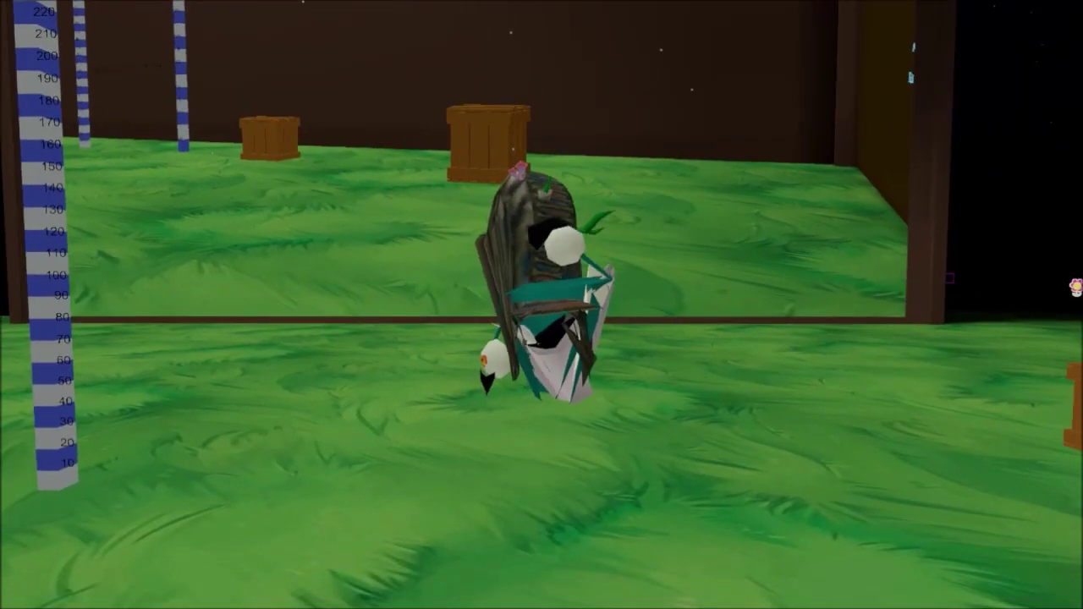